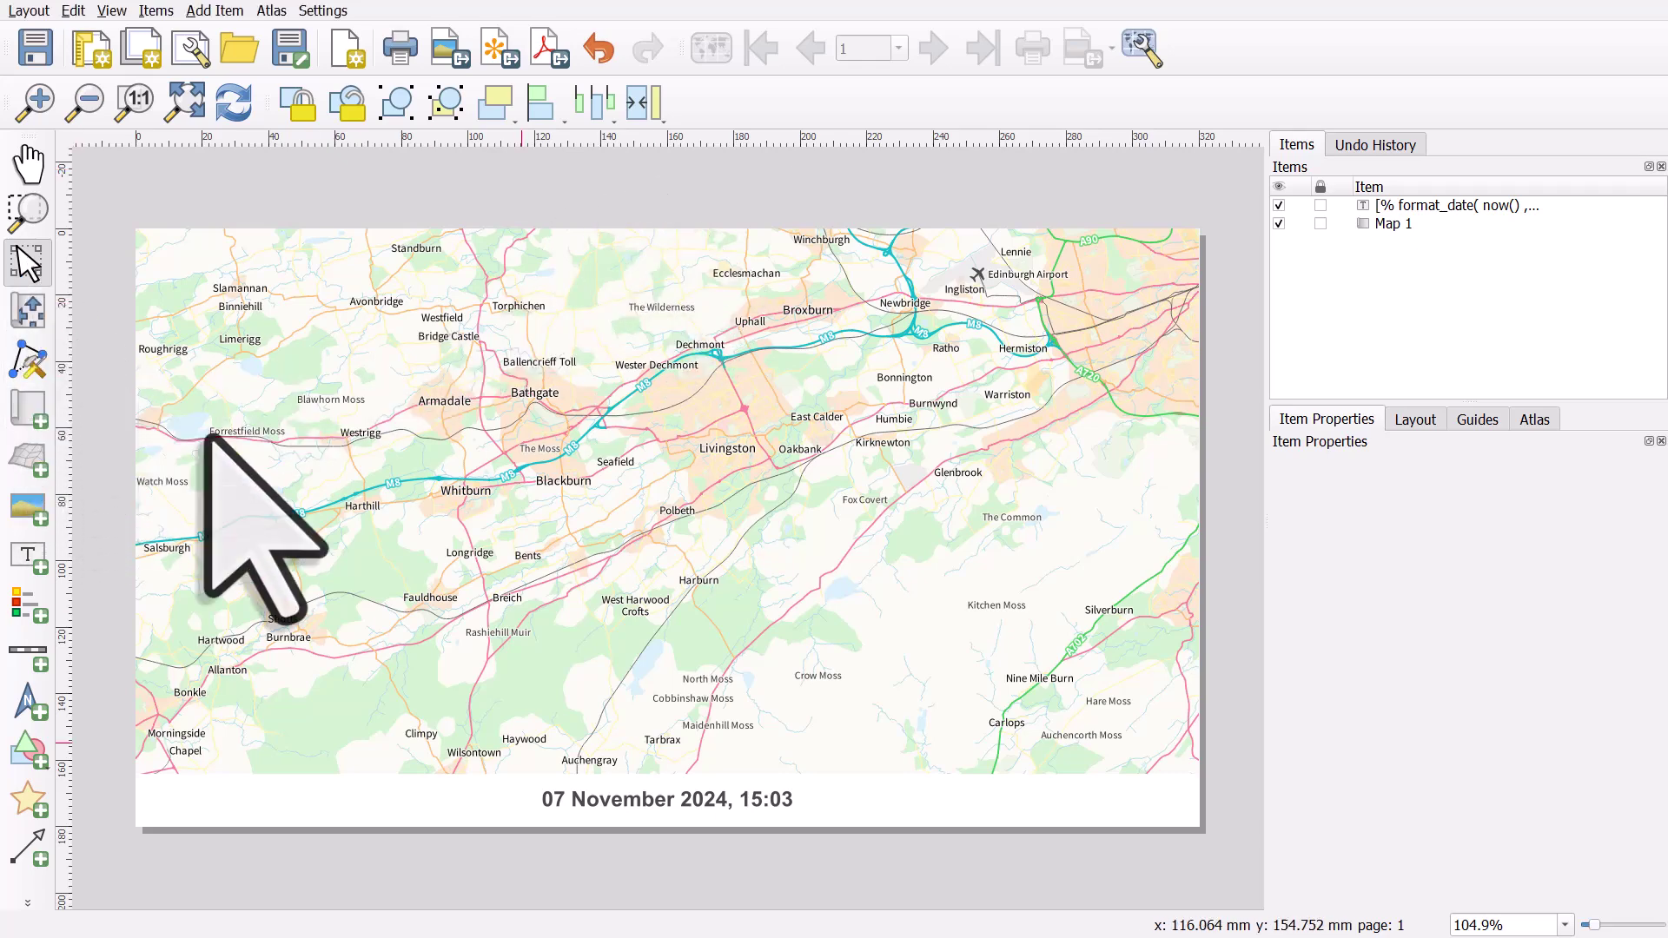
Step: Zoom the layout to about 420% and pan so the date label is centred
scroll(635, 843, up, 2)
scroll(682, 878, down, 2)
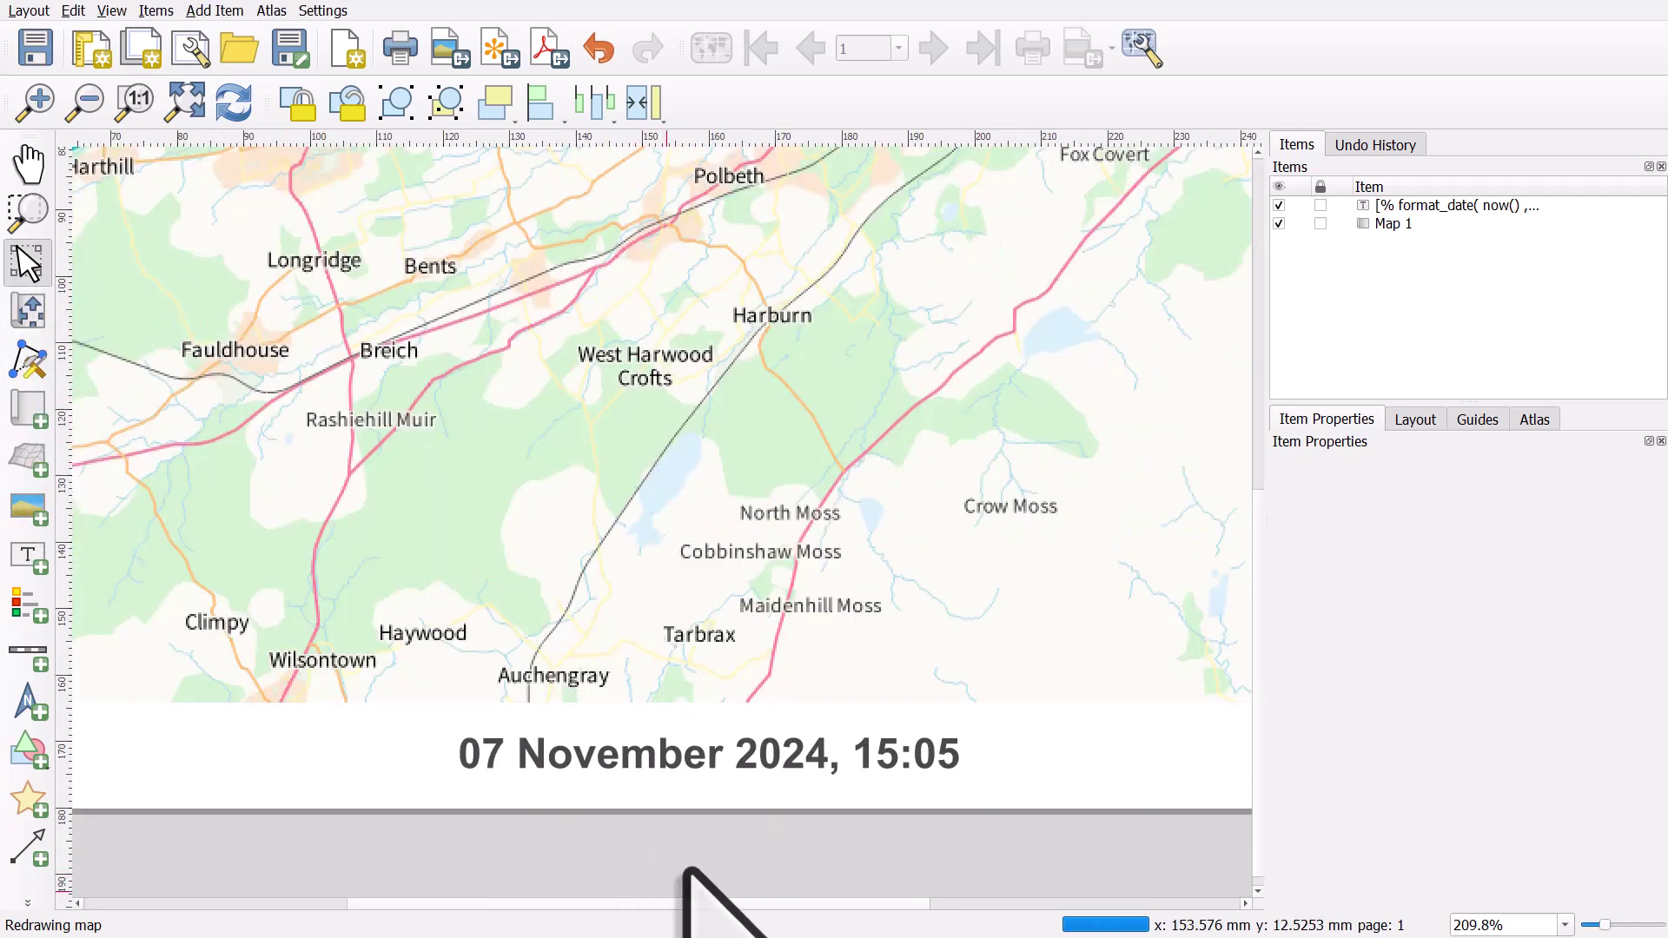
scroll(706, 881, up, 2)
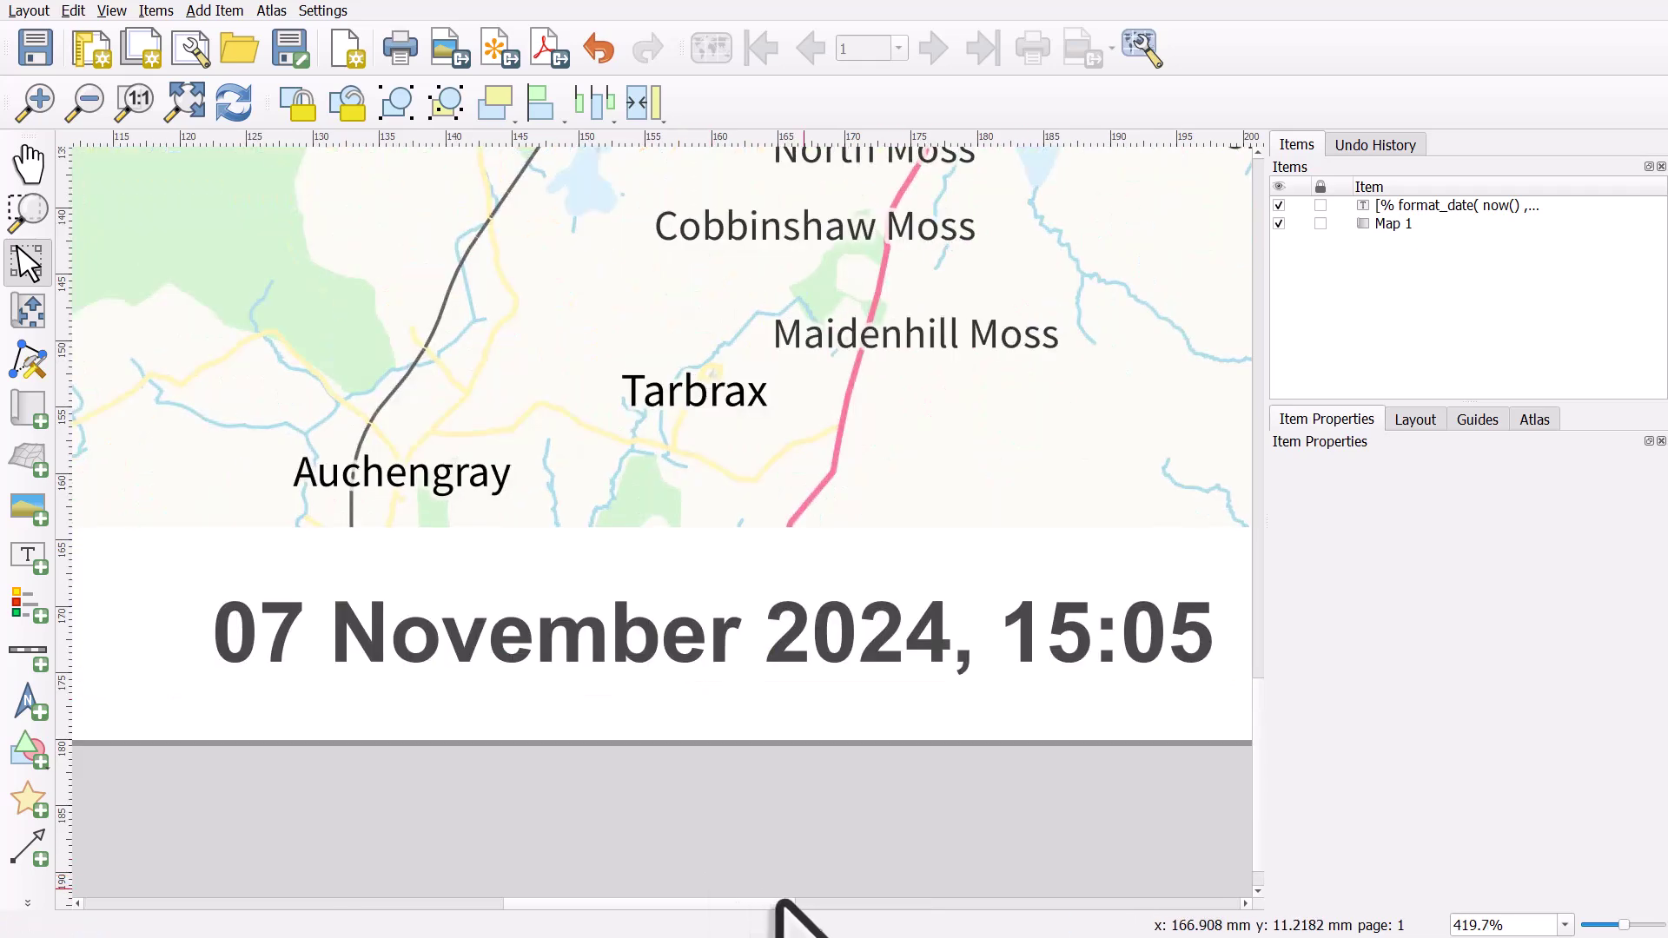
scroll(786, 904, right, 1)
scroll(798, 908, right, 1)
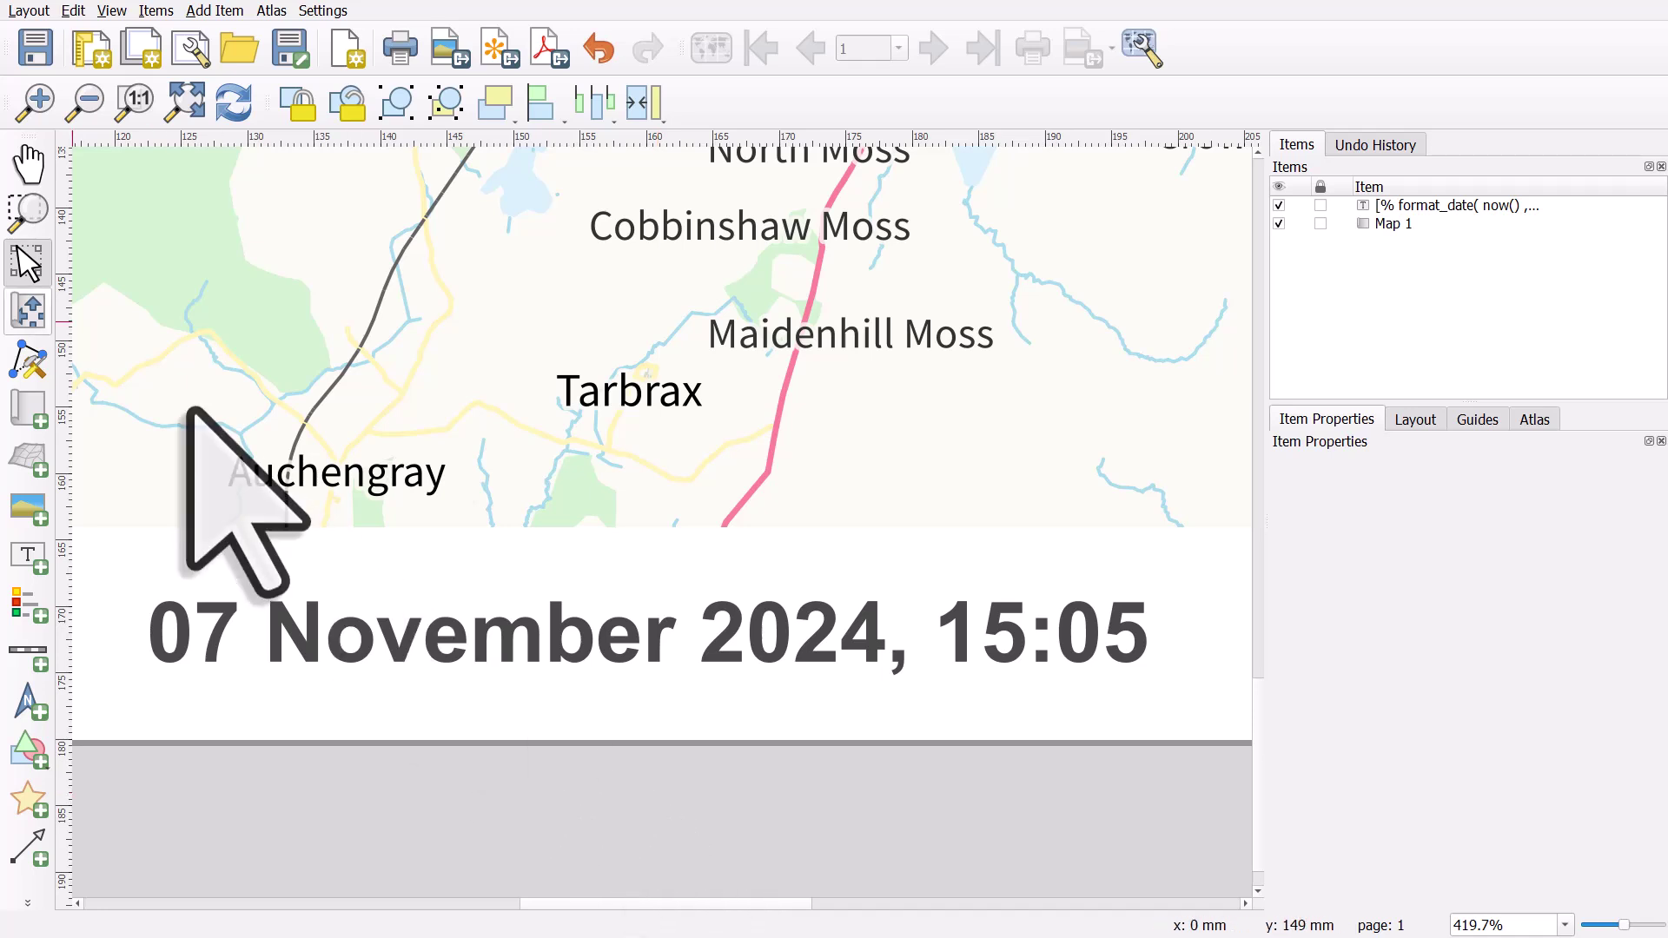
Step: Select the date label and preview the Dynamic Text Current Date presets, closing them unchanged
click(286, 598)
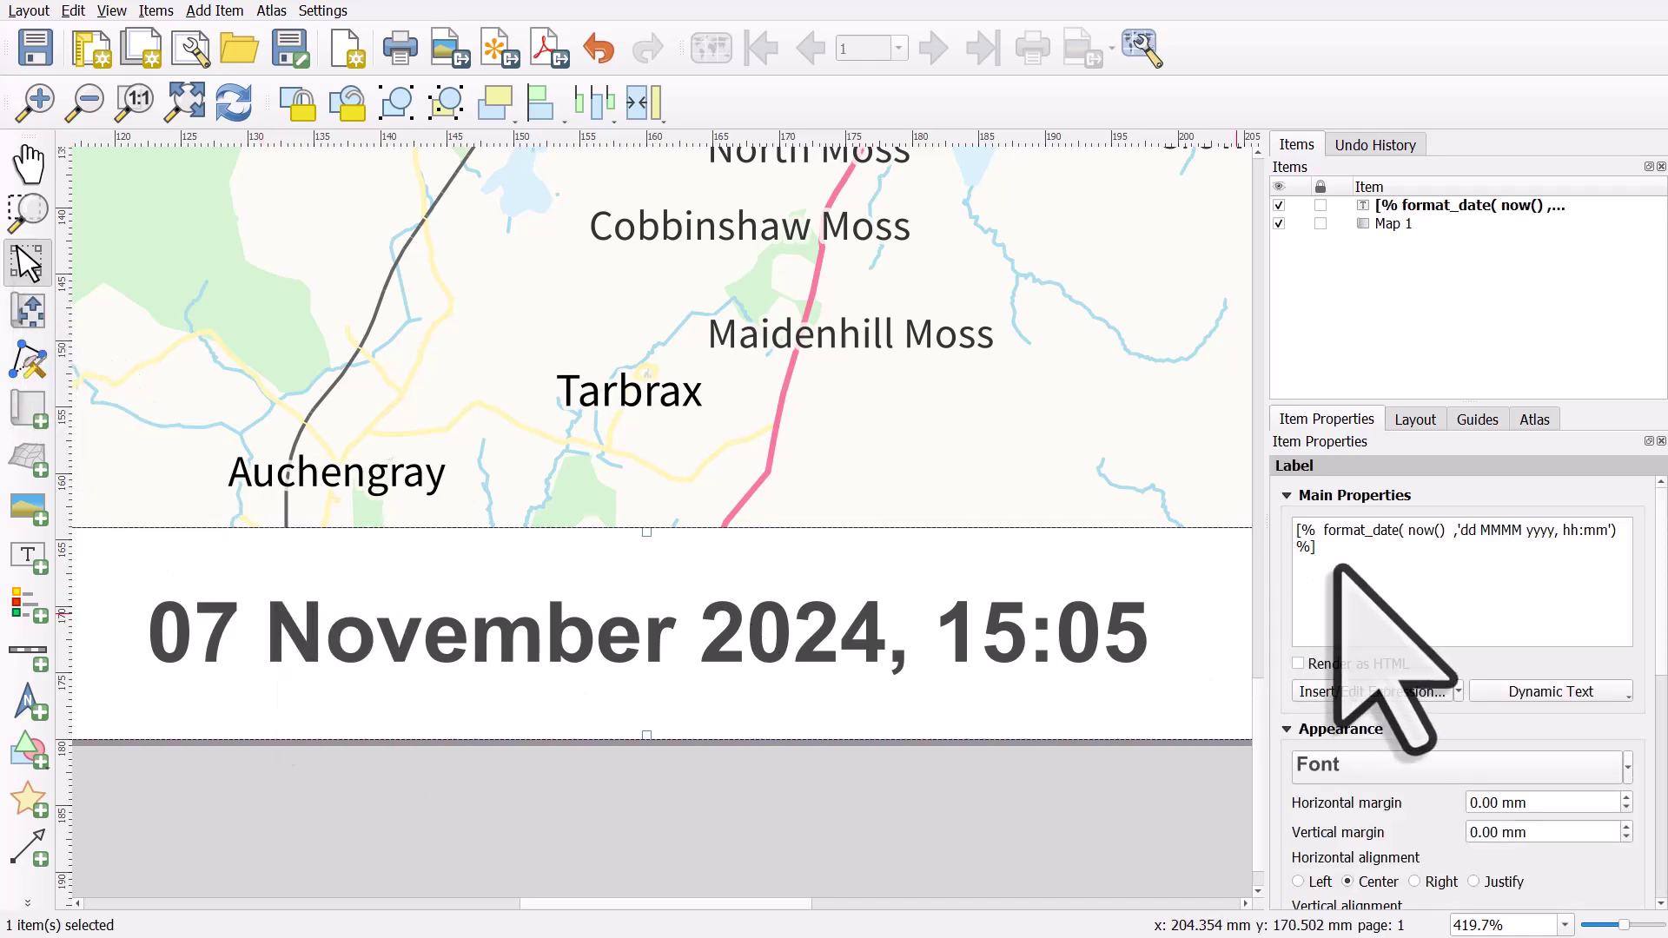
drag(1338, 569, 1287, 539)
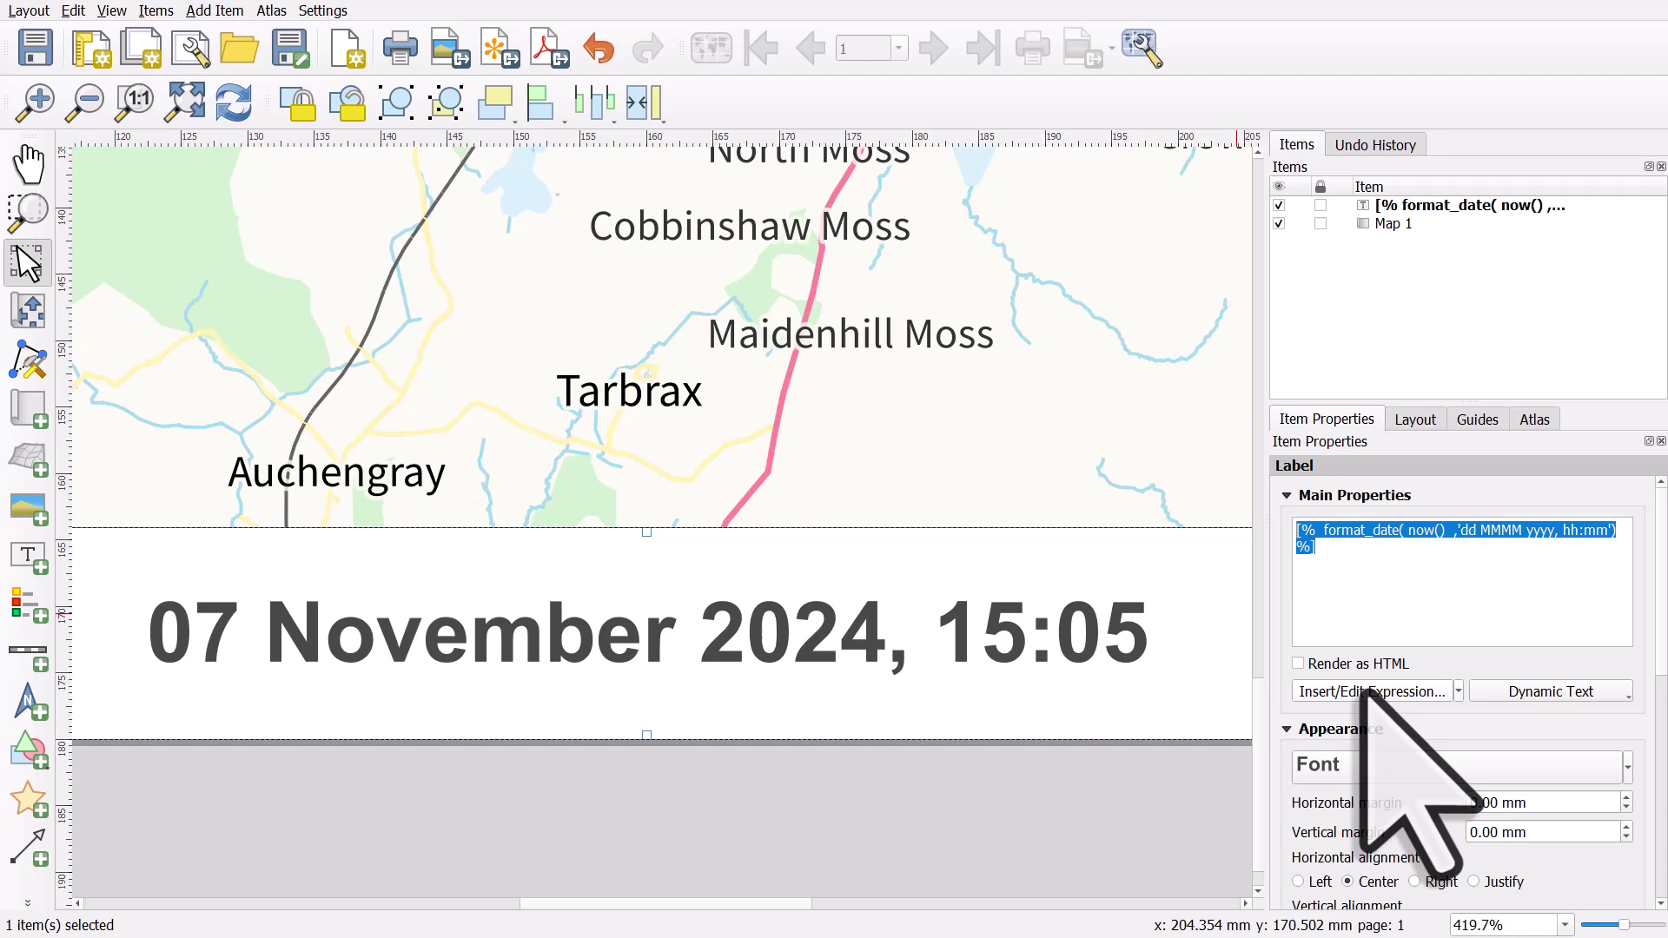
click(1618, 694)
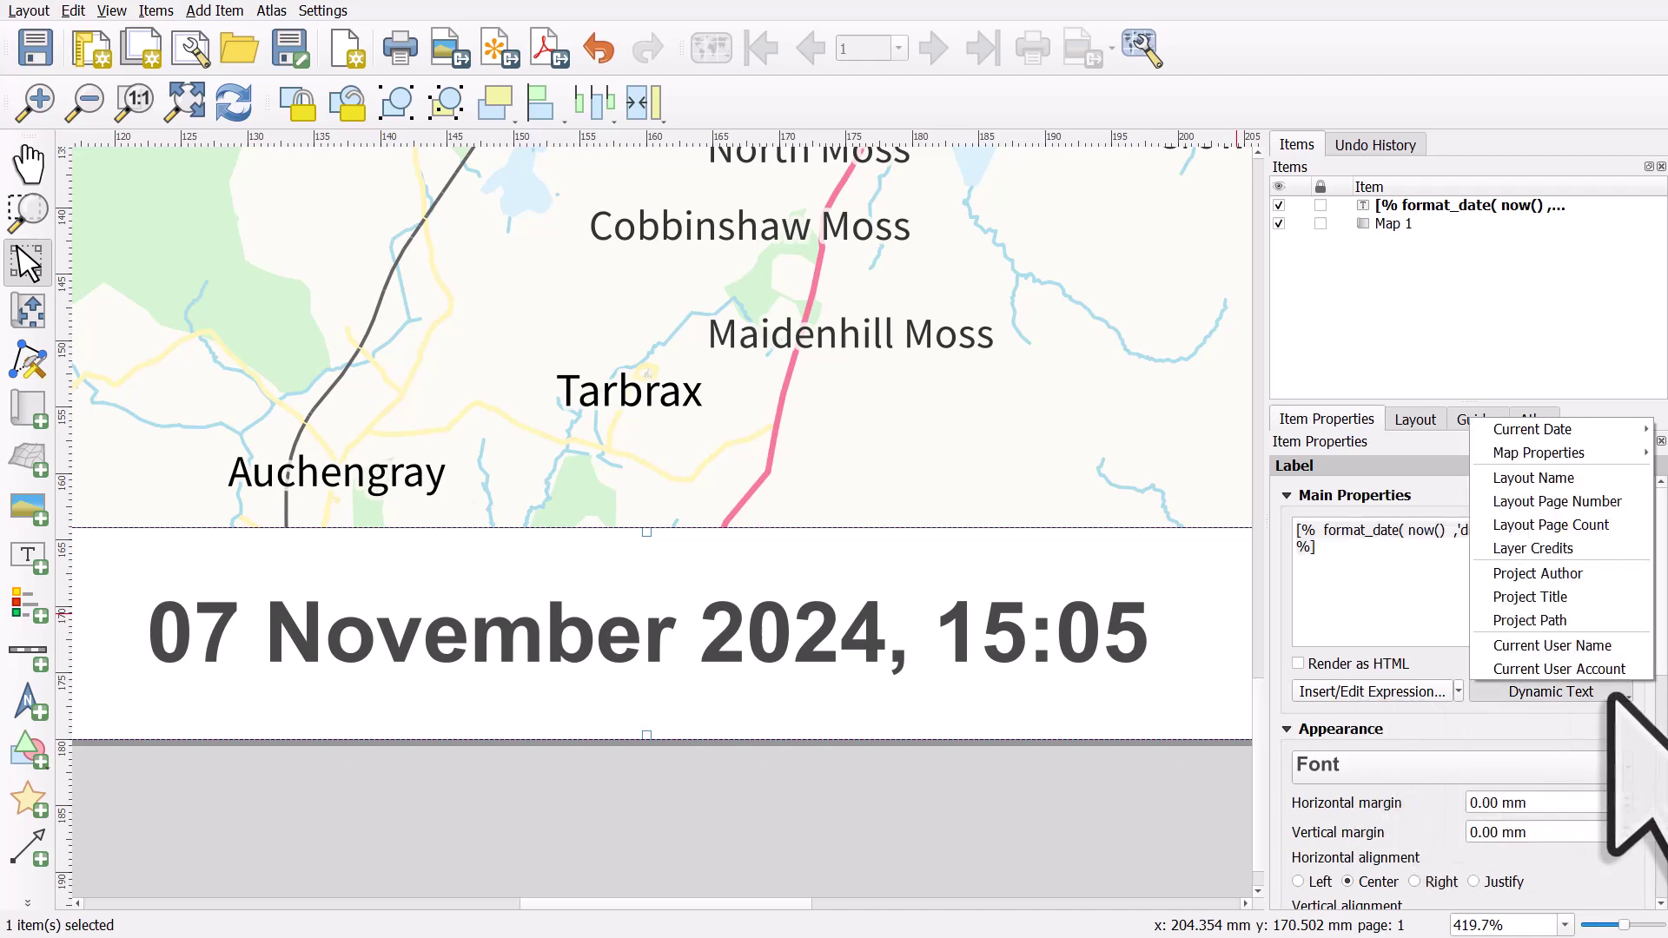
mouse_move(1564, 431)
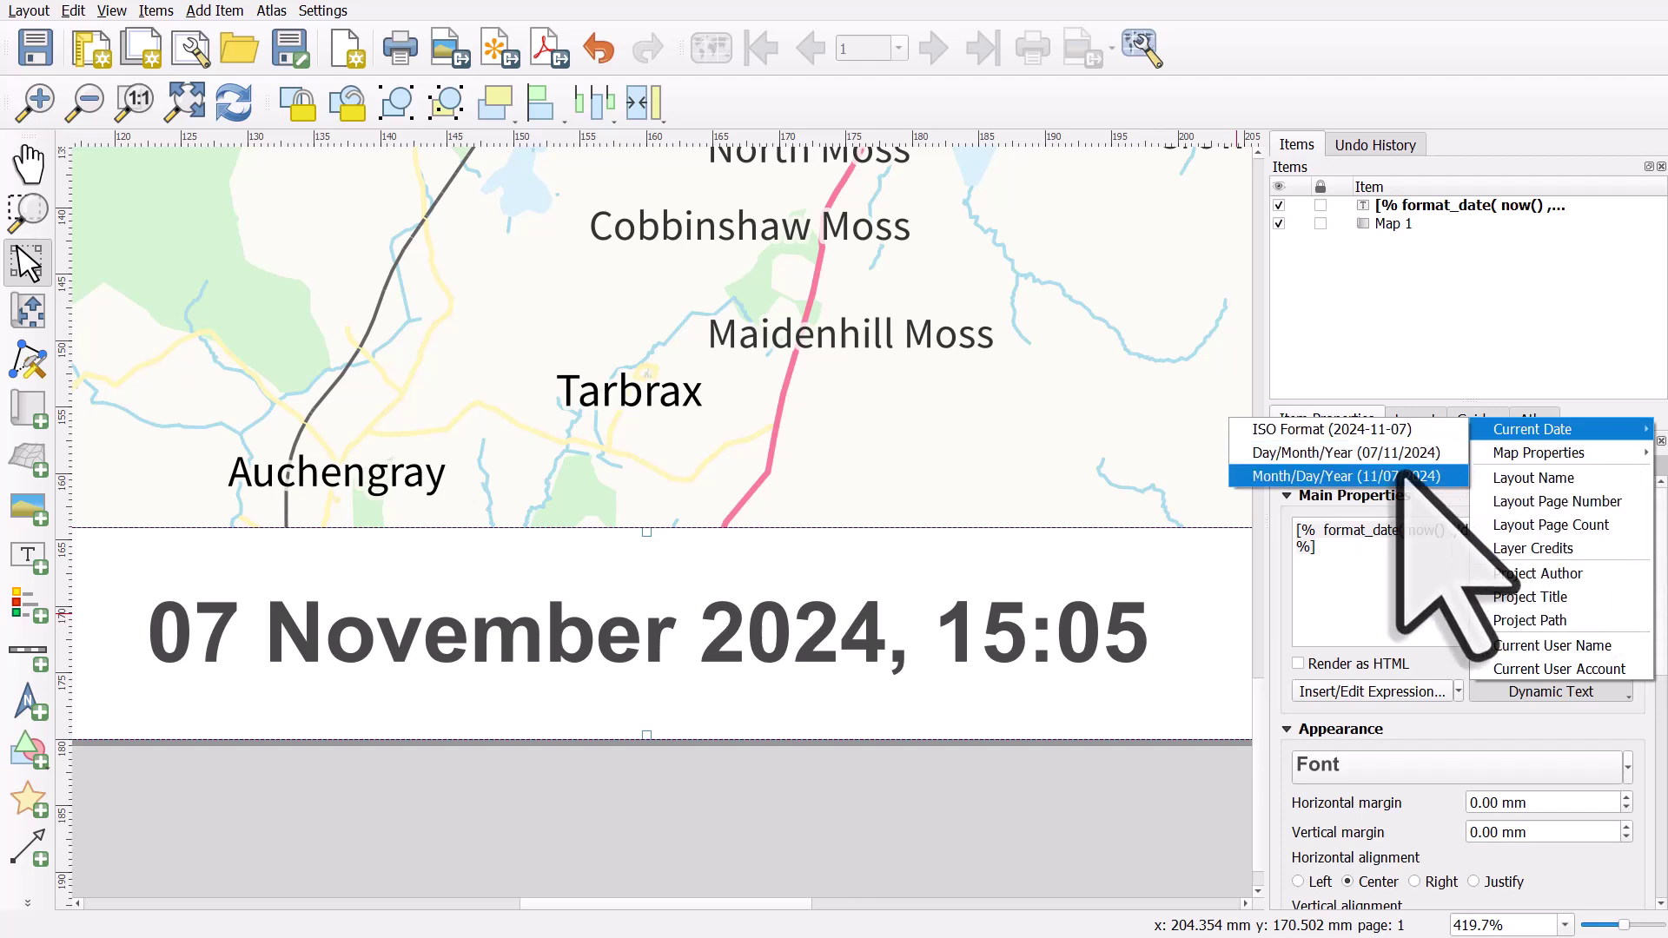
click(1445, 518)
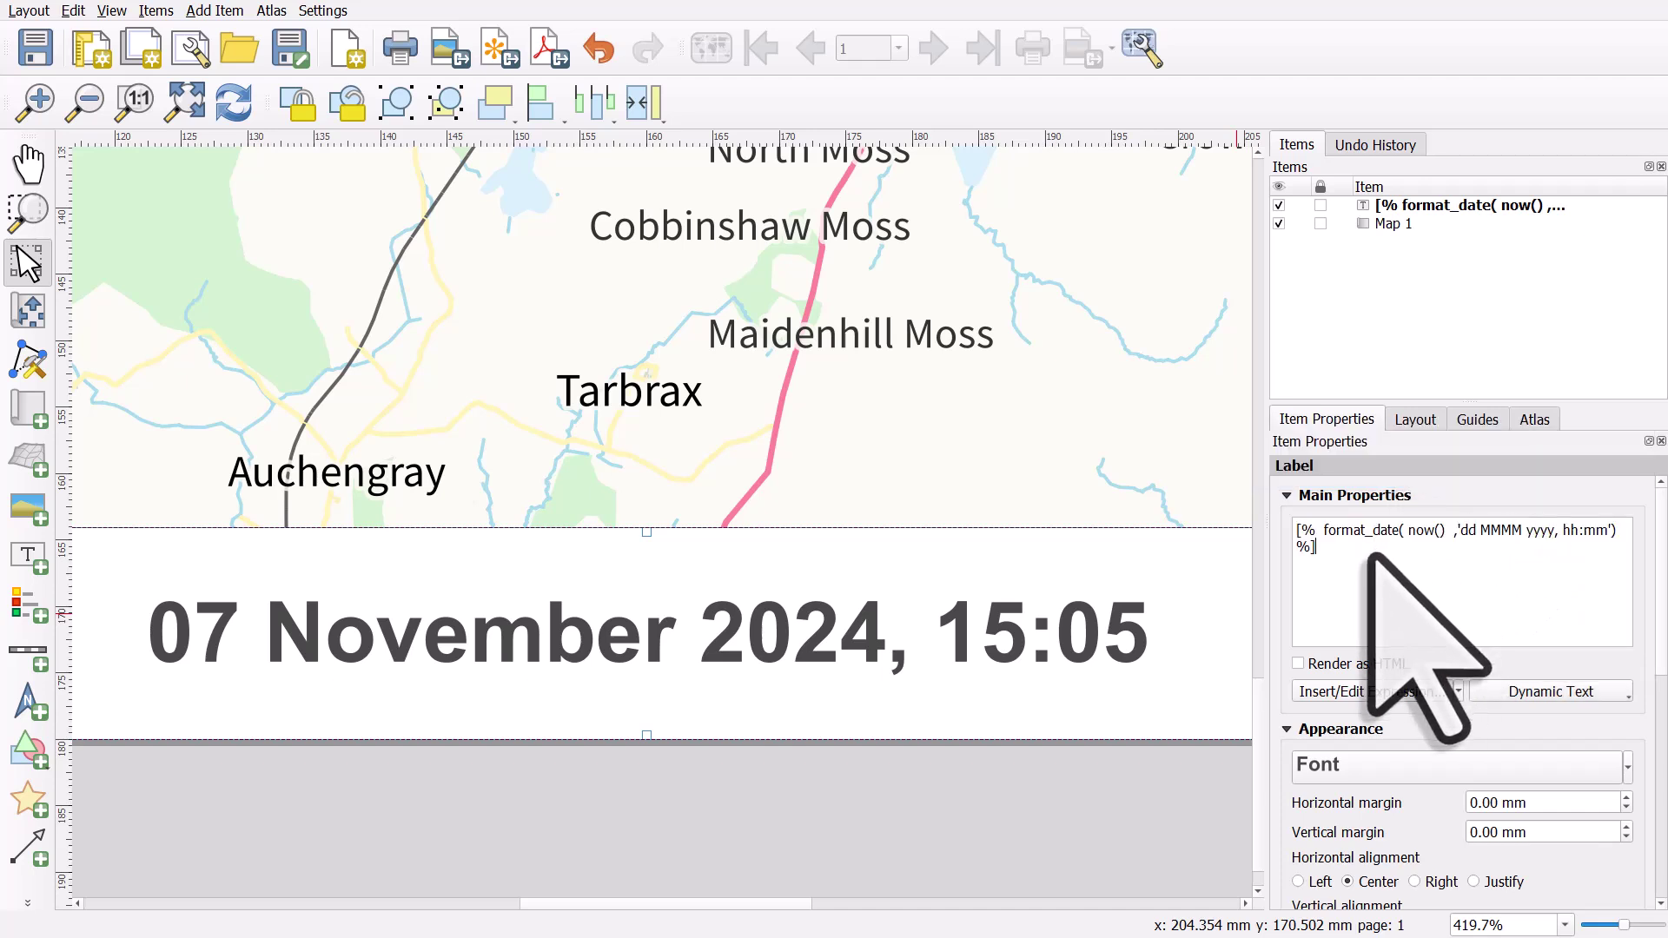
drag(1369, 556, 1295, 526)
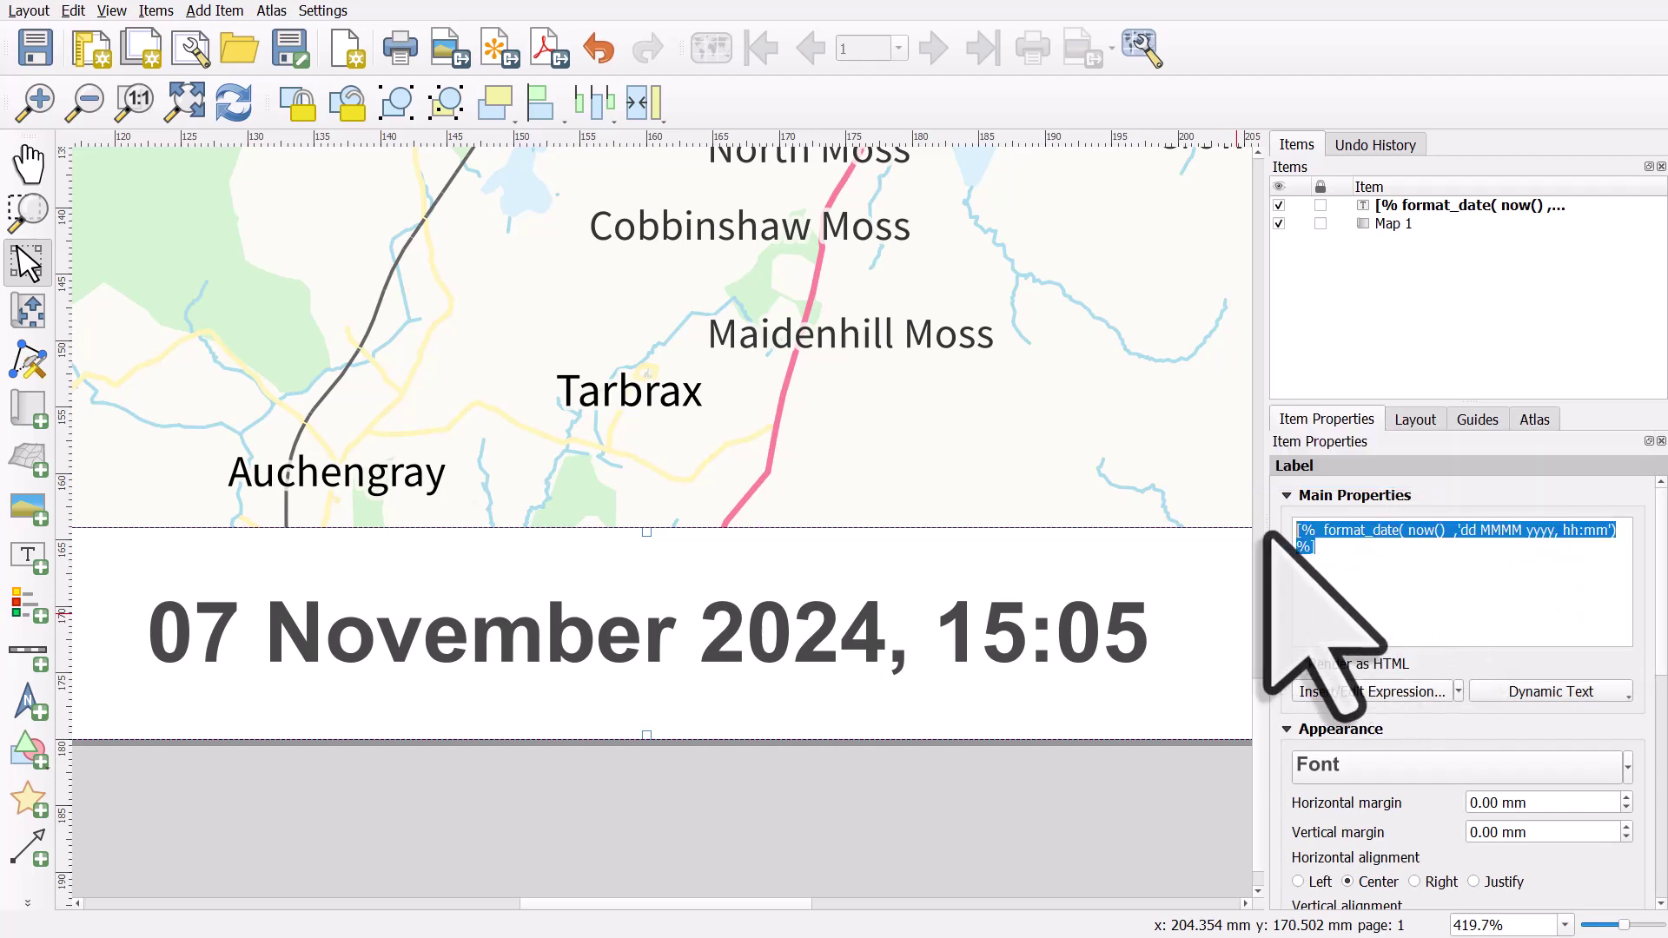
Step: Strip format_date and its format argument so the label expression is just now()
click(1329, 694)
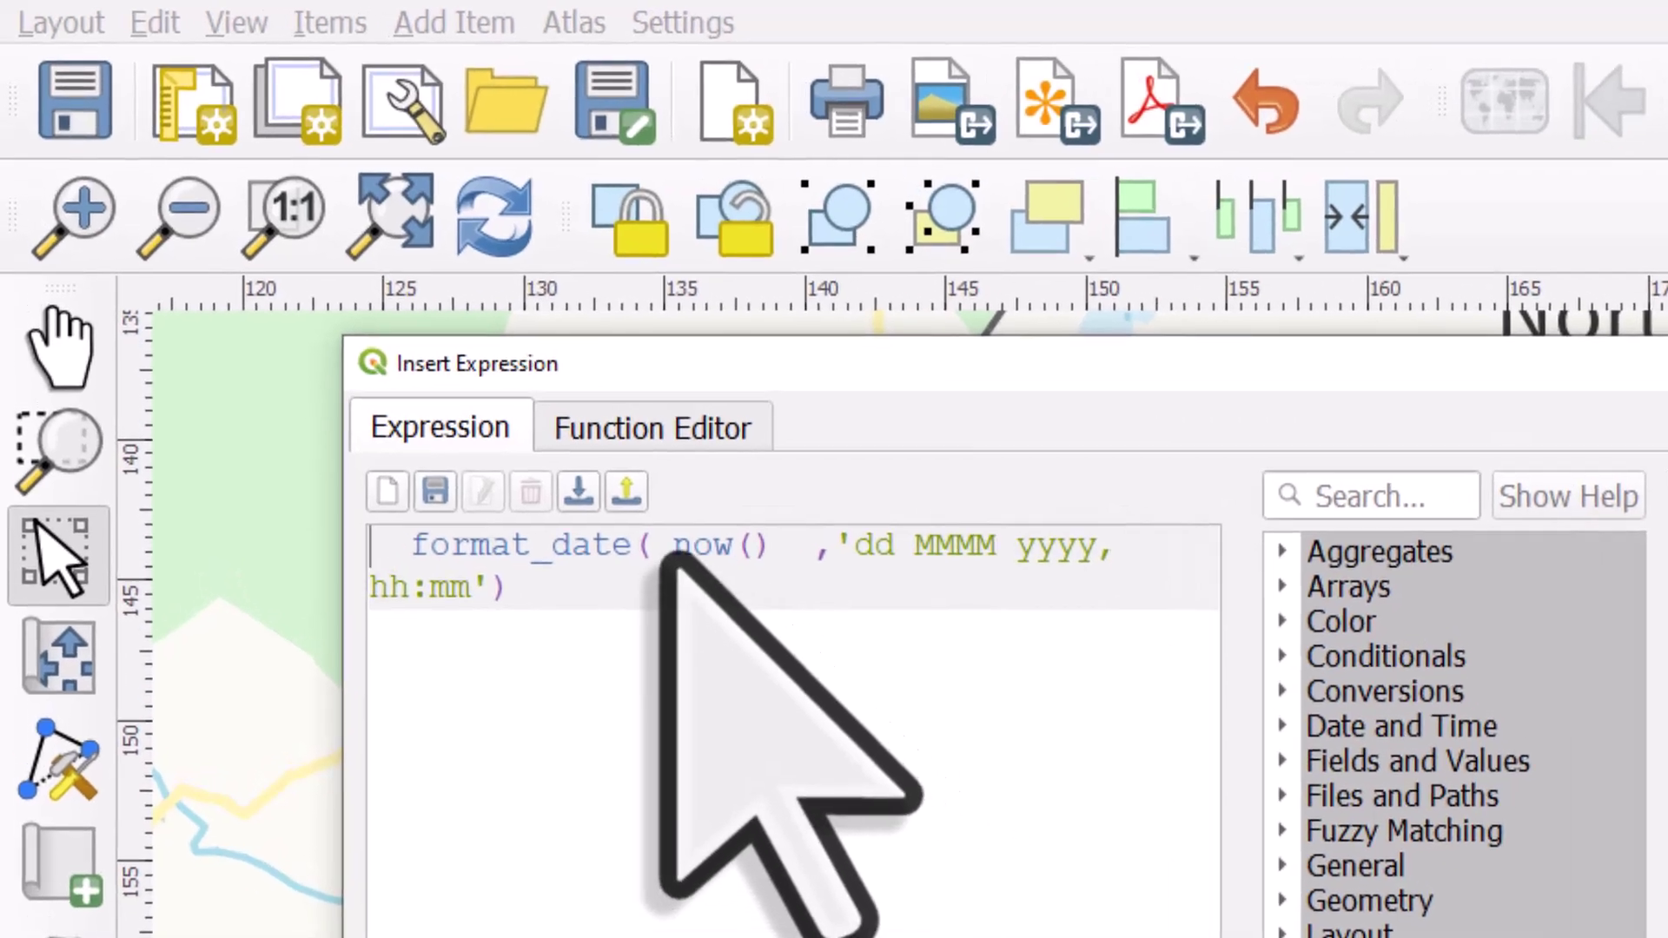
drag(673, 557, 373, 556)
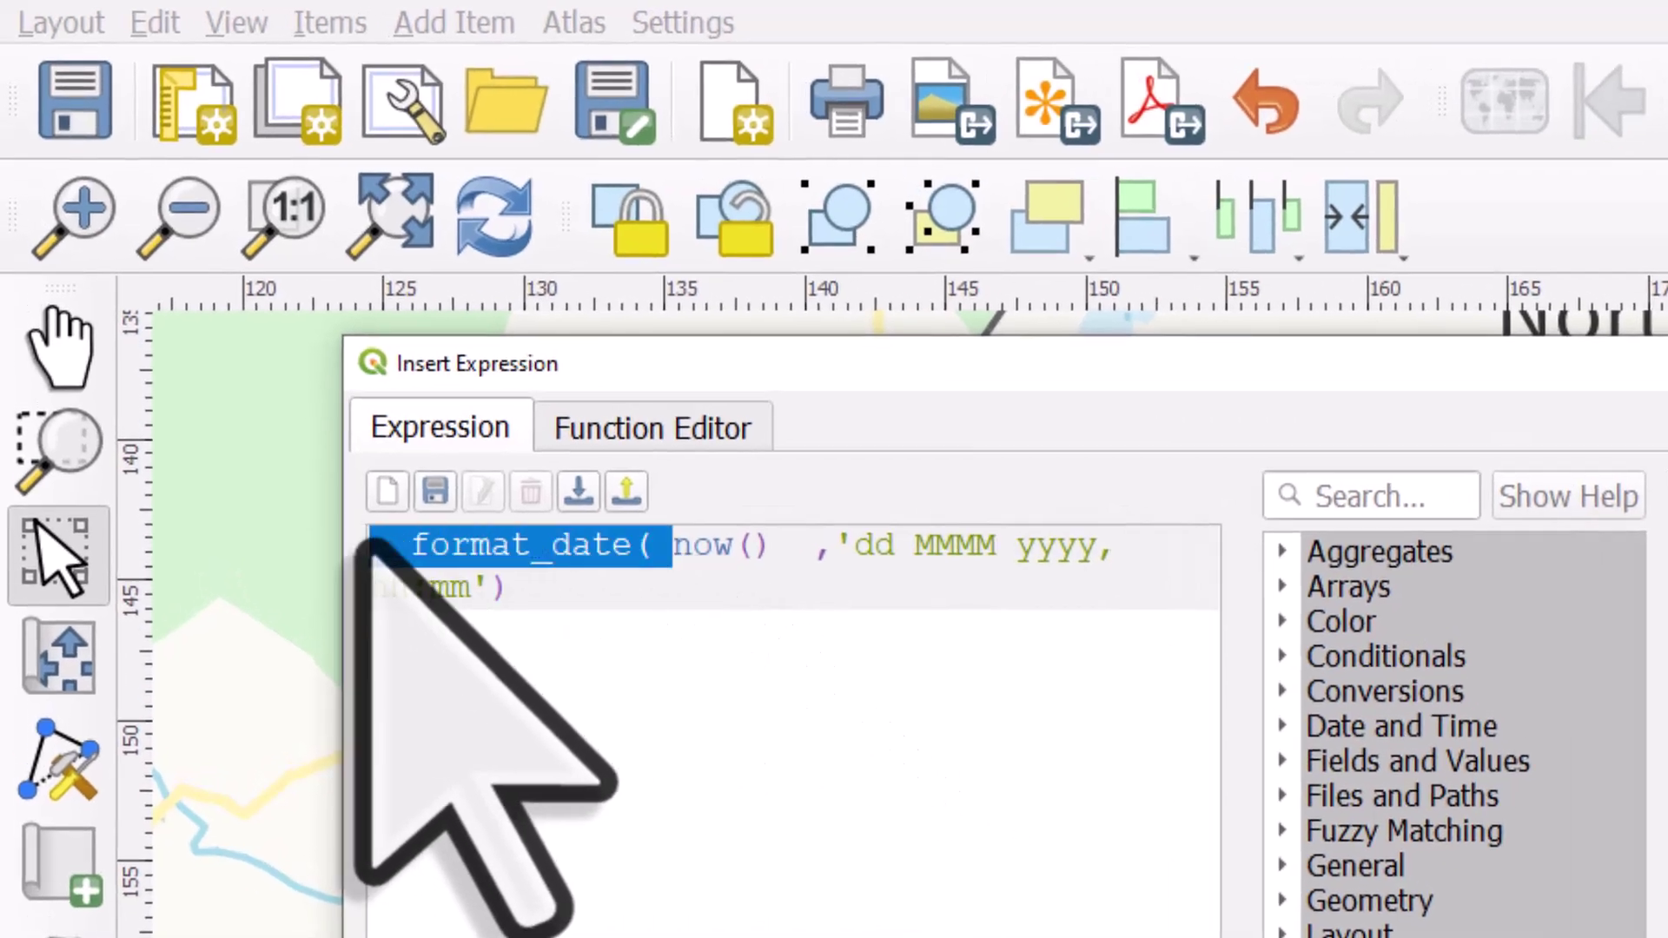
key(BackSpace)
drag(510, 547, 1080, 547)
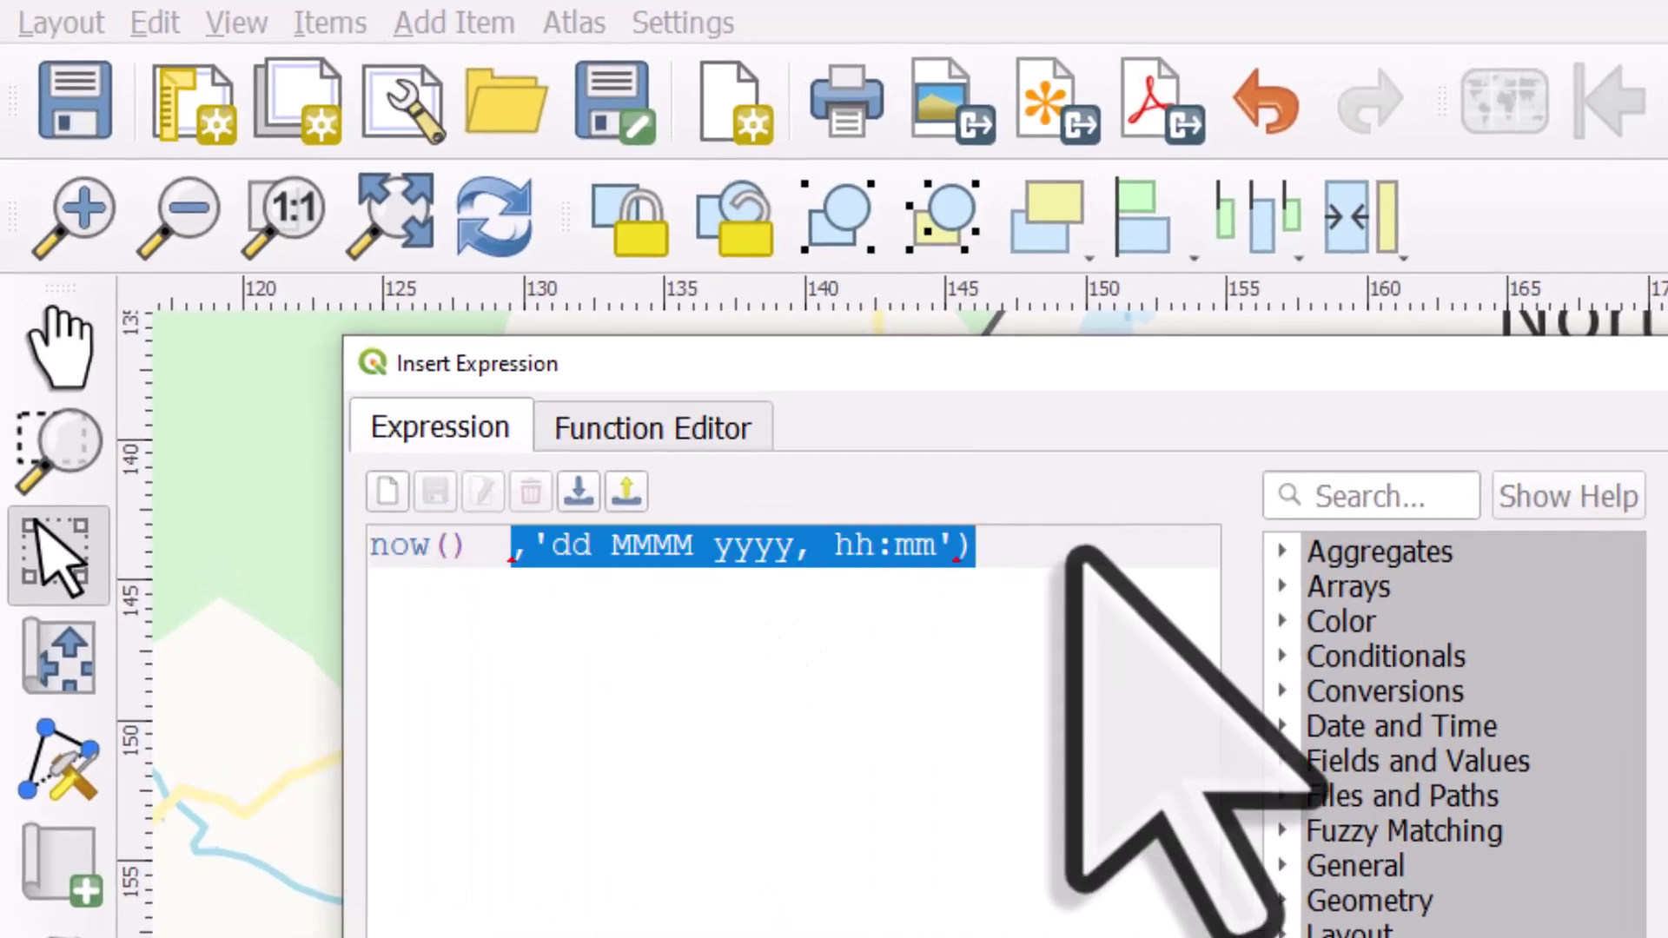
key(BackSpace)
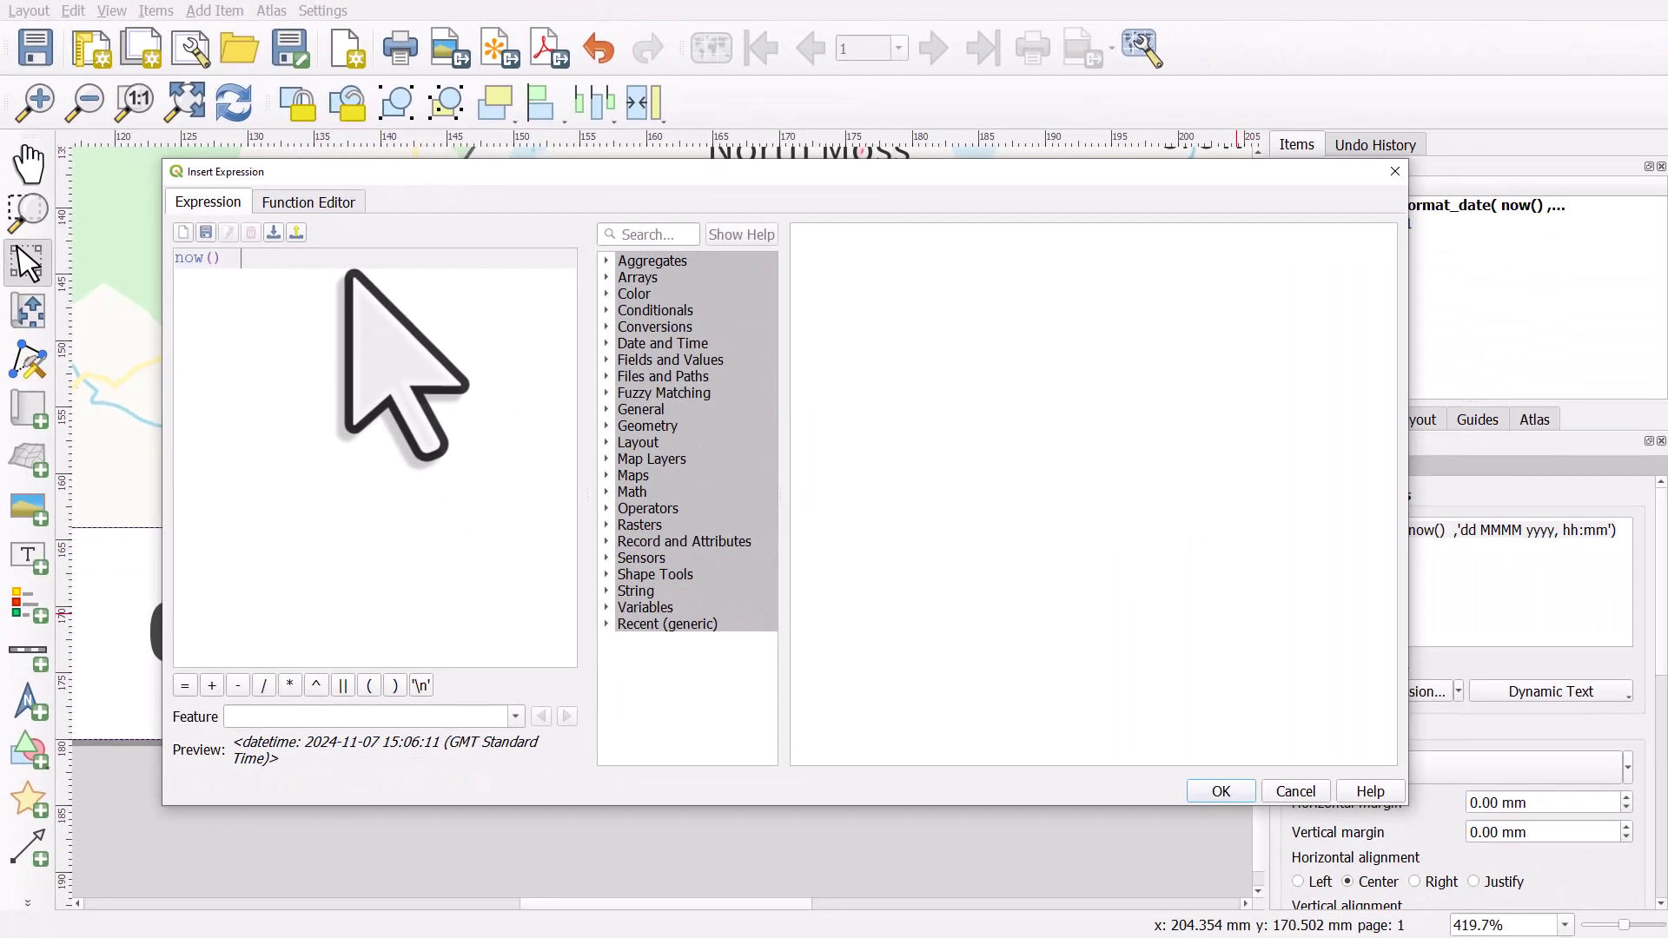
click(1221, 791)
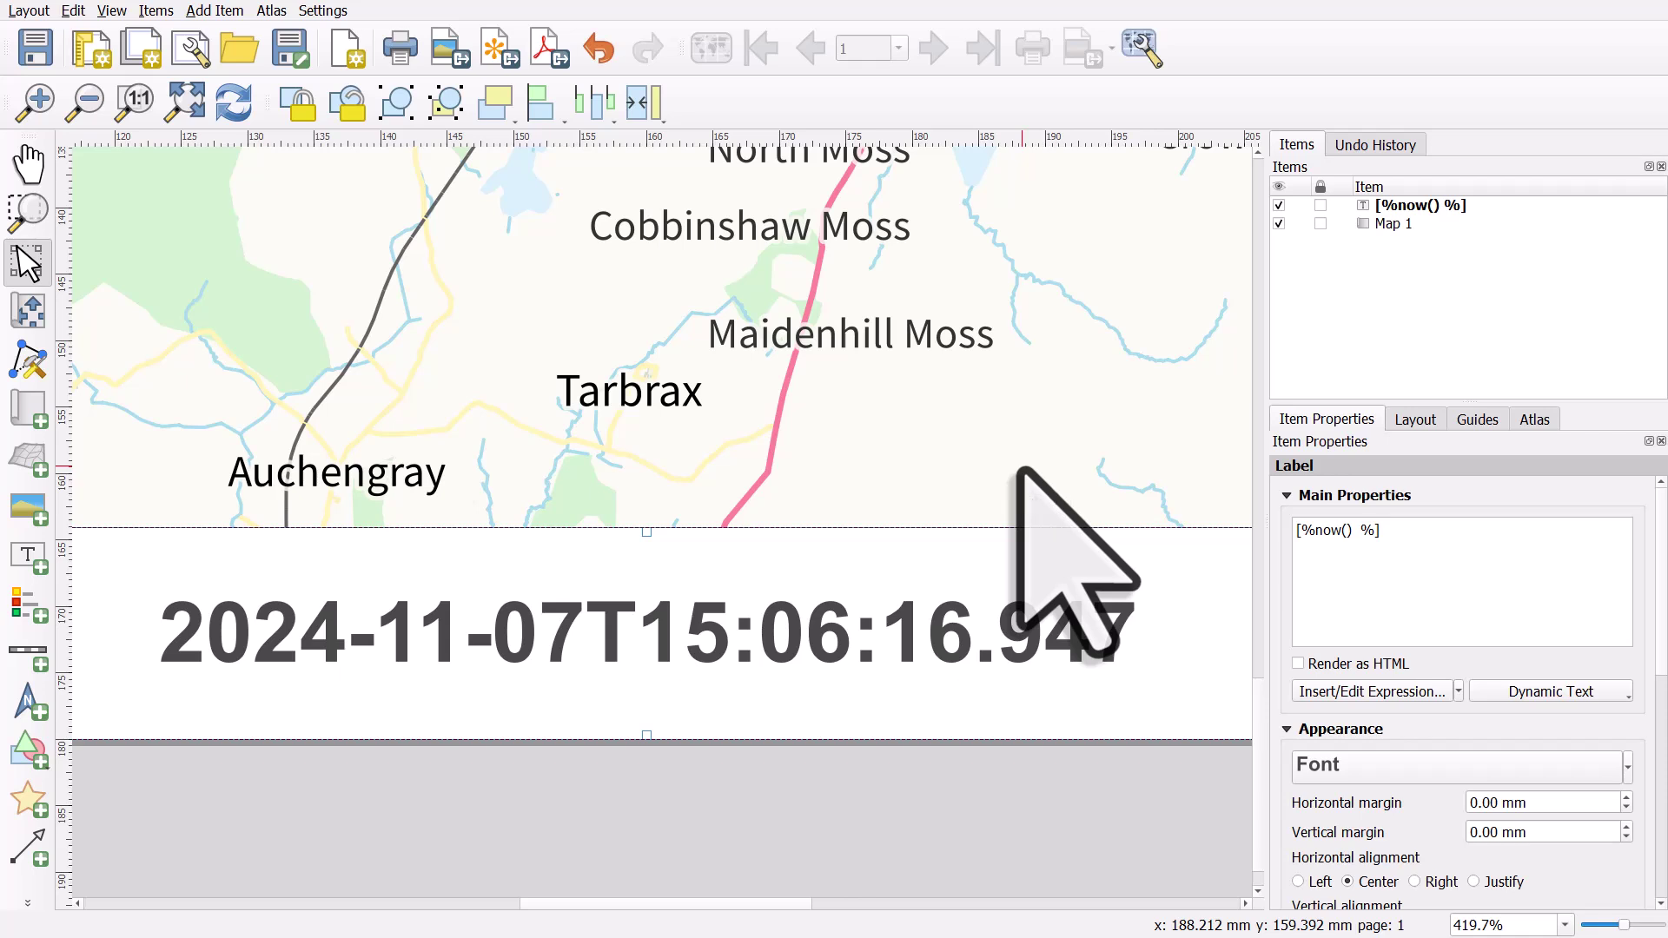
Step: Refresh the layout several times to watch the ISO timestamp update
click(228, 104)
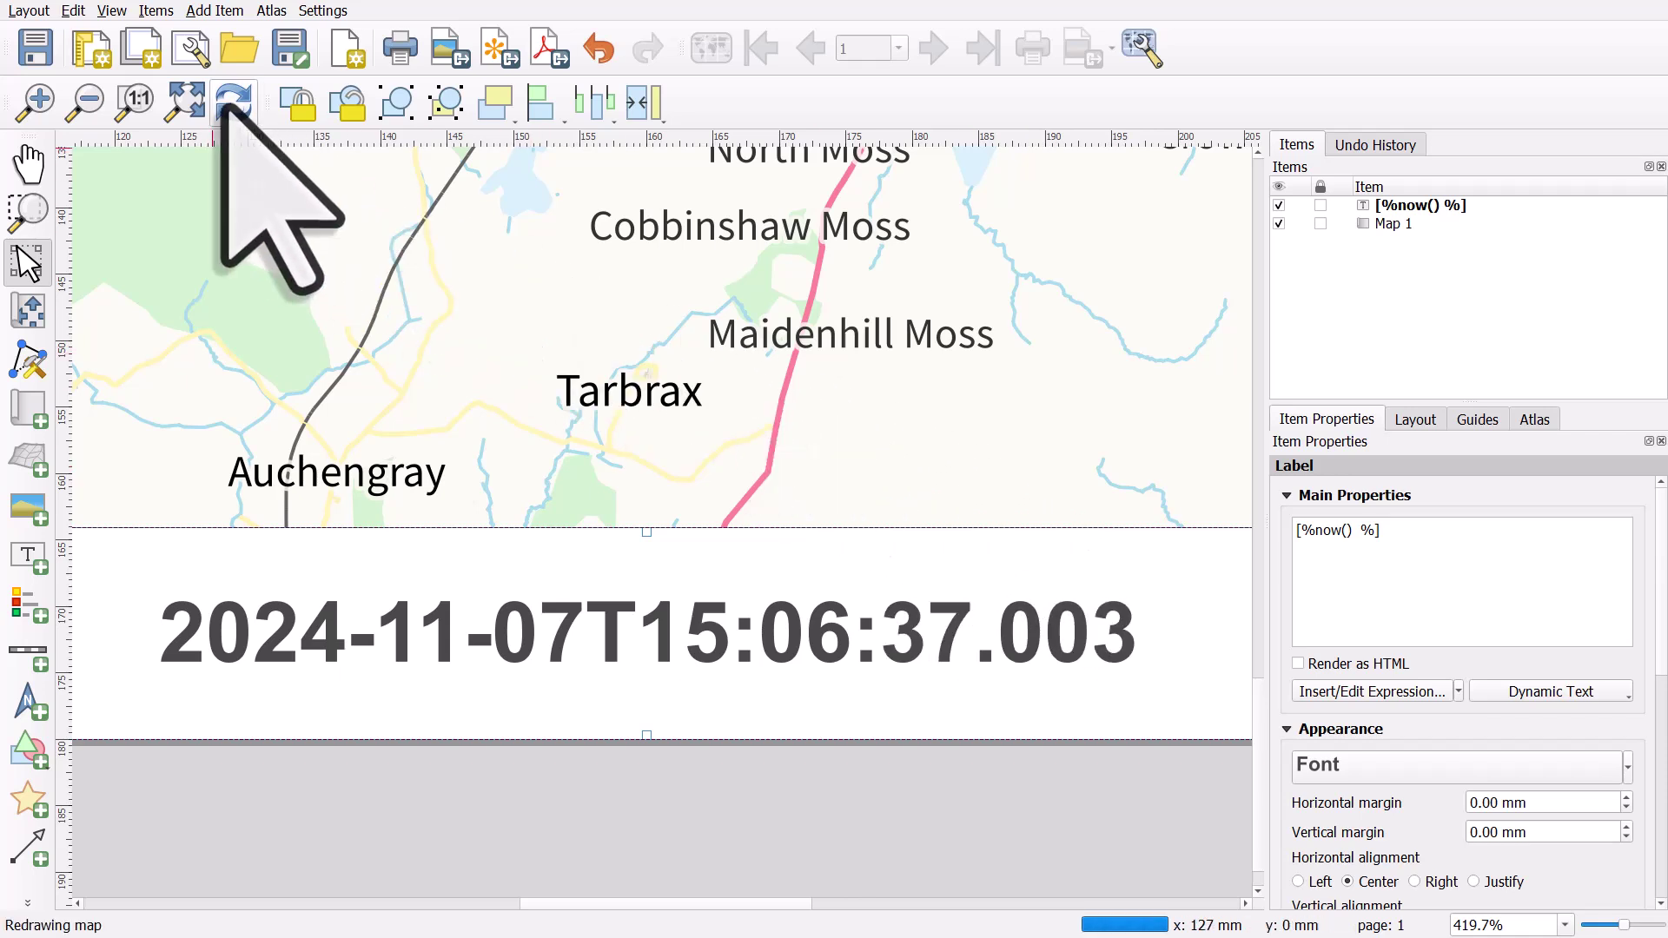
click(228, 104)
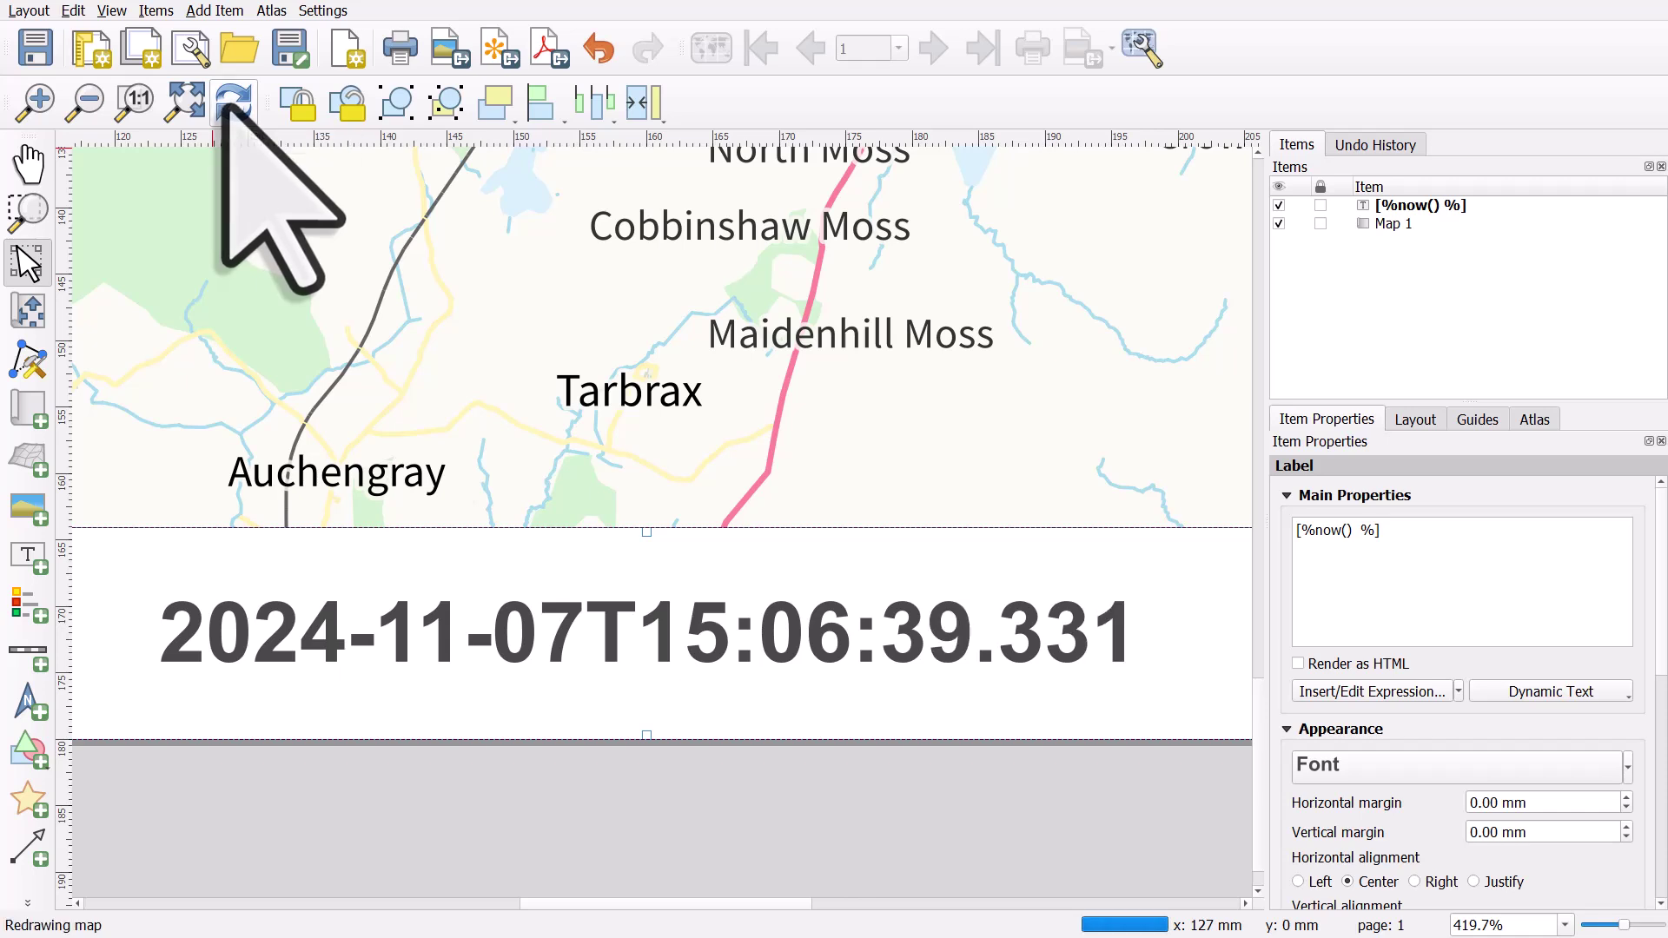
click(228, 104)
click(227, 104)
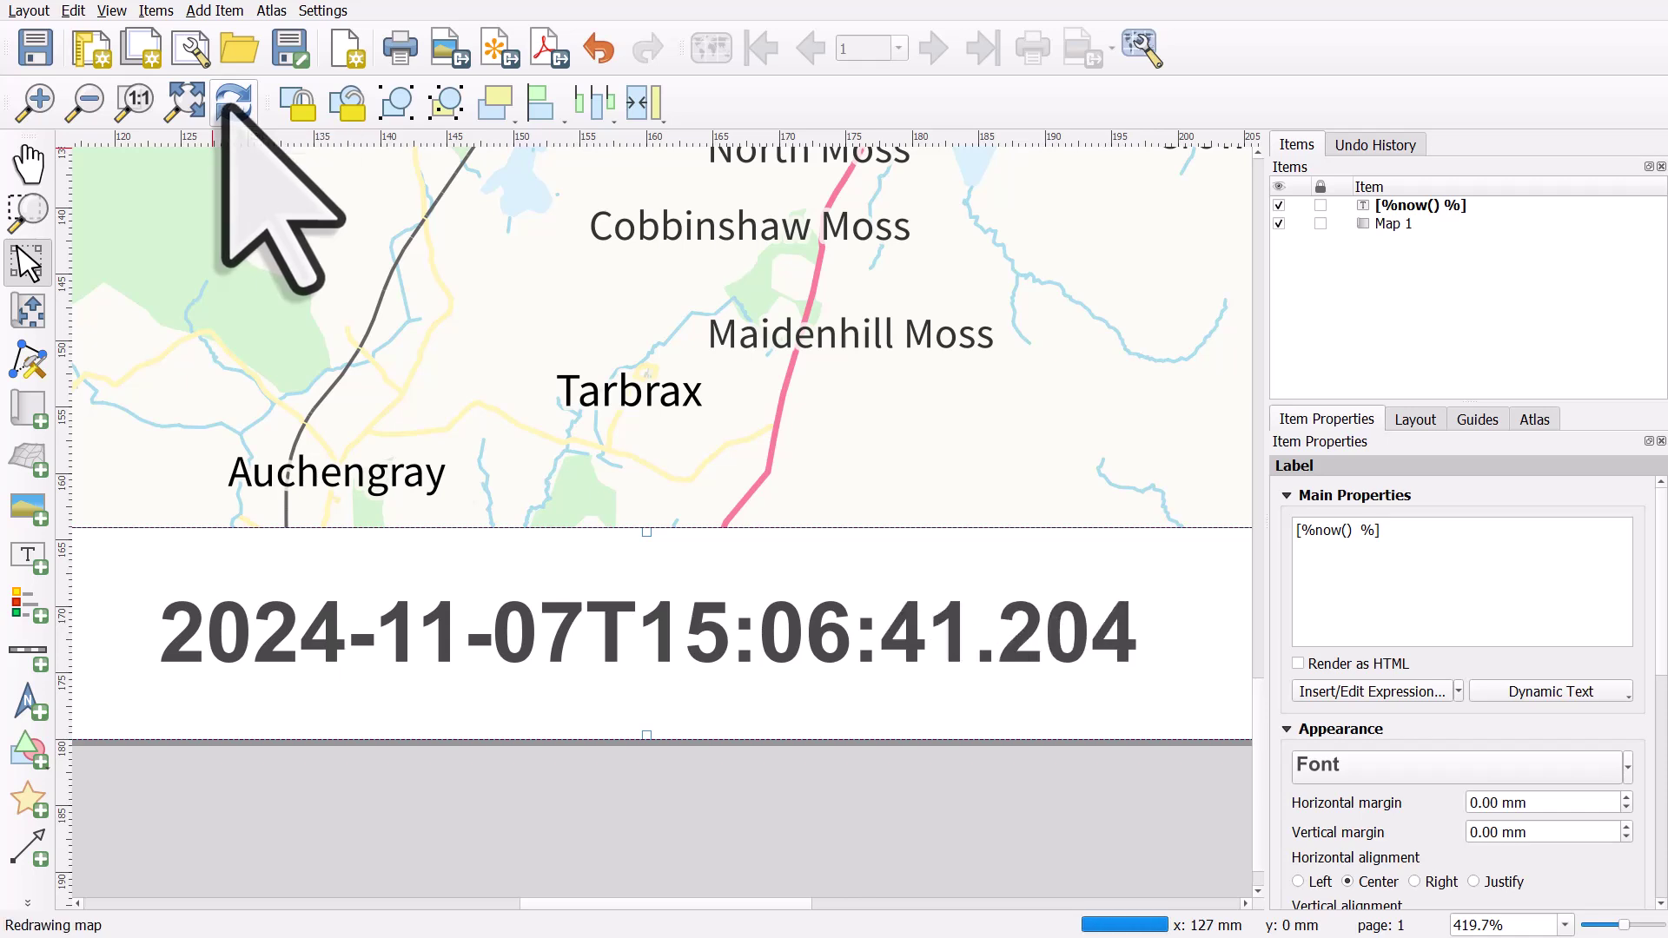
click(227, 104)
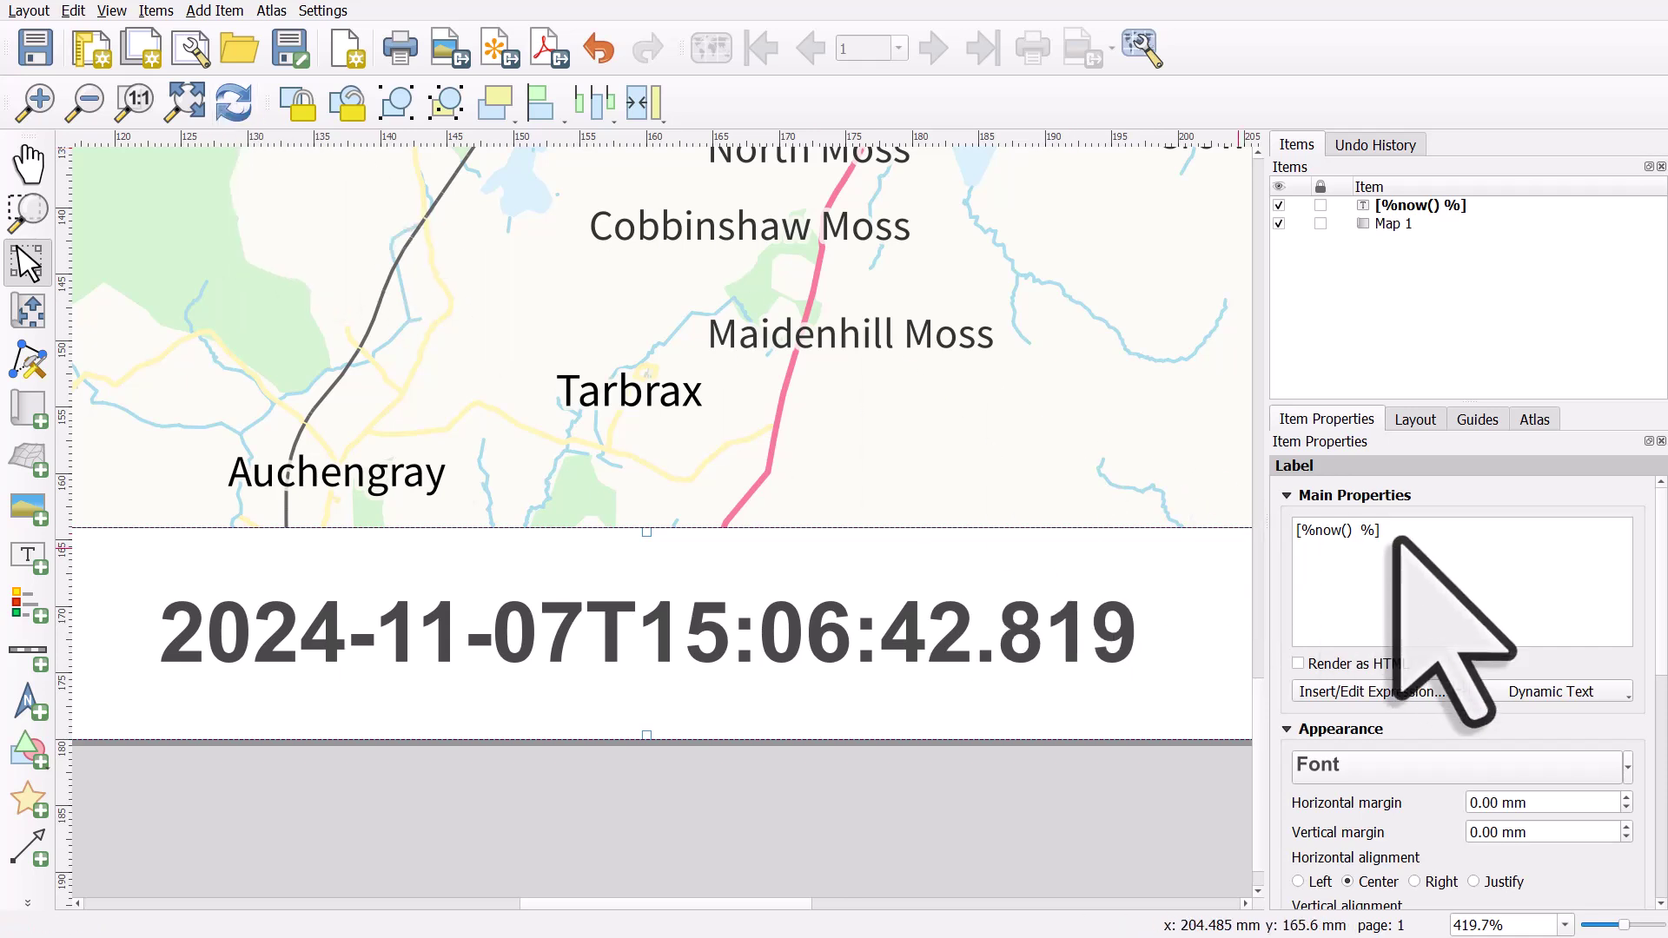
Step: Reopen the label's now() expression in the expression editor
triple_click(1286, 533)
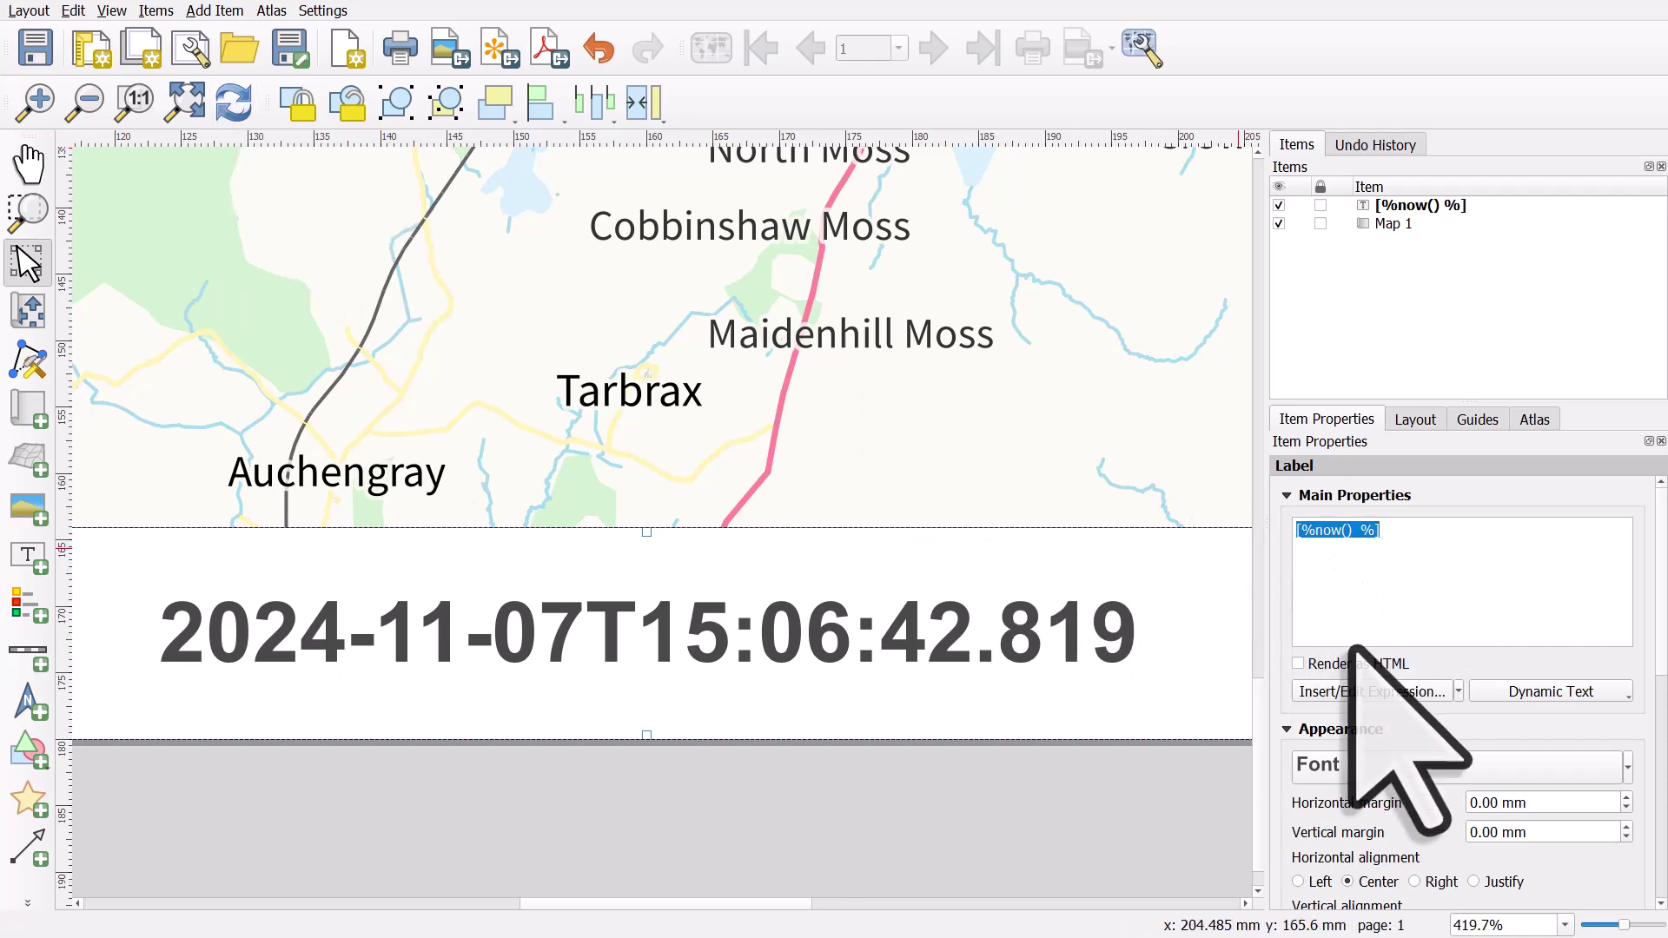
click(1379, 691)
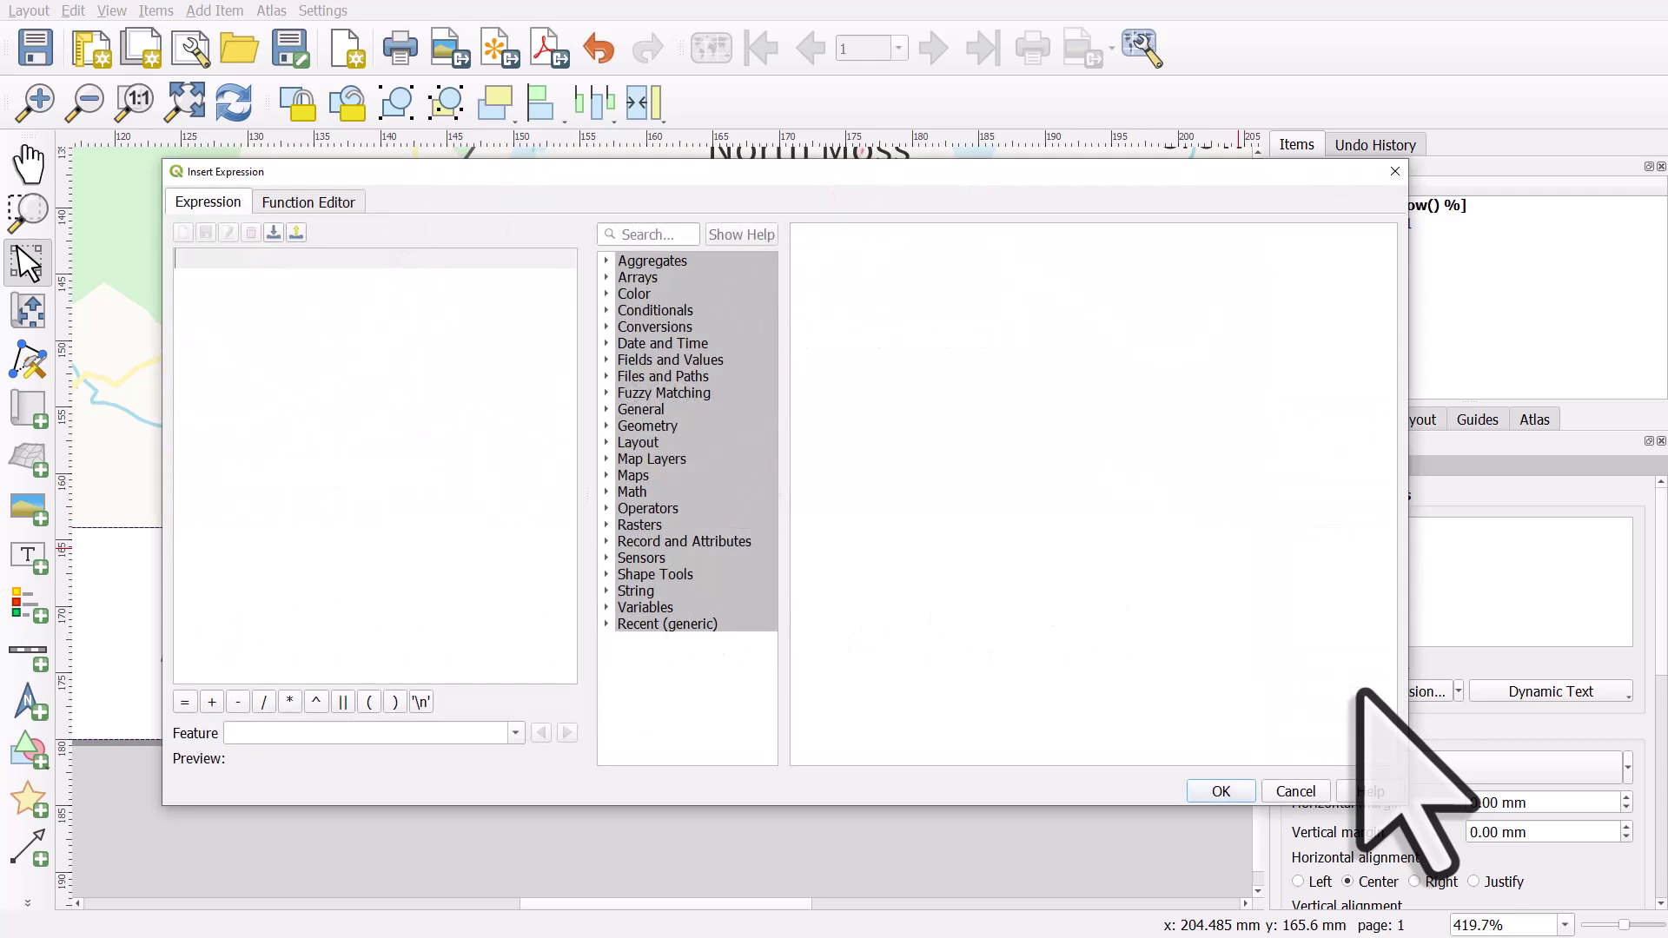
click(1395, 171)
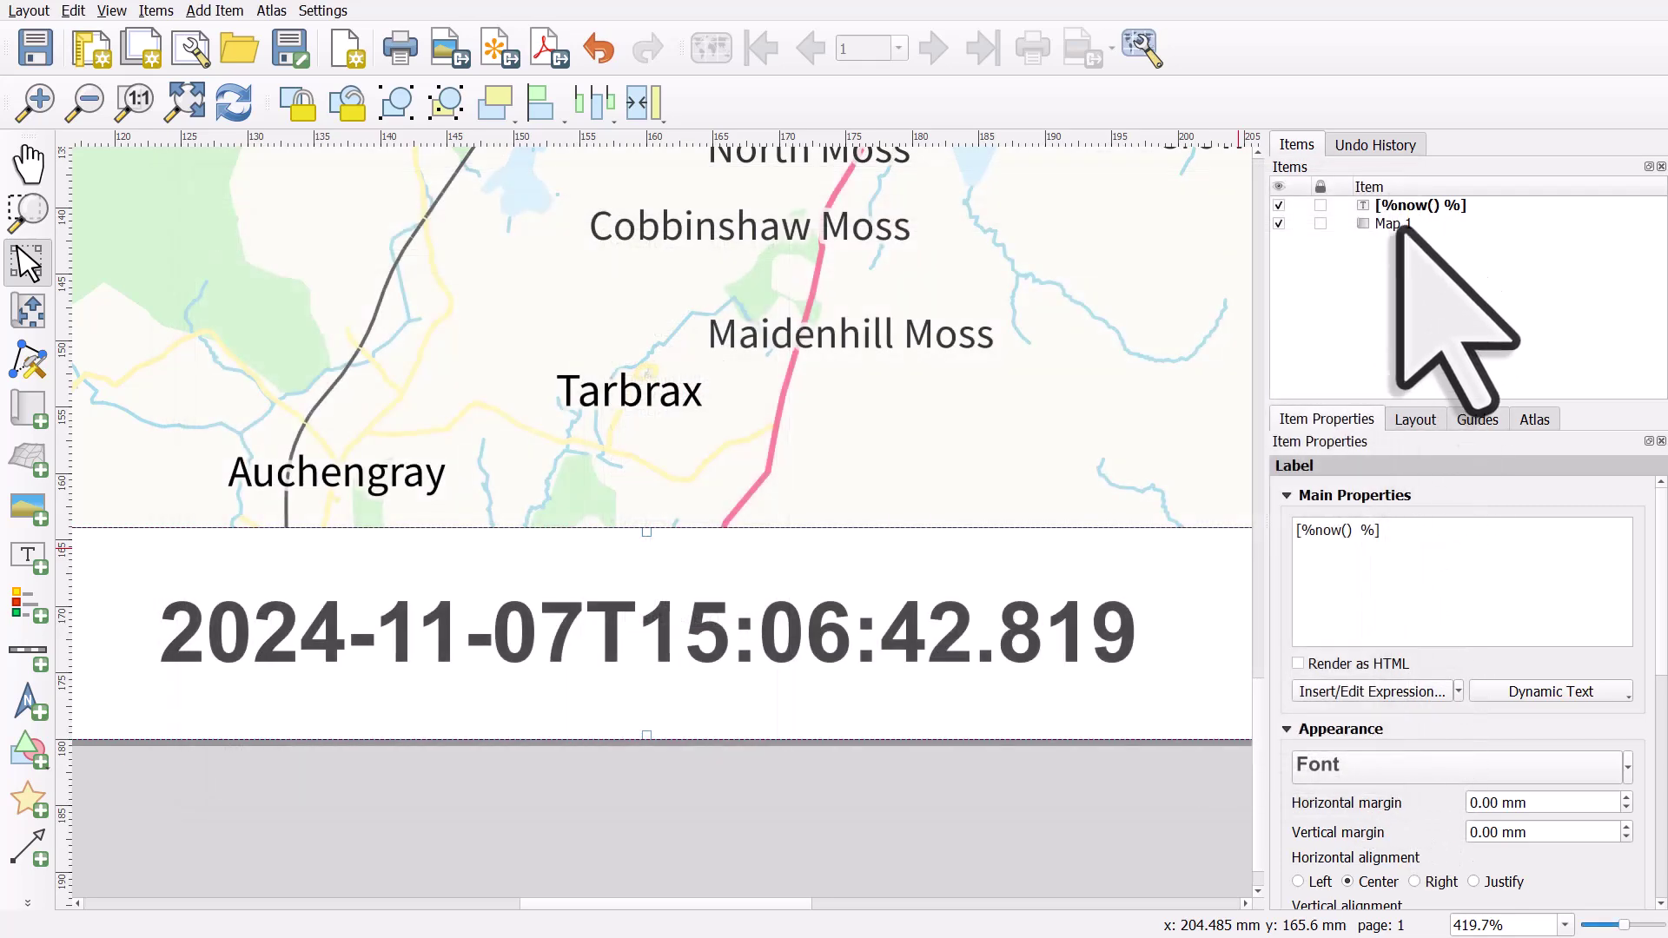
drag(1388, 530, 1279, 537)
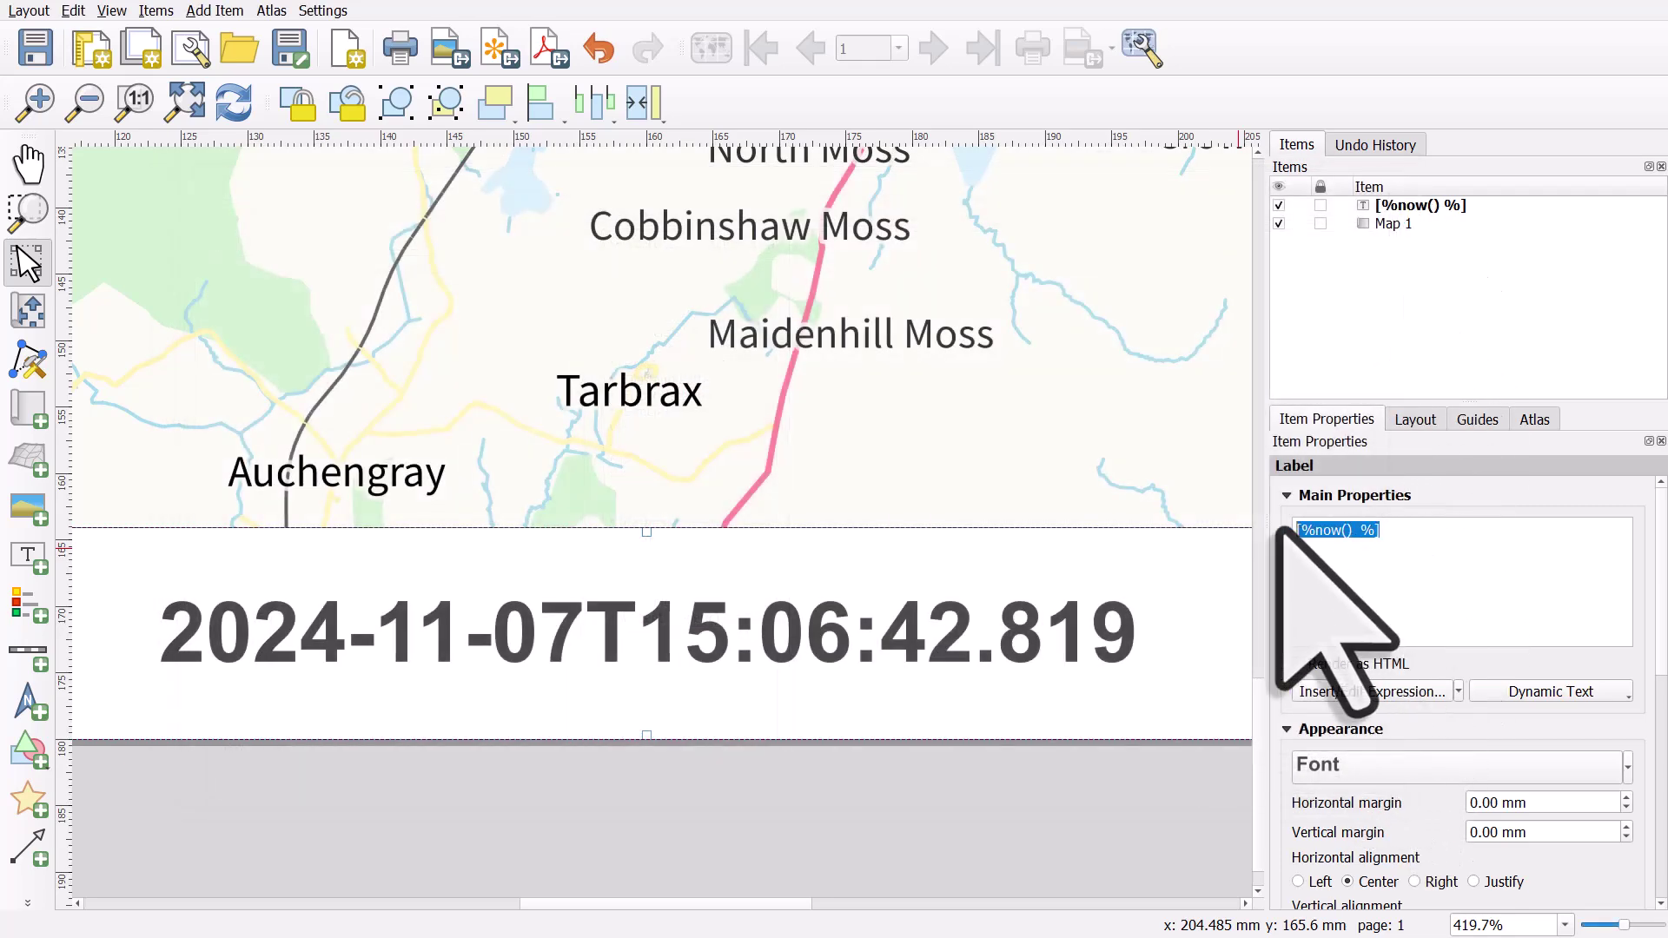
click(1327, 693)
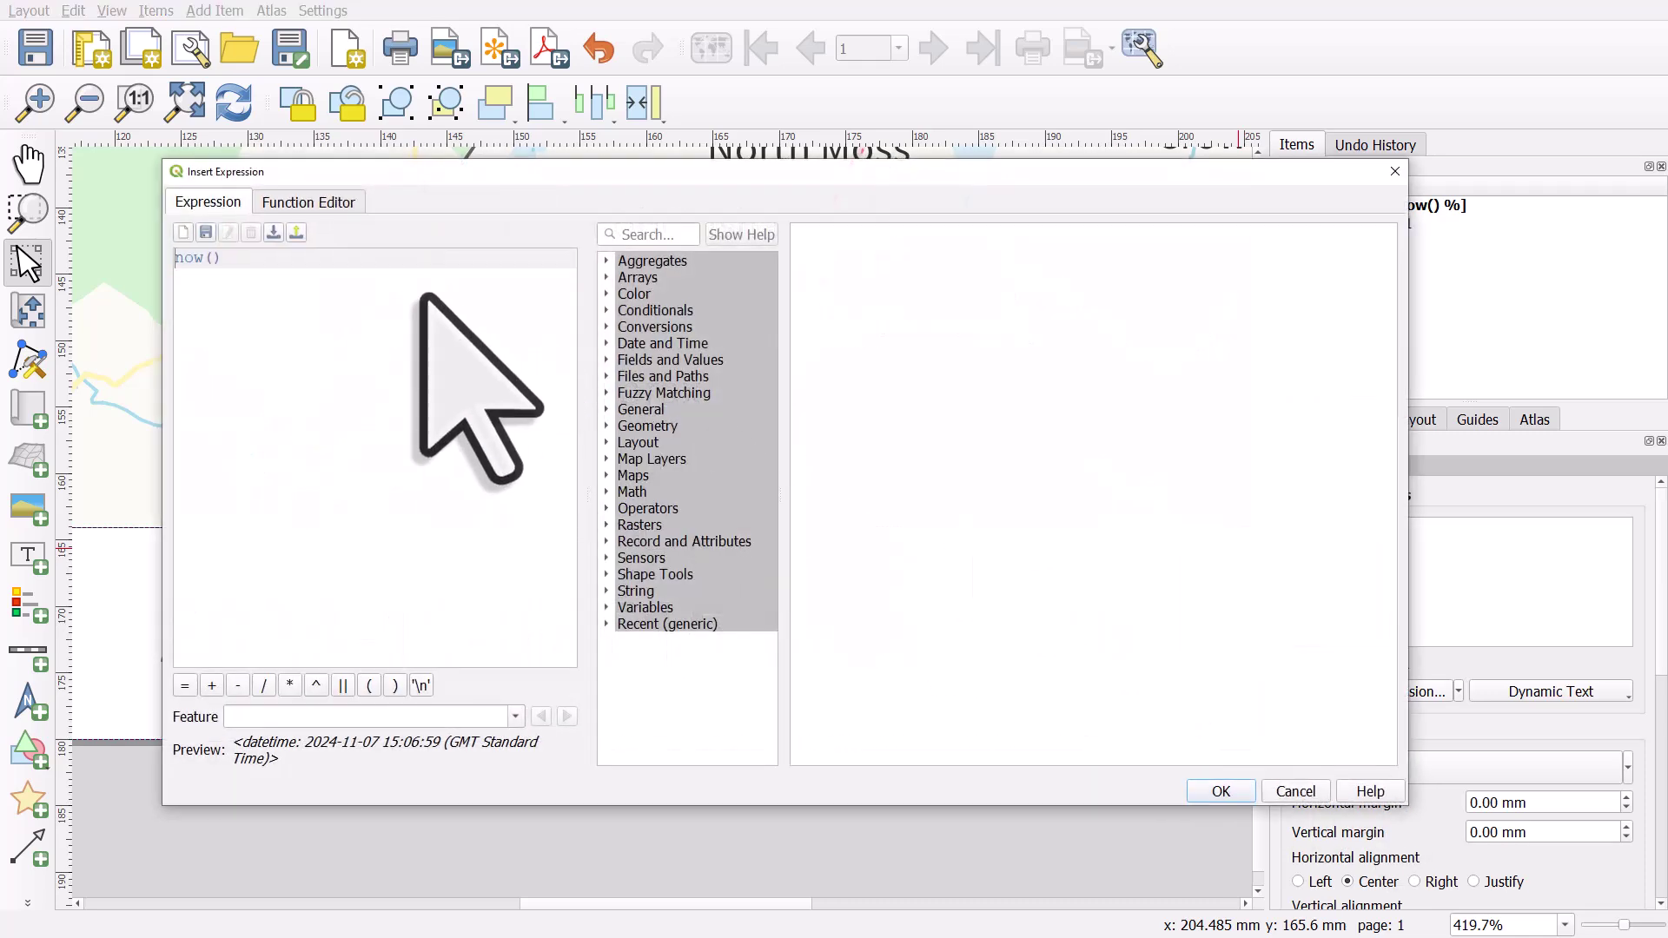
Step: Search the function list for format_date and widen the list to read entries
click(652, 233)
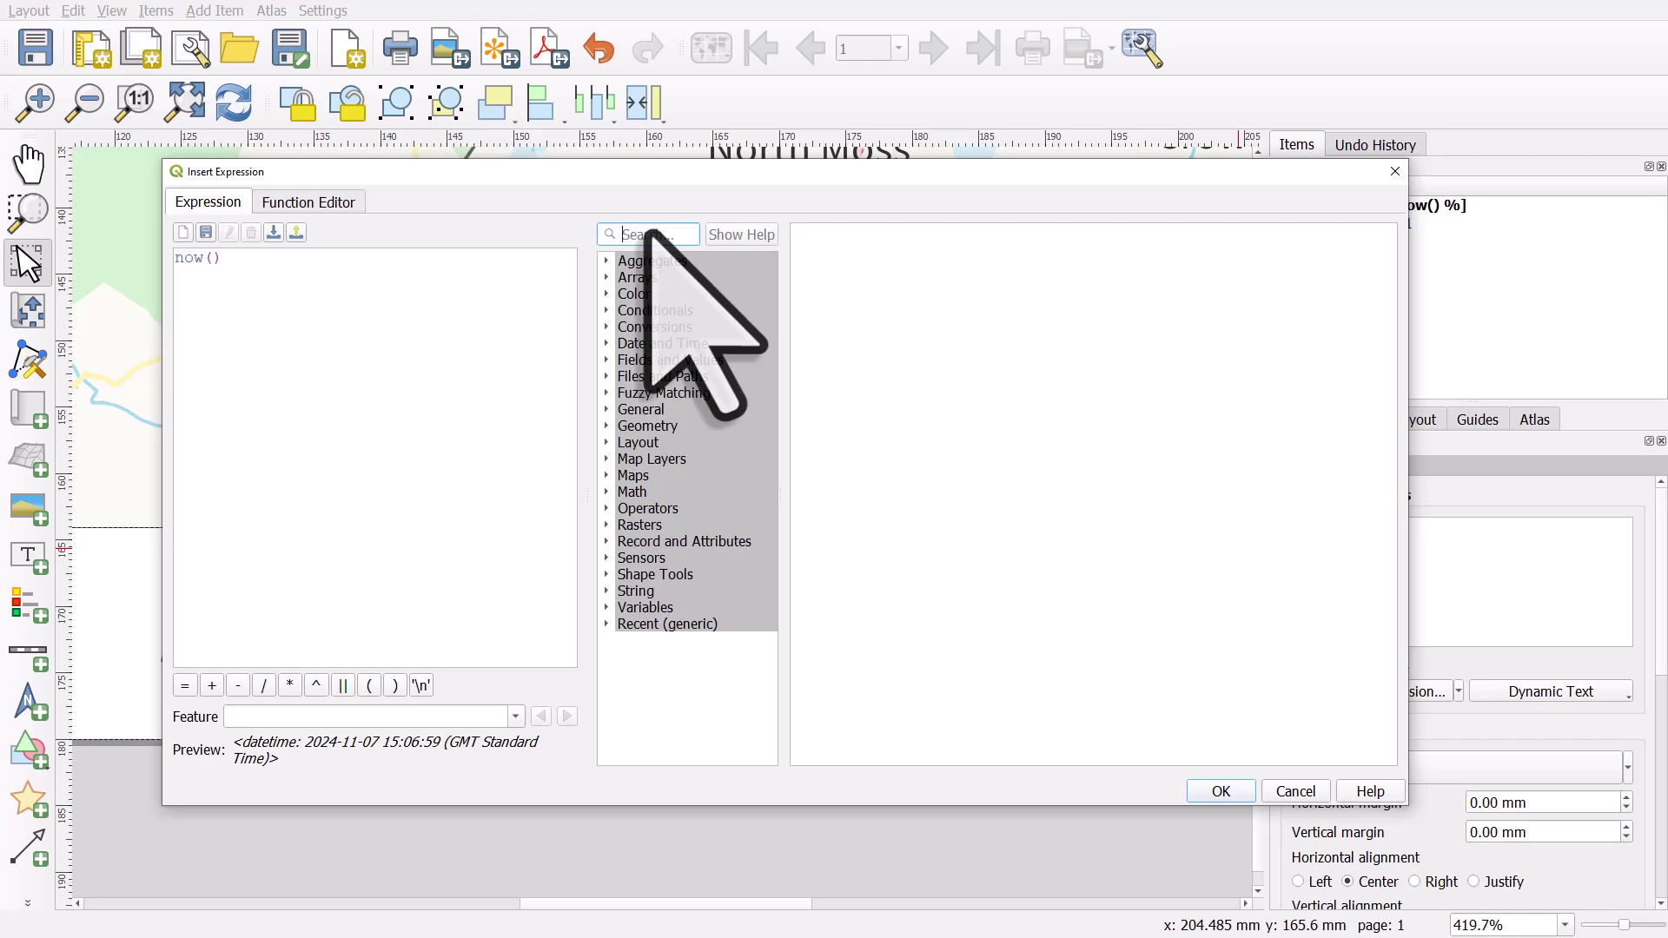
text(format)
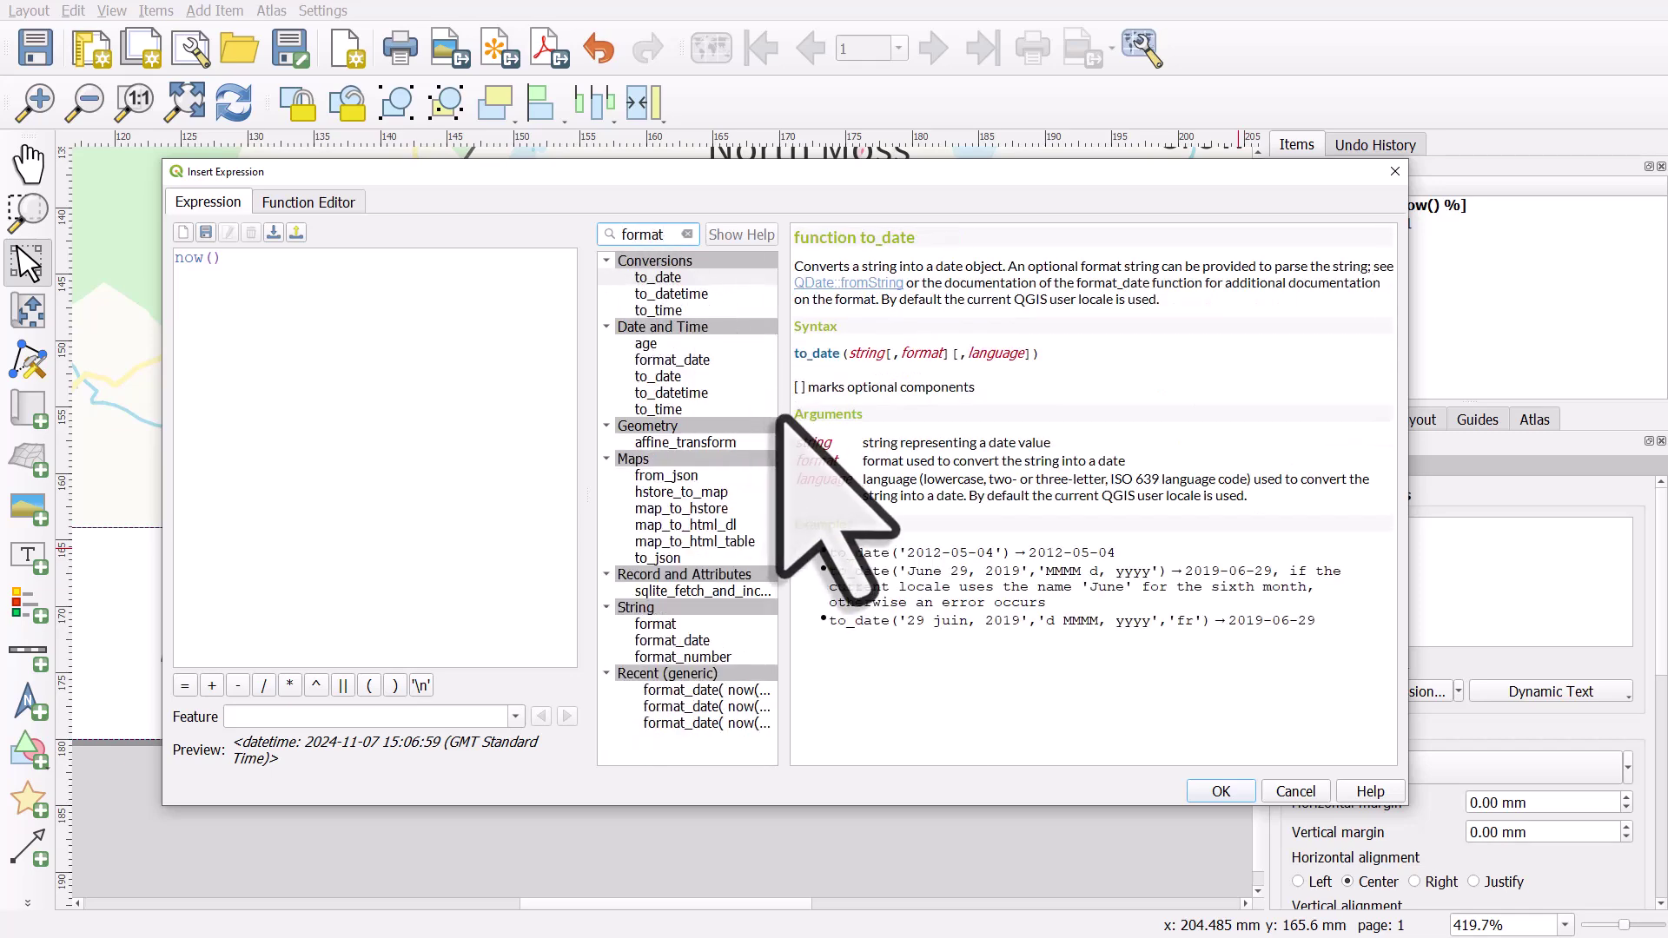
drag(780, 417, 947, 416)
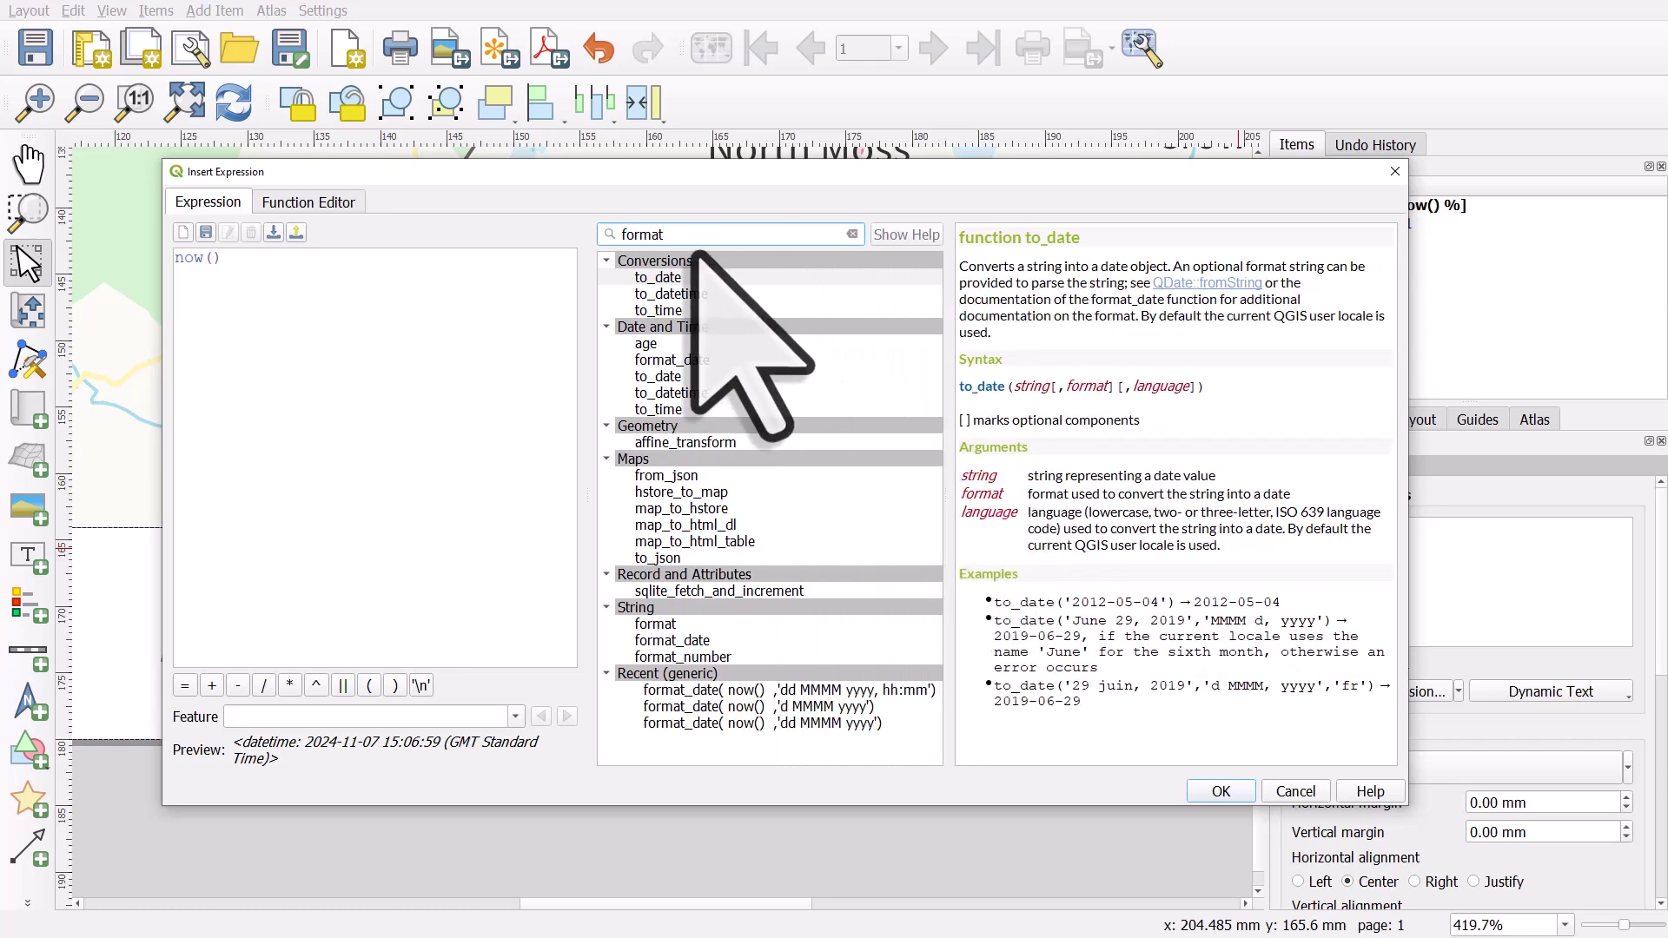
text(_date)
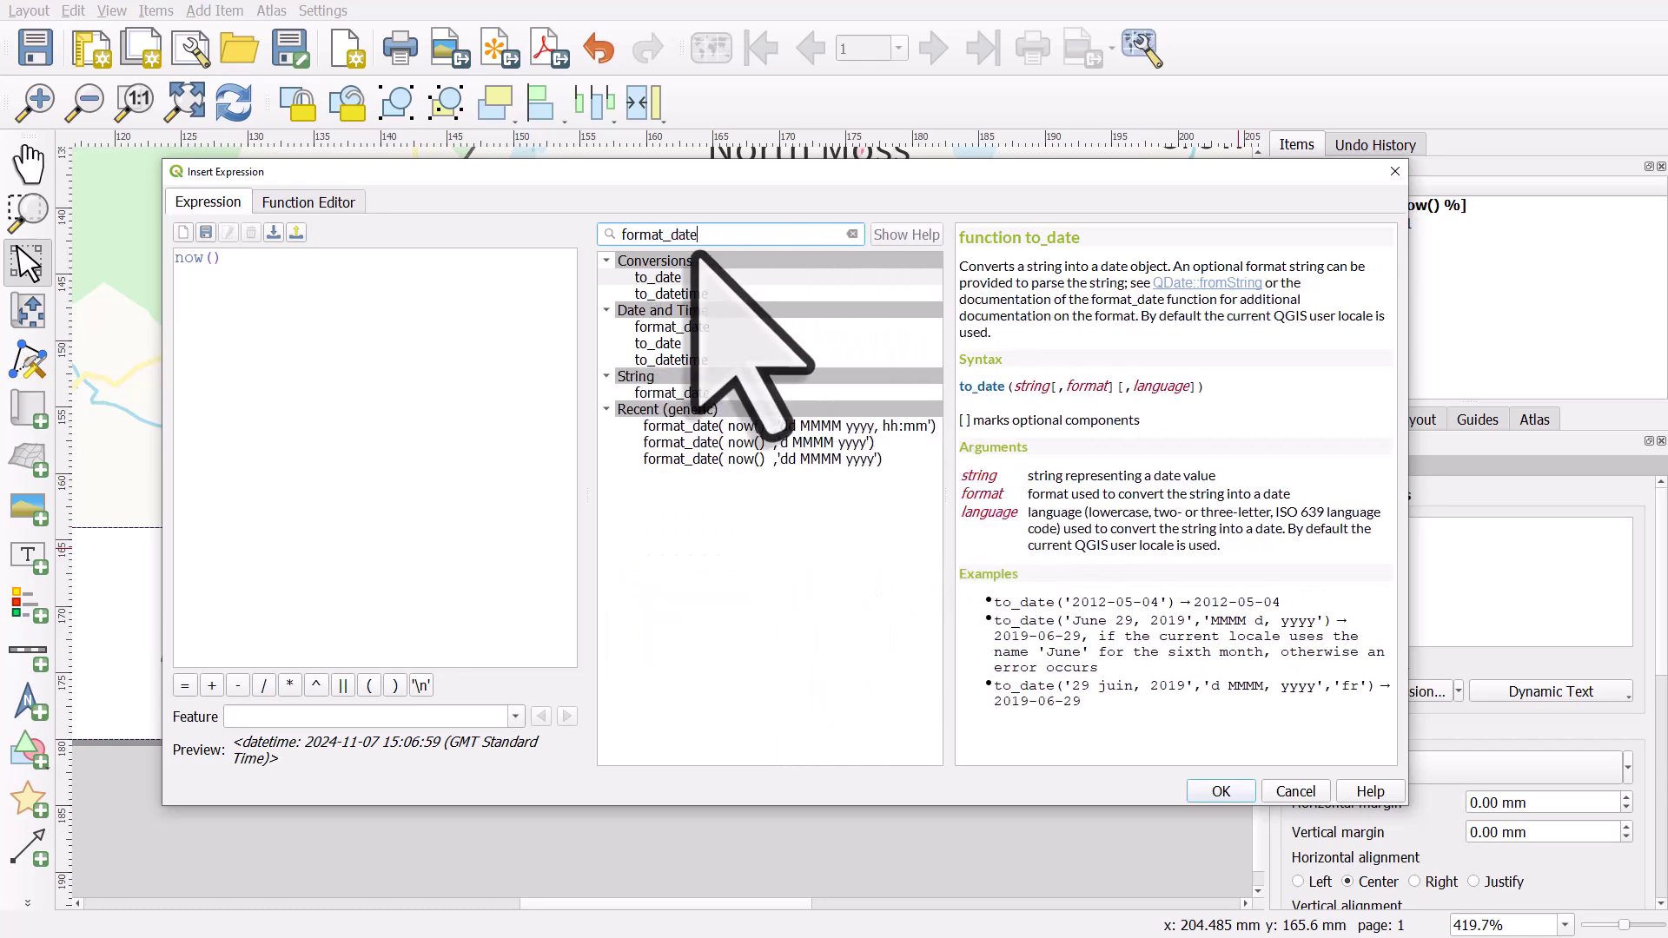
click(686, 327)
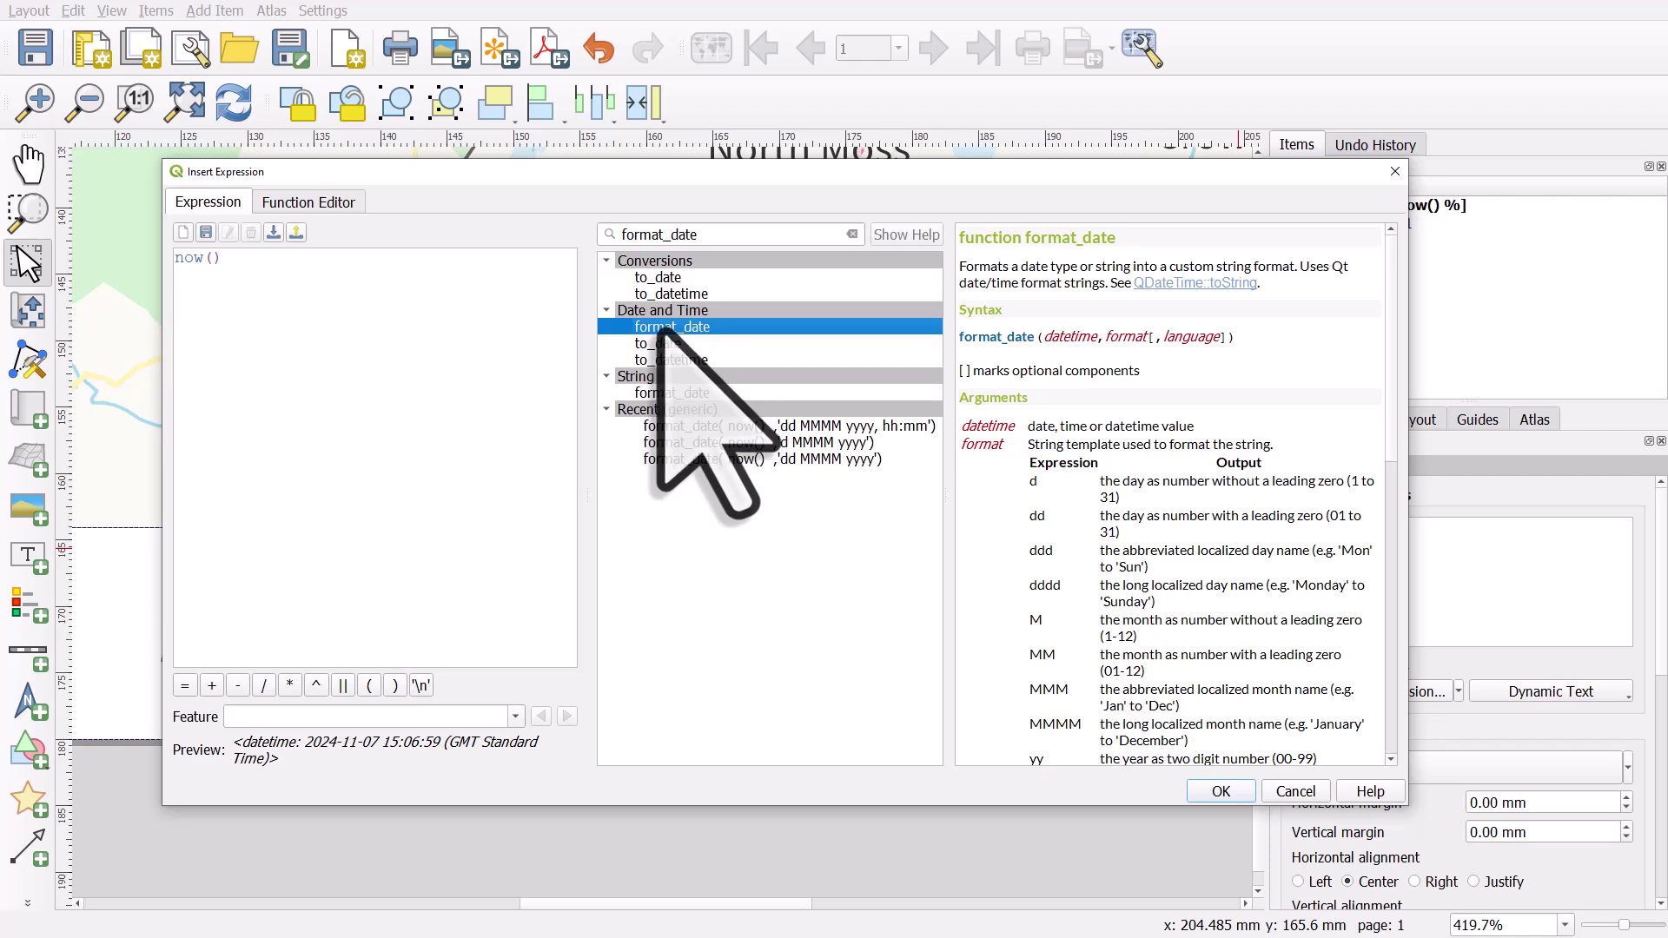
click(173, 260)
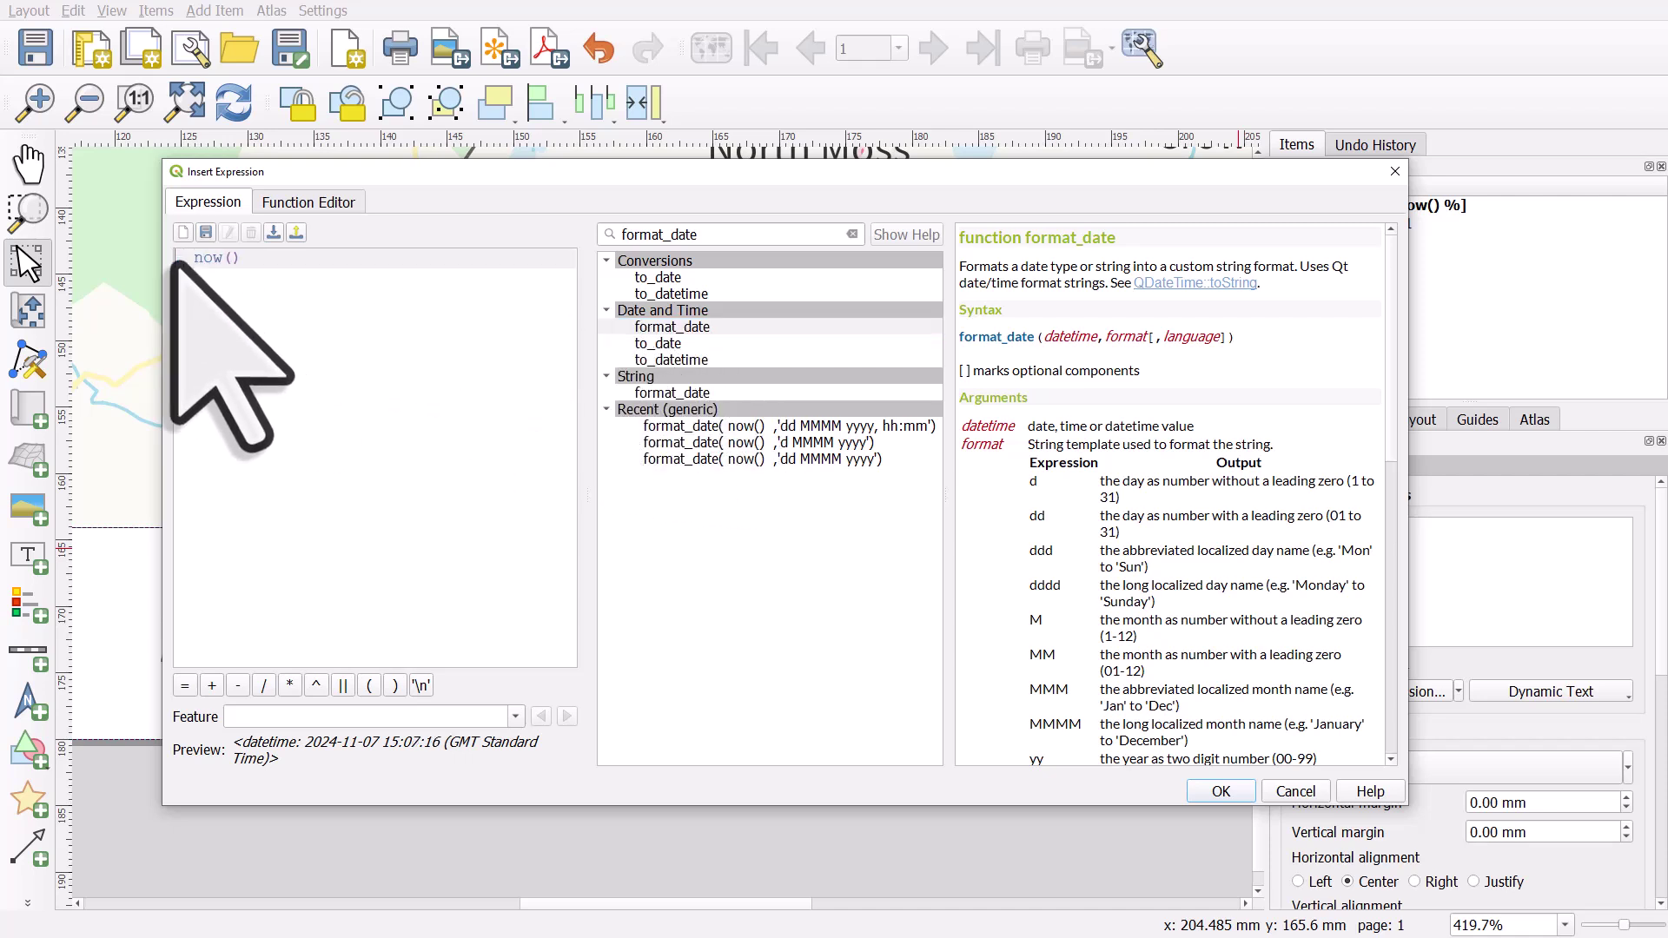
double_click(726, 328)
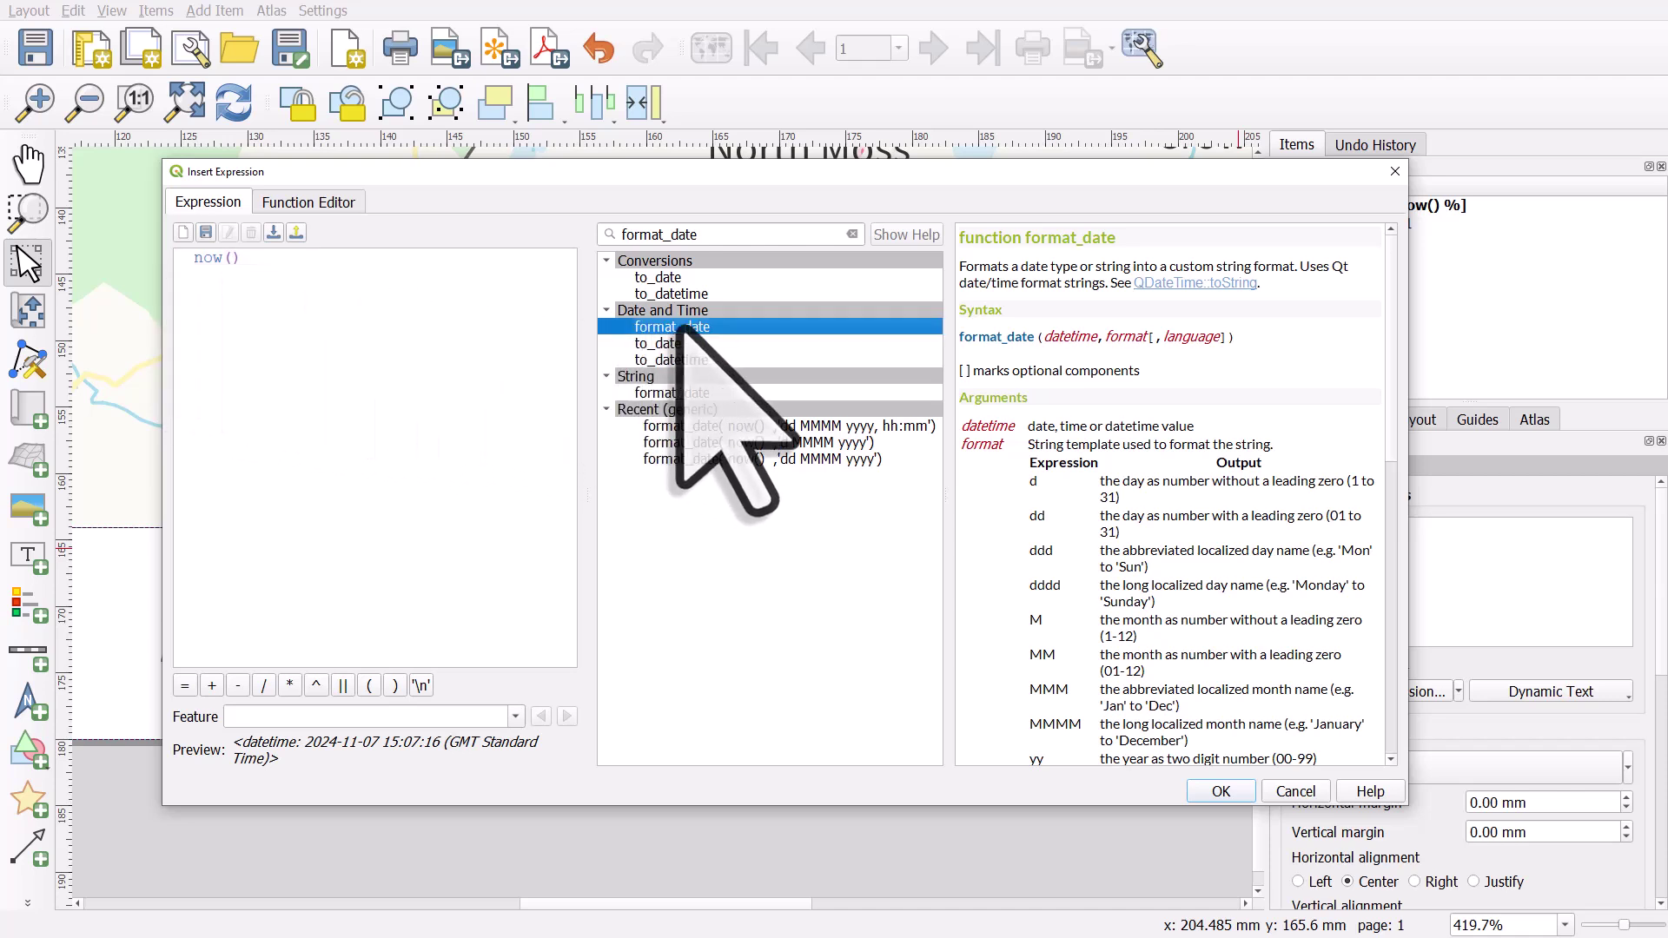
click(470, 274)
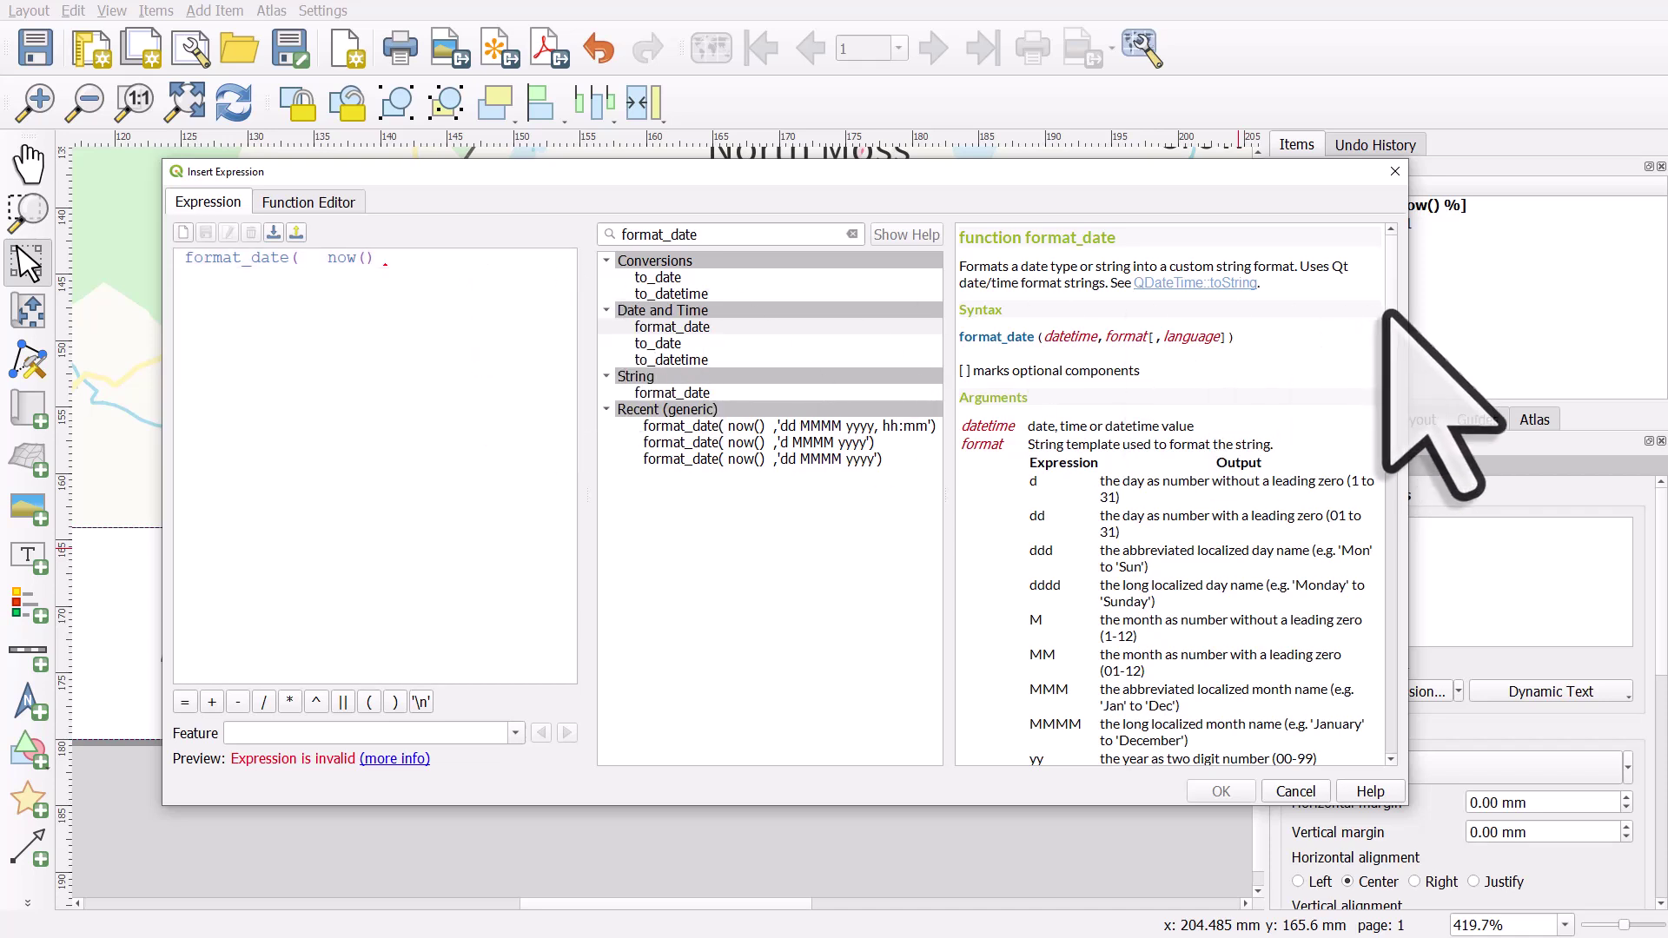
scroll(1377, 417, down, 8)
scroll(1371, 500, down, 6)
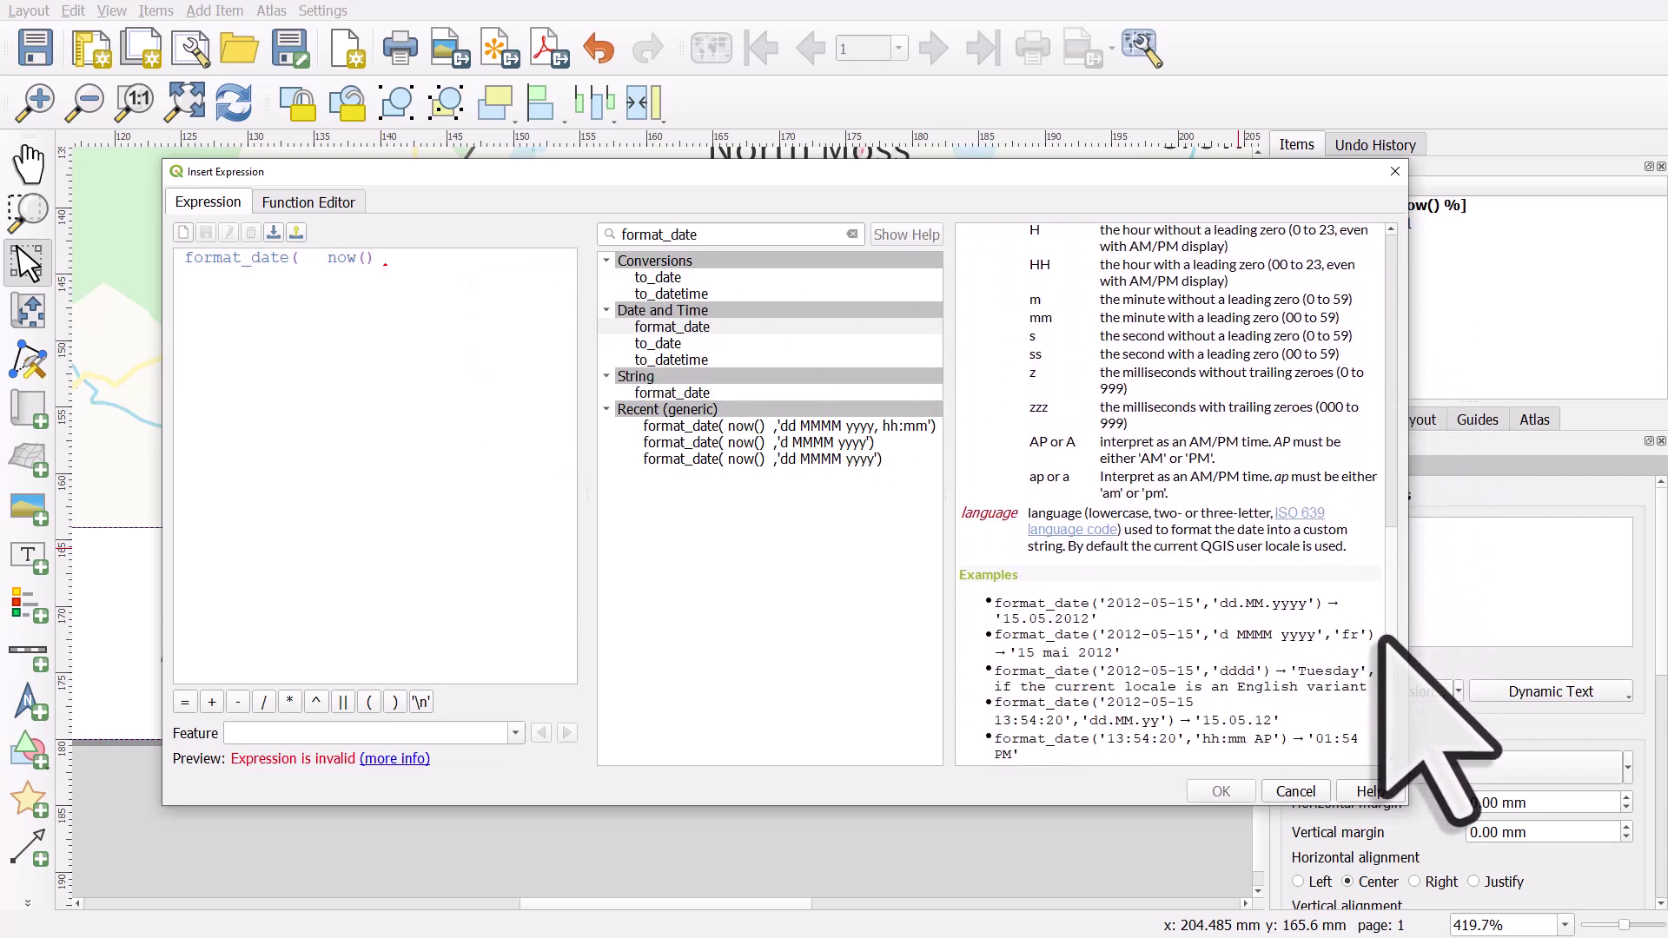
scroll(1383, 522, up, 15)
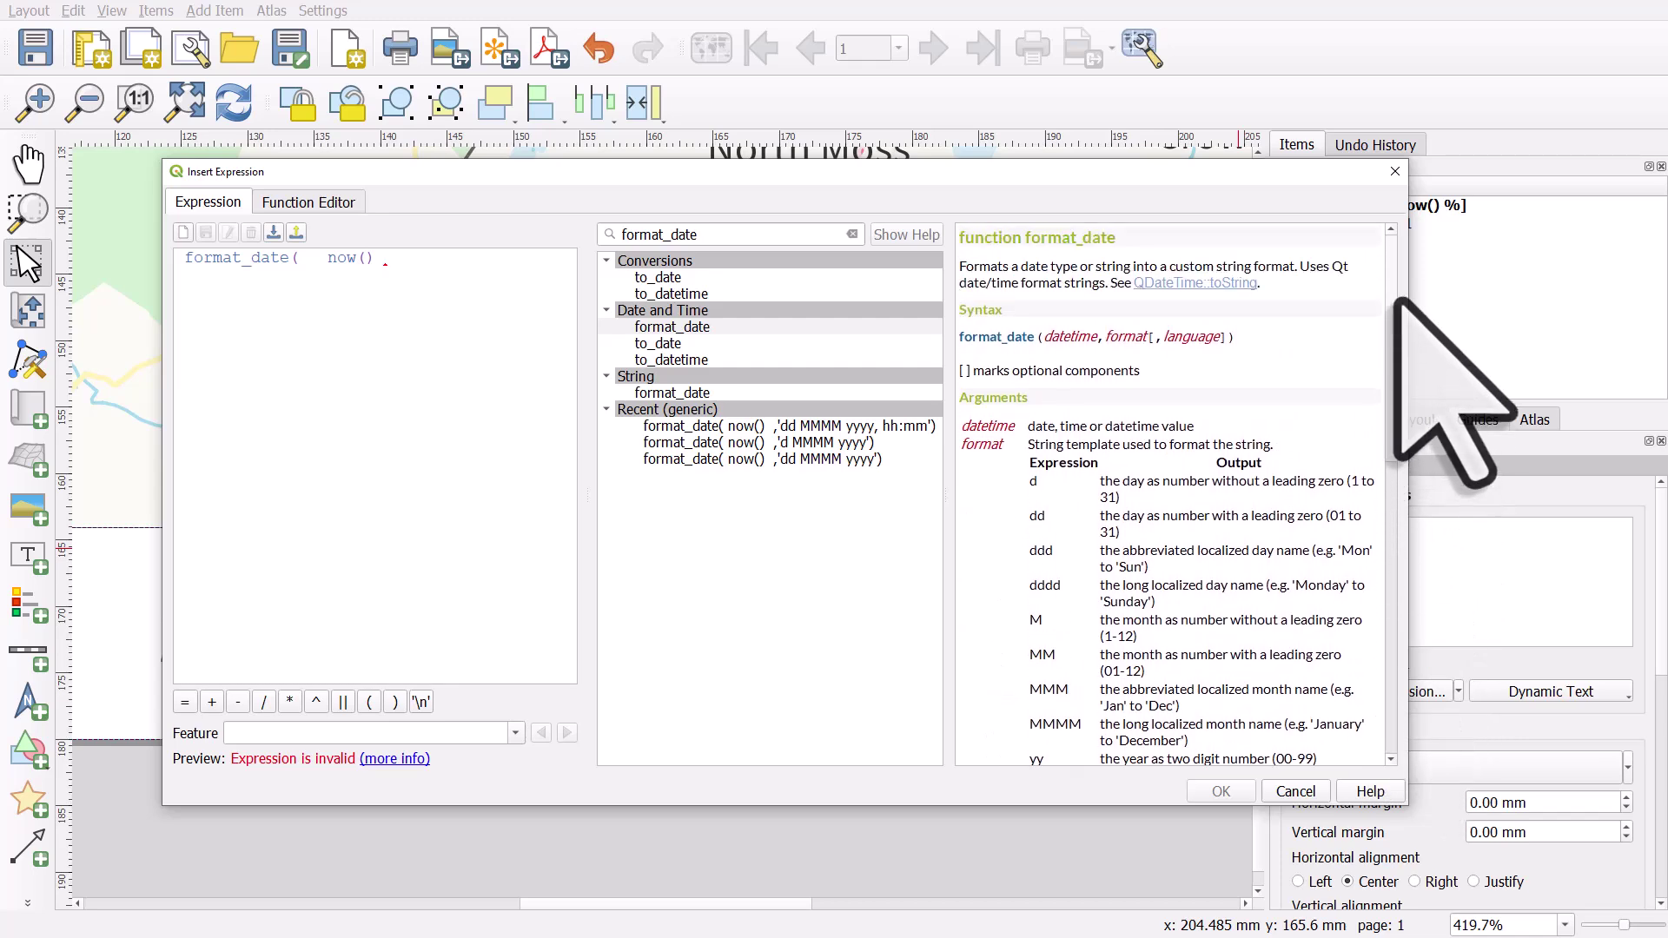
click(458, 266)
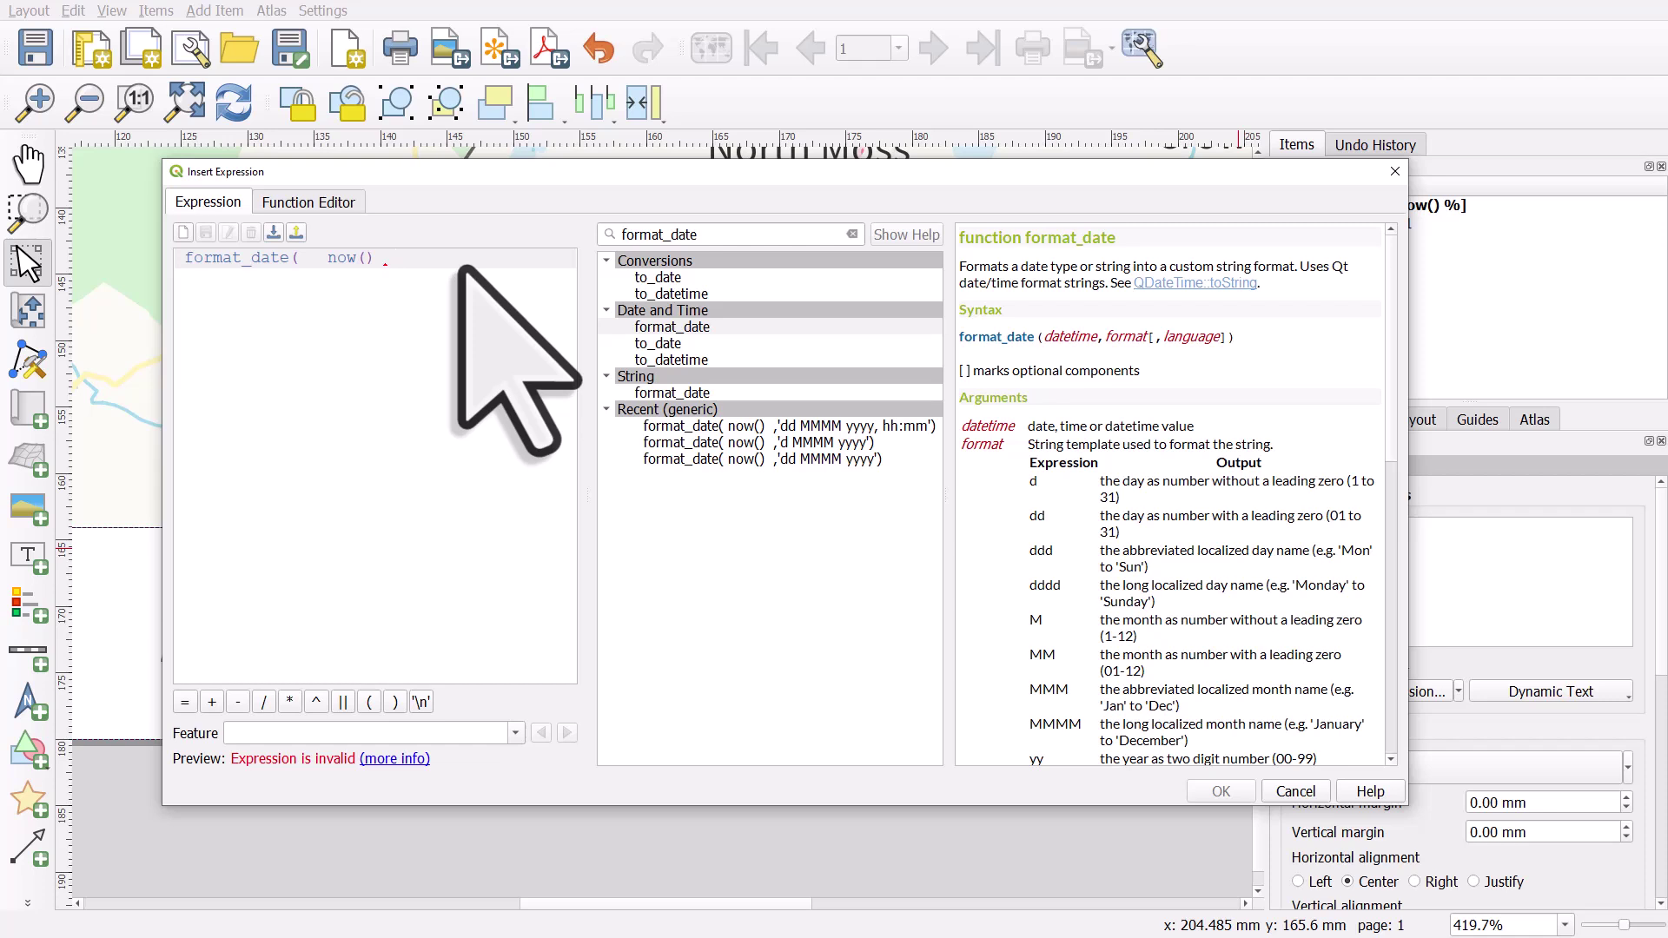
Step: Wrap now() in format_date with 'dd.MM.yyyy' and apply it, showing 07.11.2024
text(,)
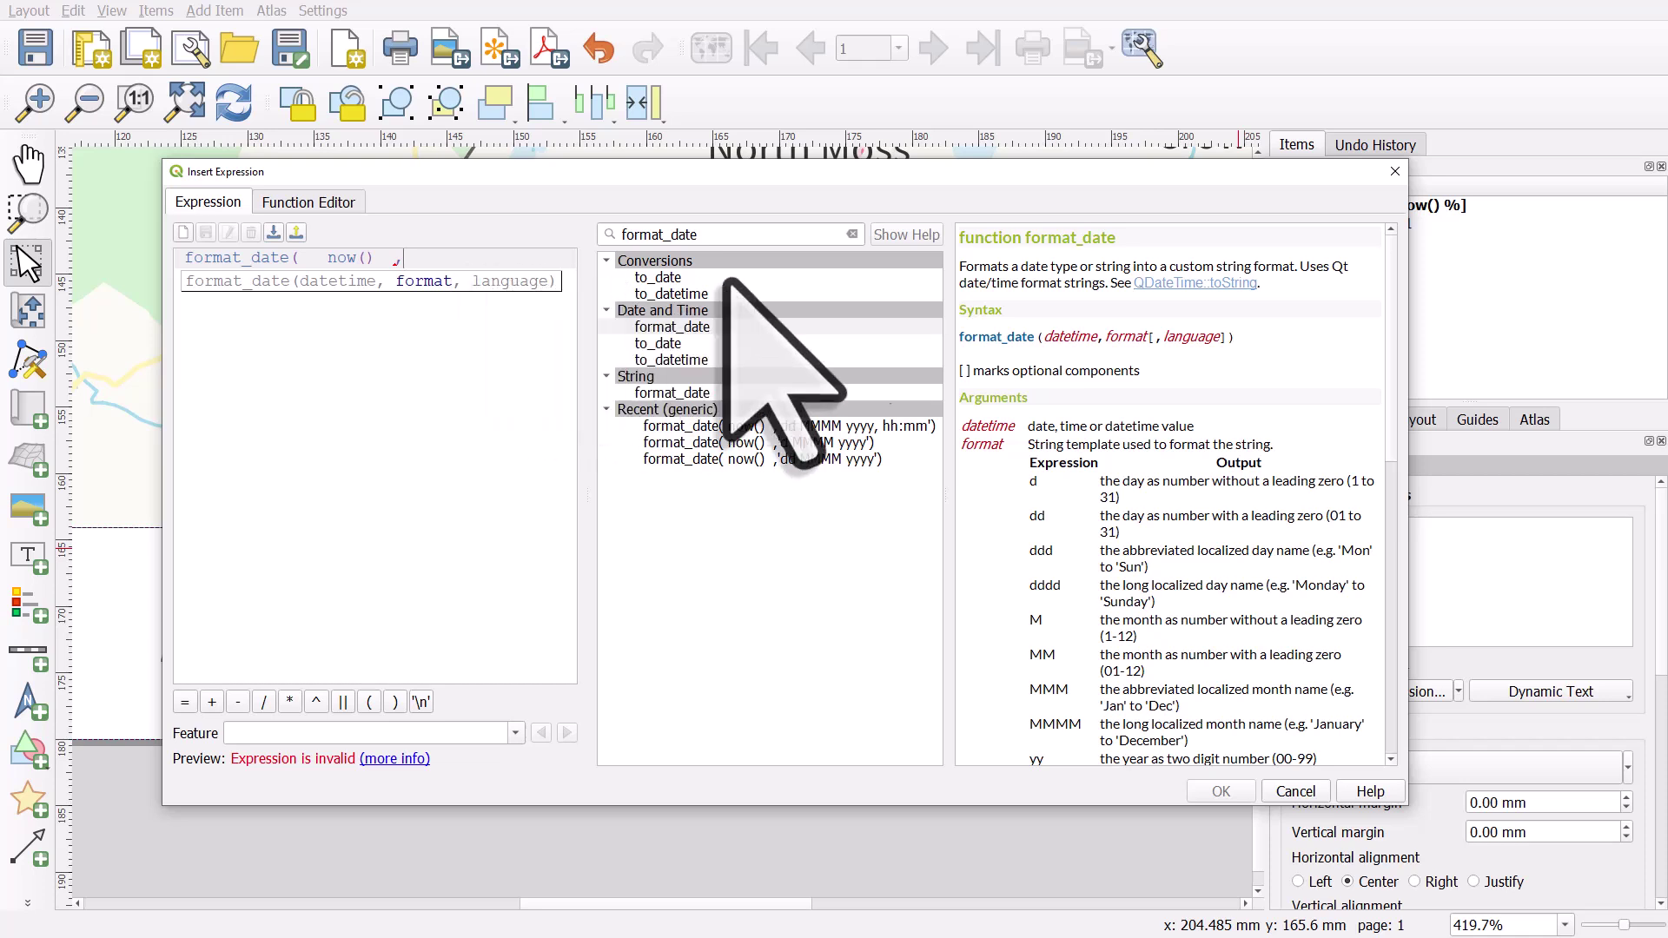
scroll(1386, 330, down, 8)
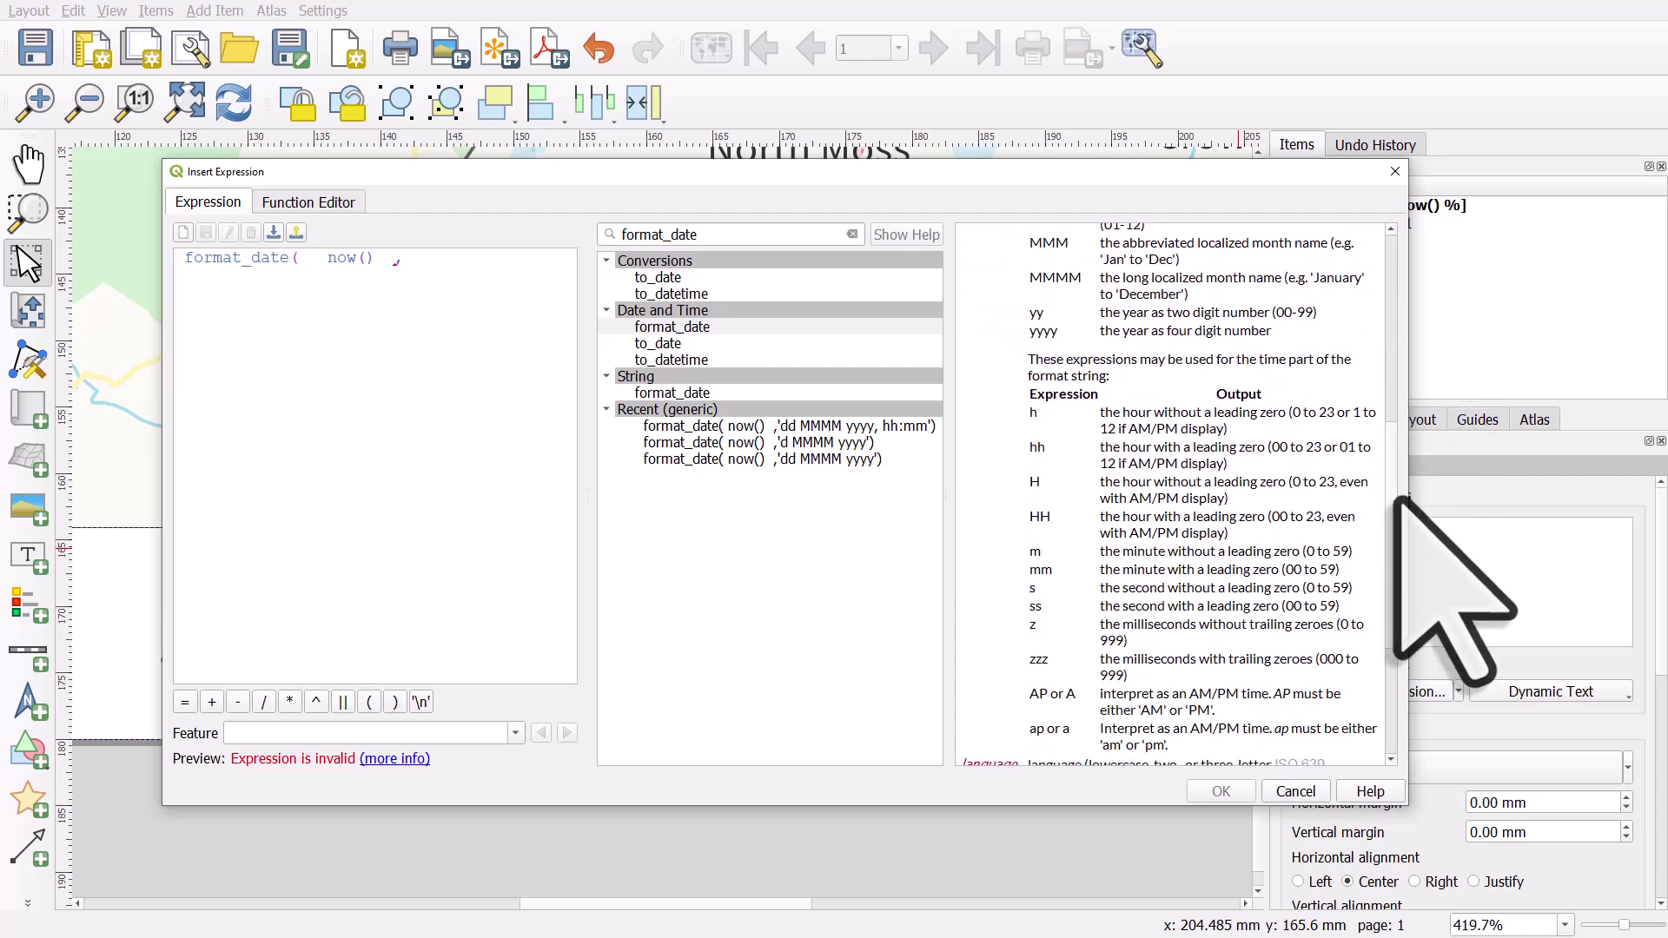
scroll(1390, 600, down, 5)
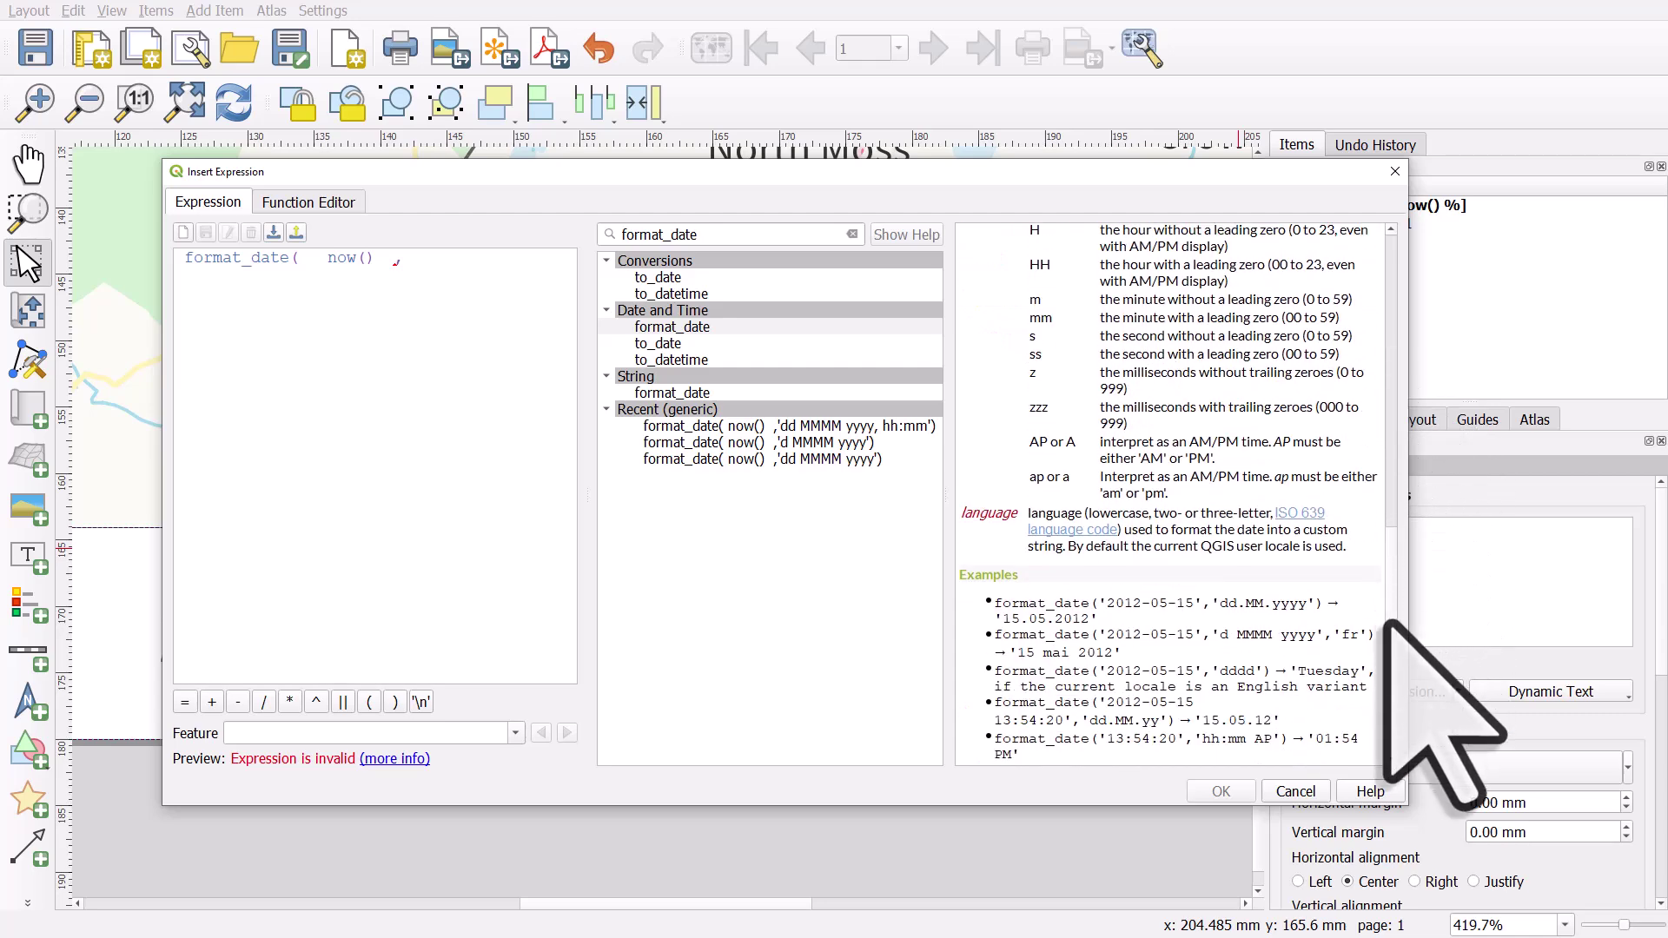
drag(996, 606, 1102, 622)
click(1102, 622)
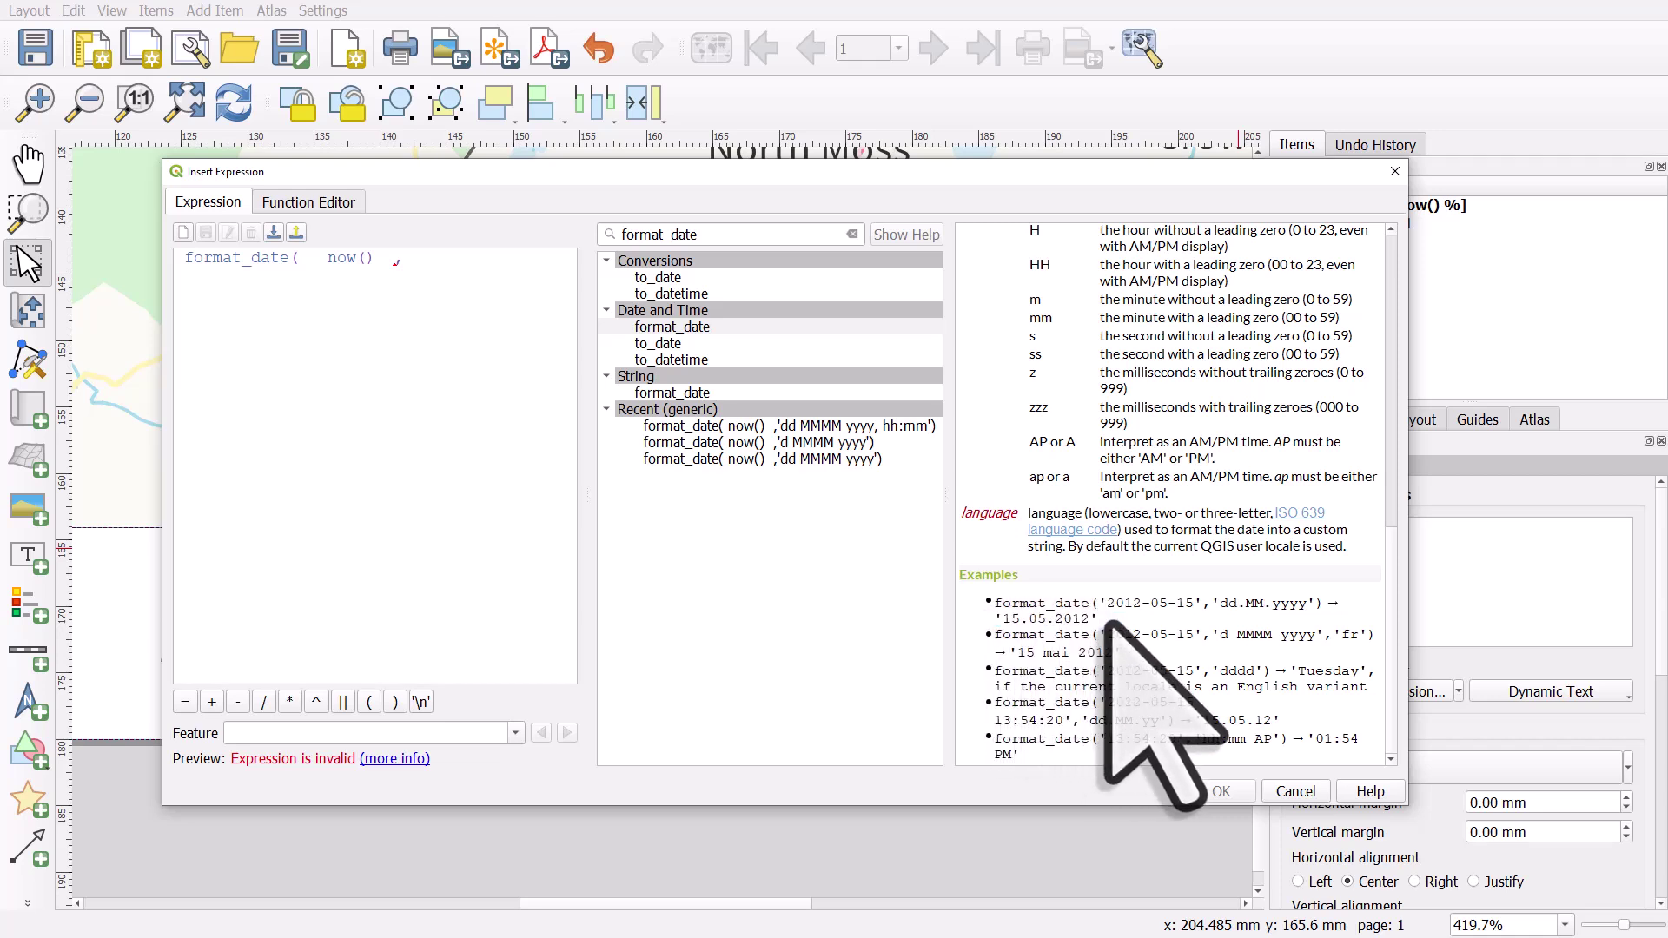
click(484, 265)
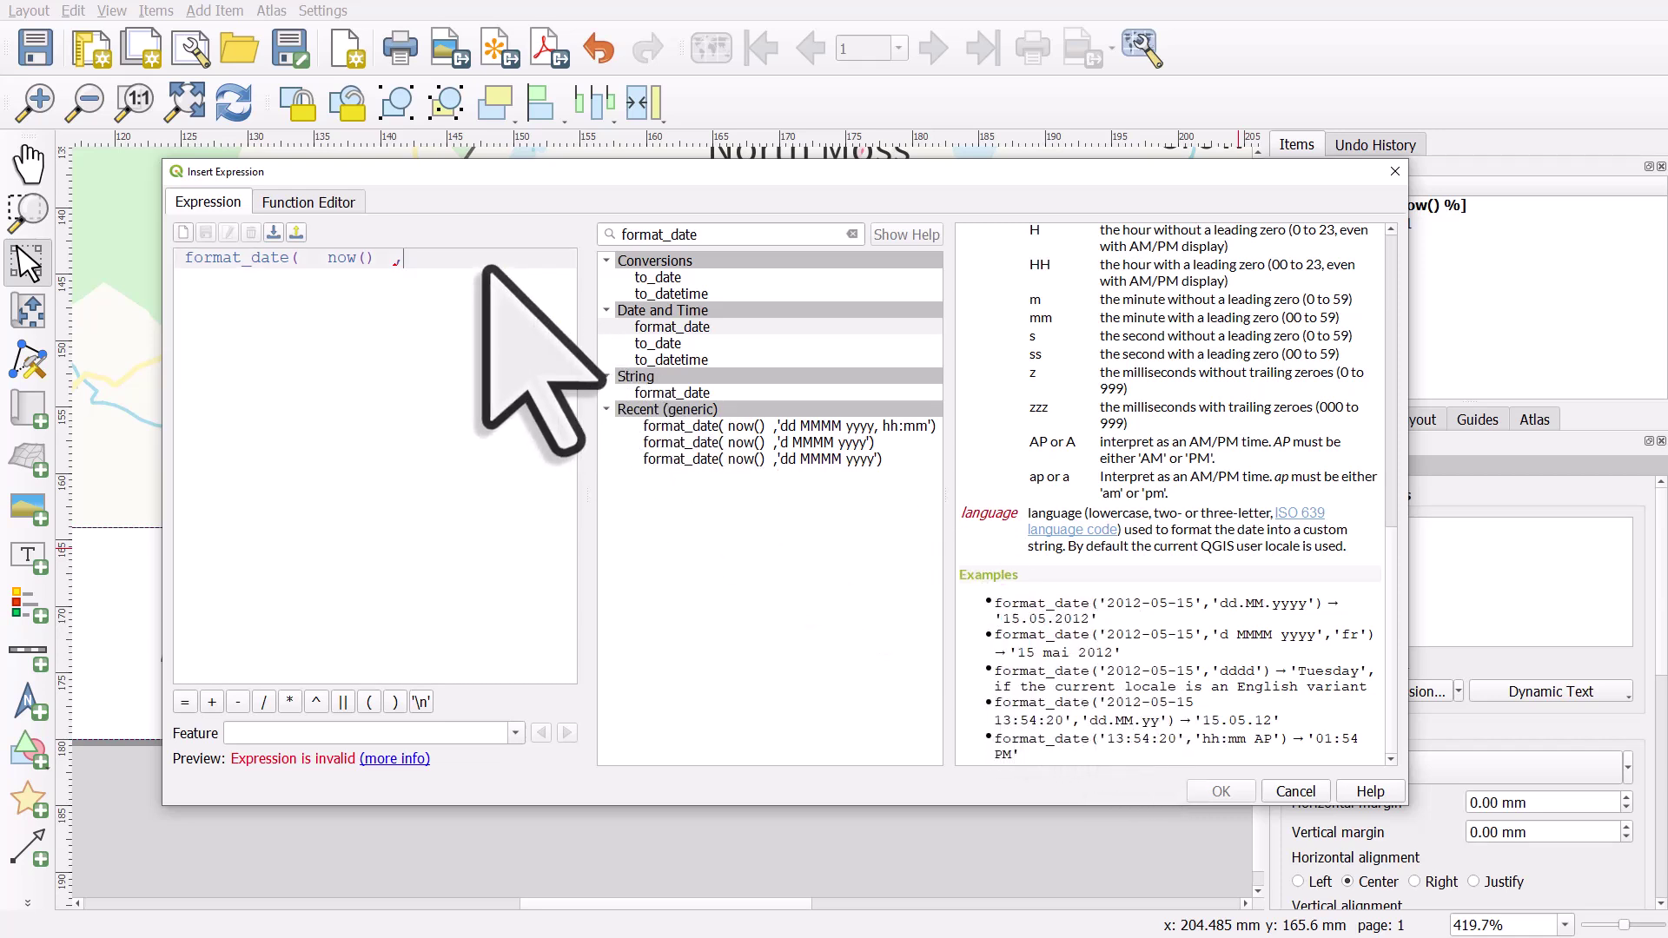
text(,'dd.MM.yyyy'))
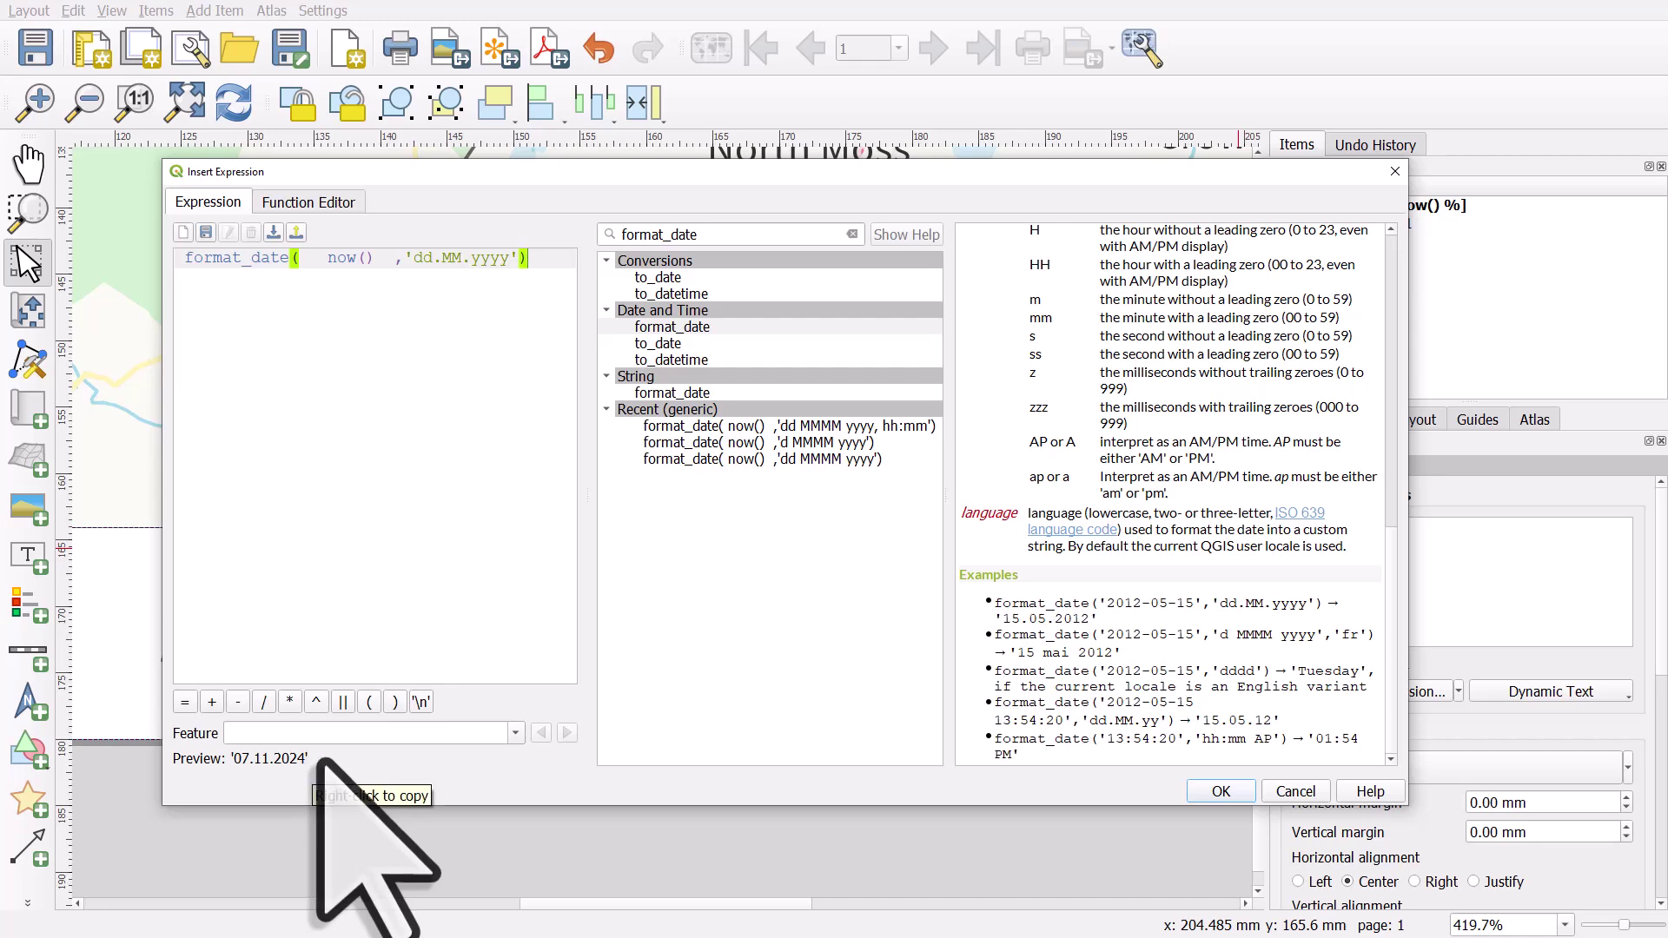
click(1217, 790)
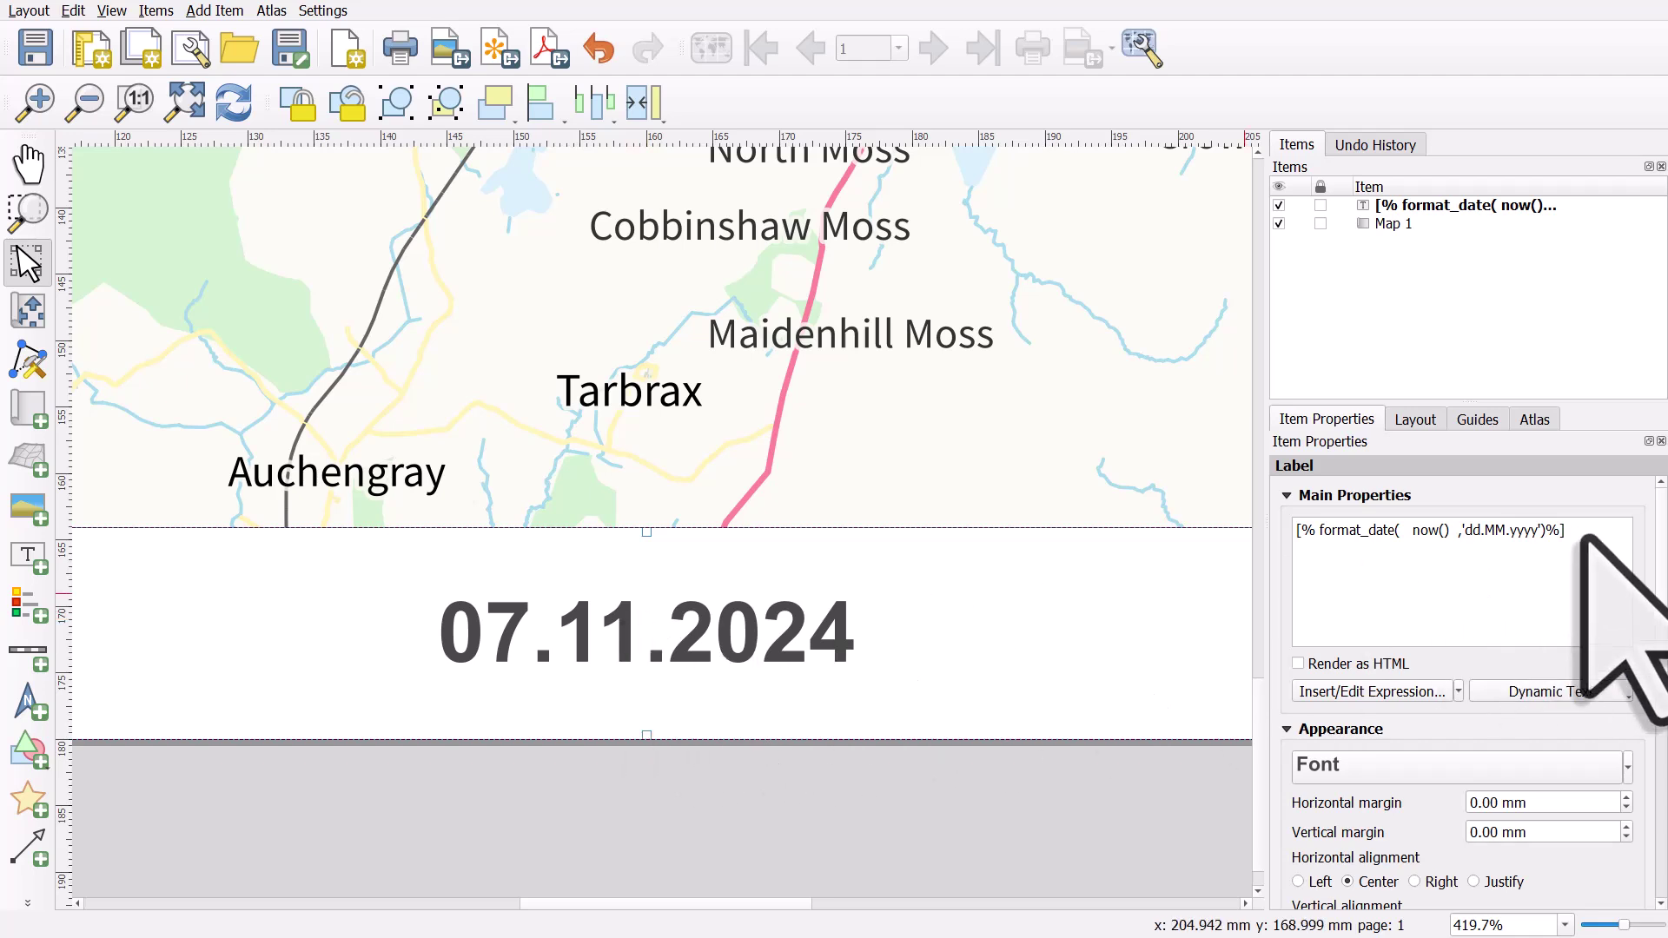
Step: Reopen the label expression and remove the dots from the 'dd.MM.yyyy' format
drag(1581, 534, 1278, 551)
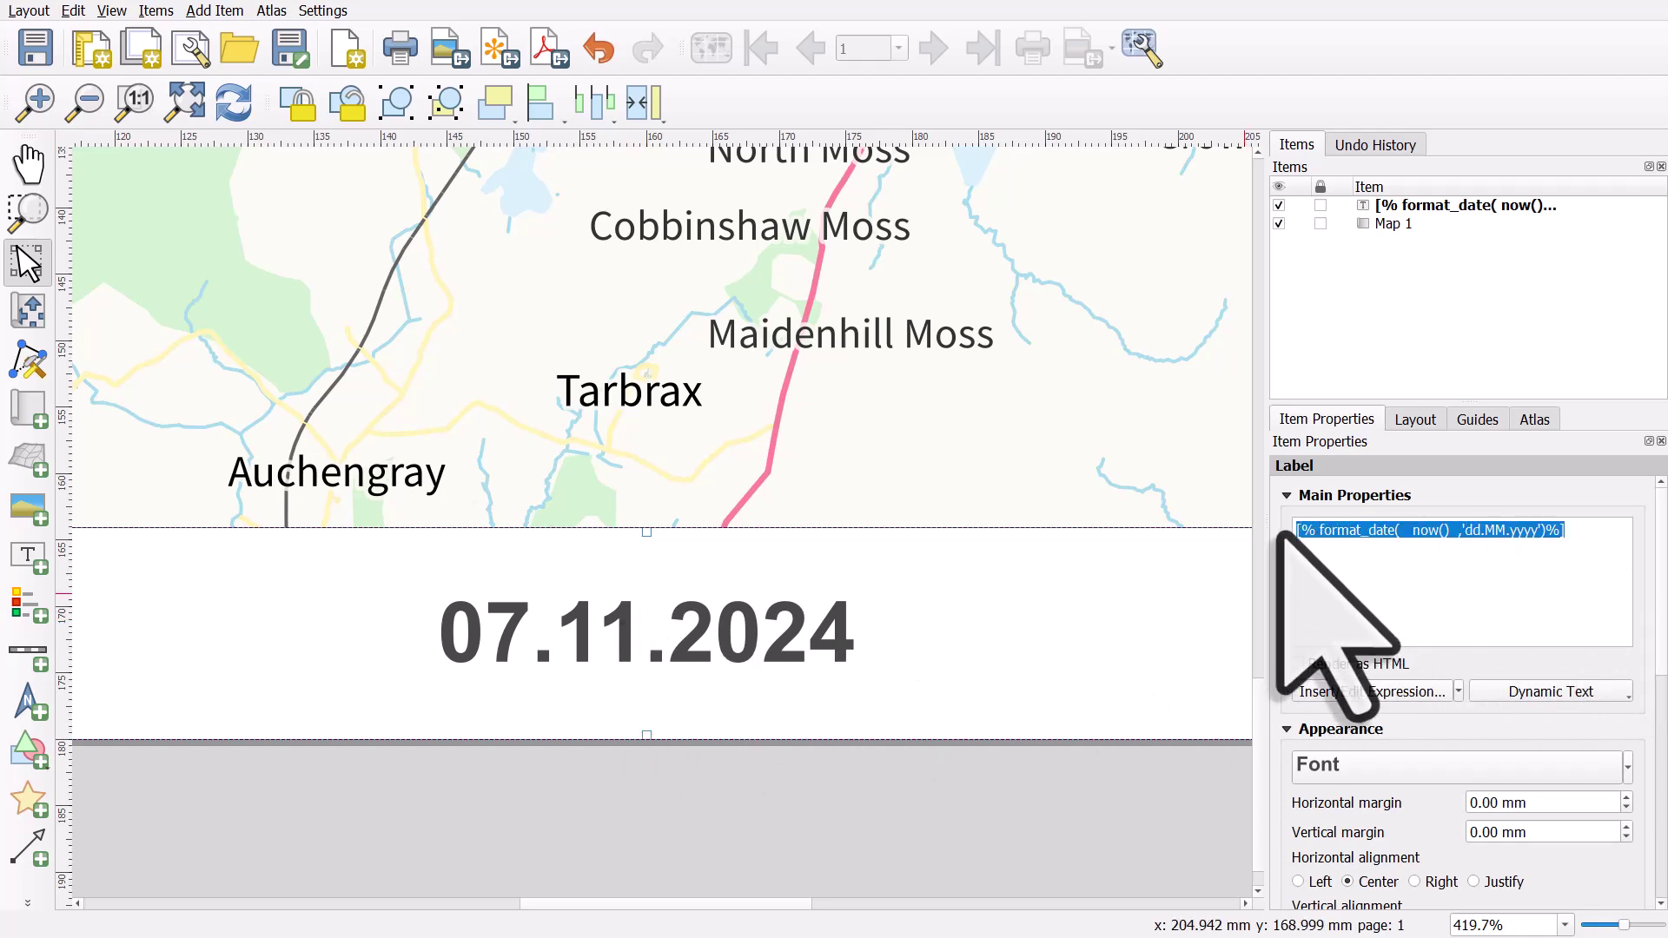
click(1346, 692)
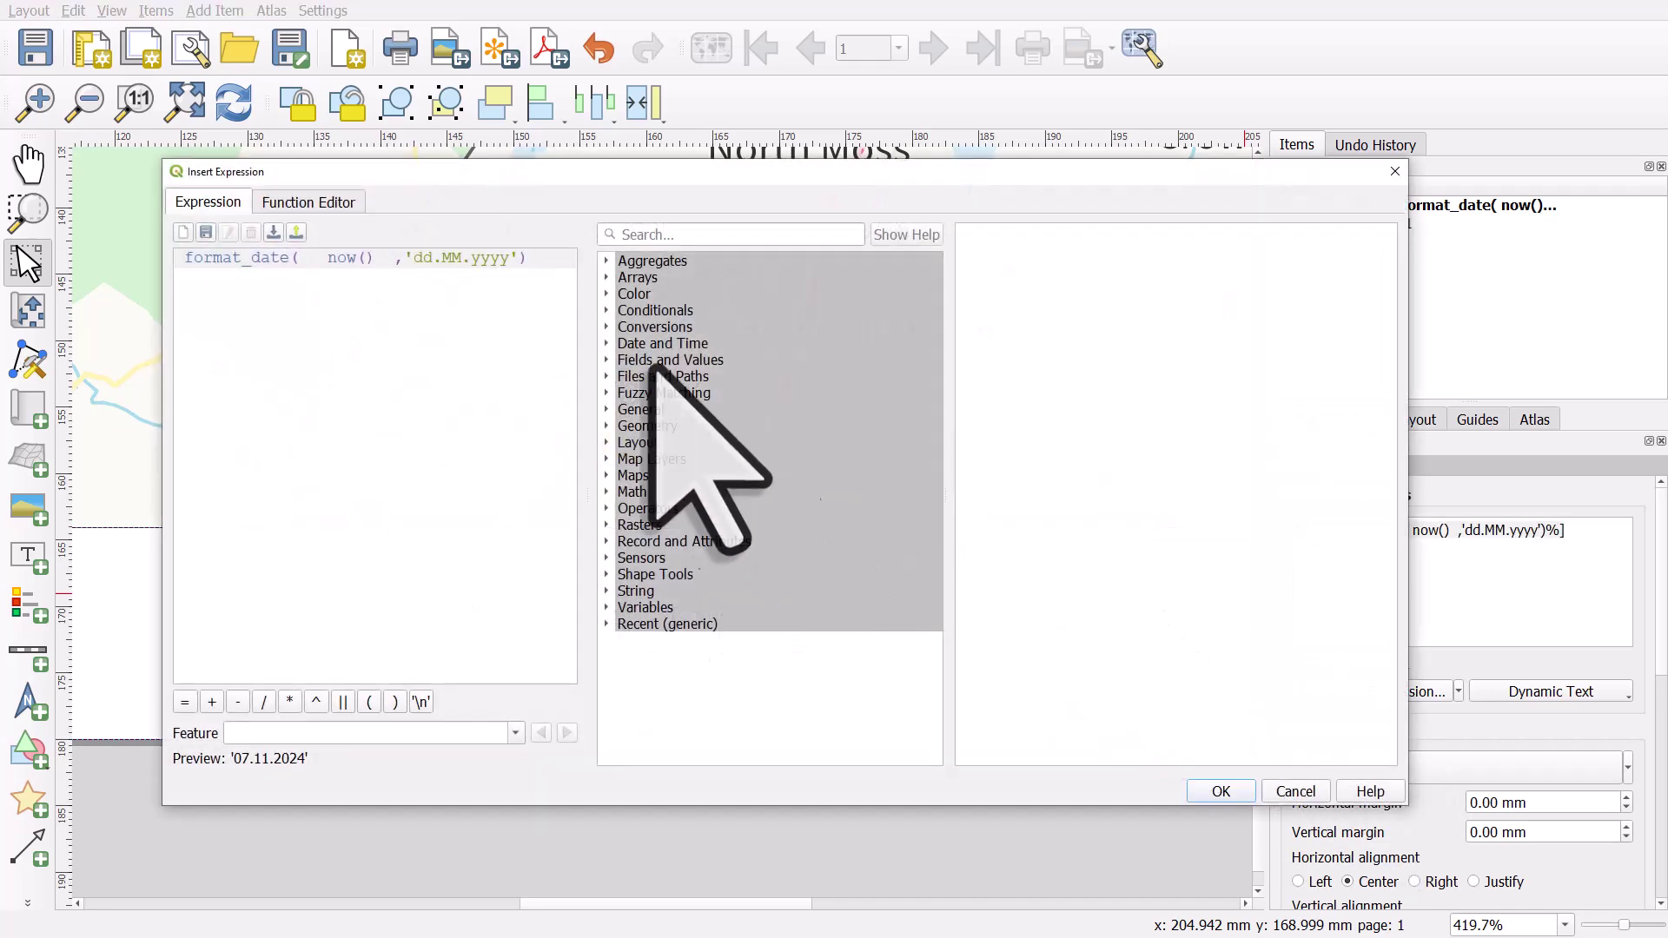
click(441, 259)
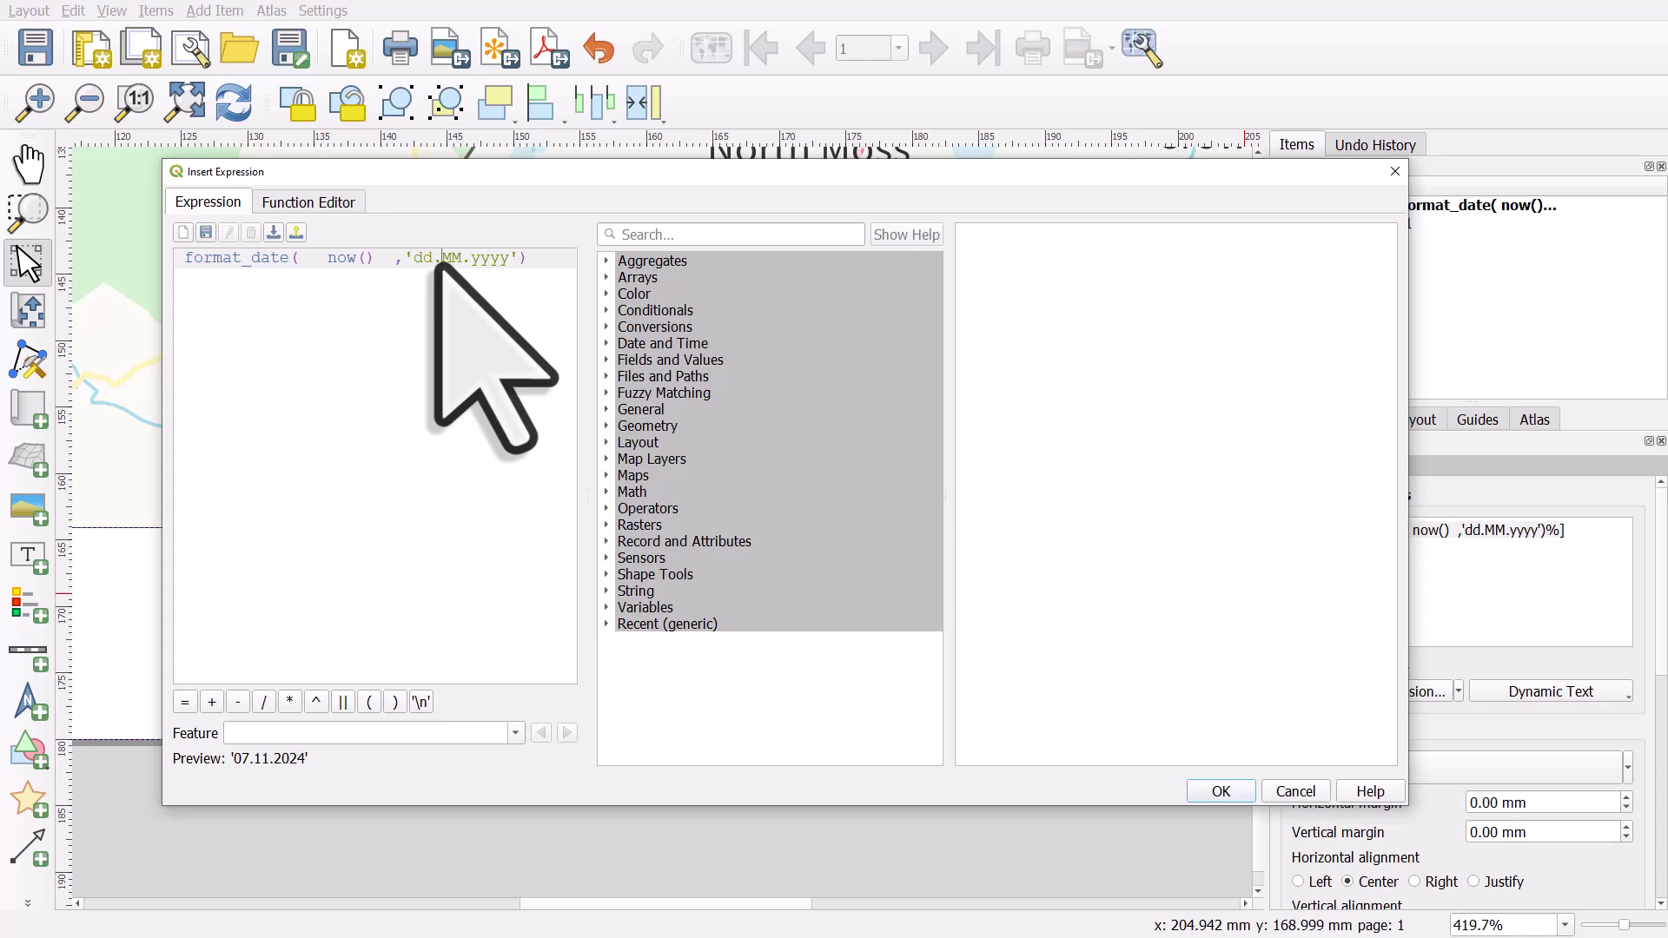
key(BackSpace)
click(458, 259)
key(BackSpace)
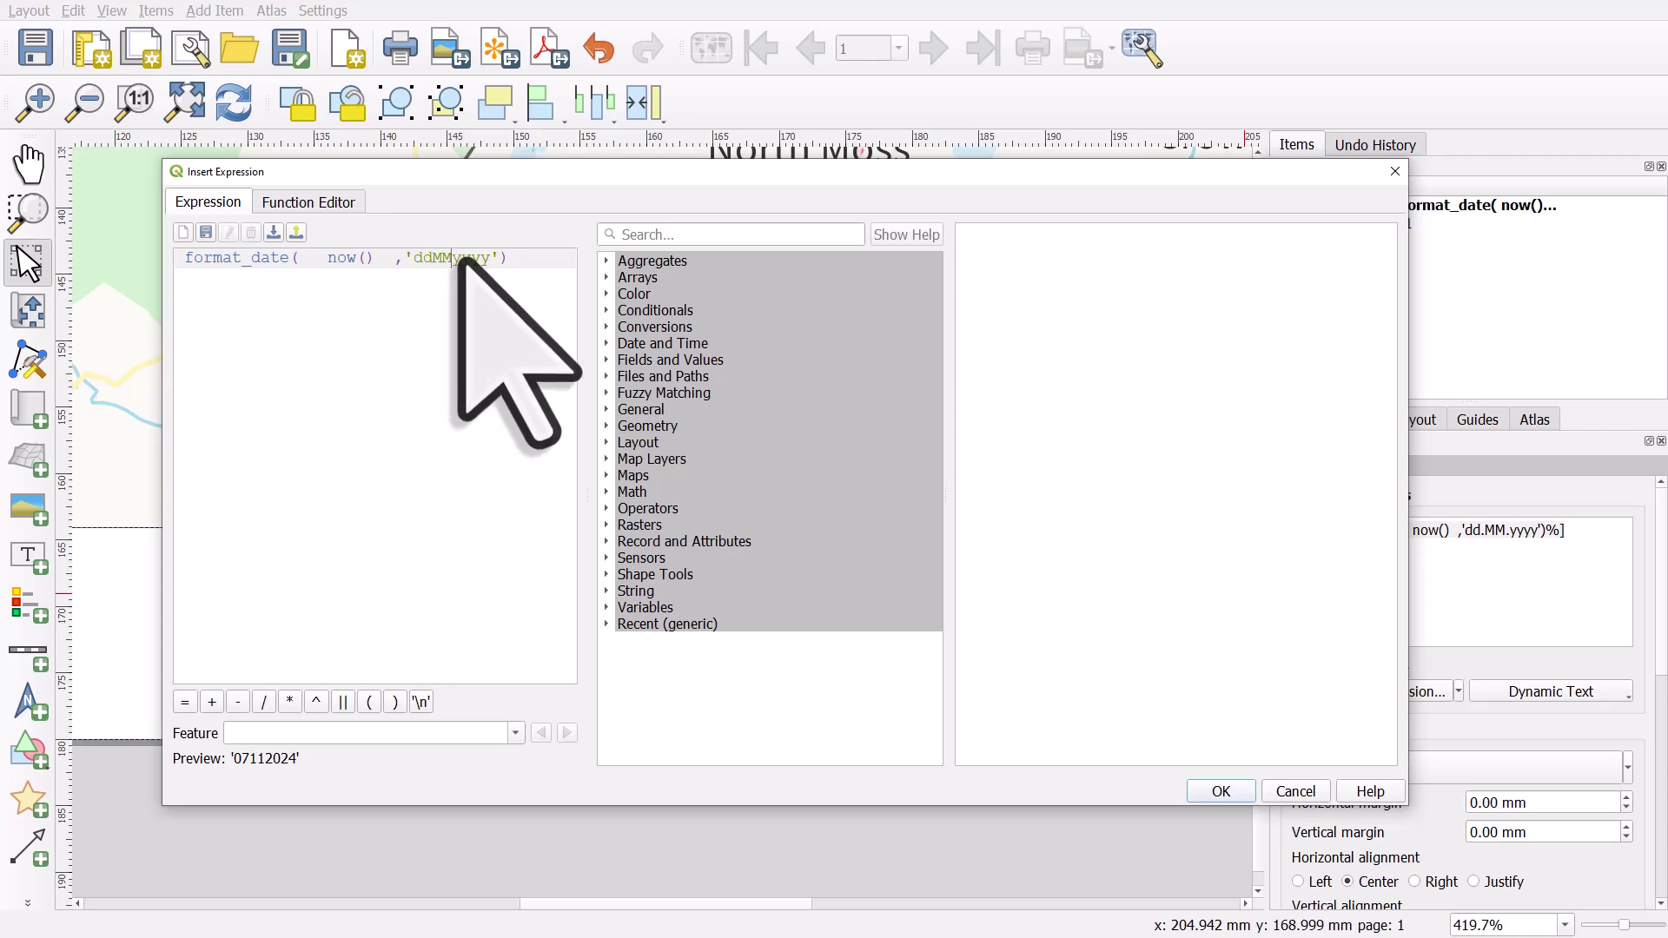
Step: Separate dd, MM and yyyy with spaces so the preview reads 07 11 2024
click(434, 259)
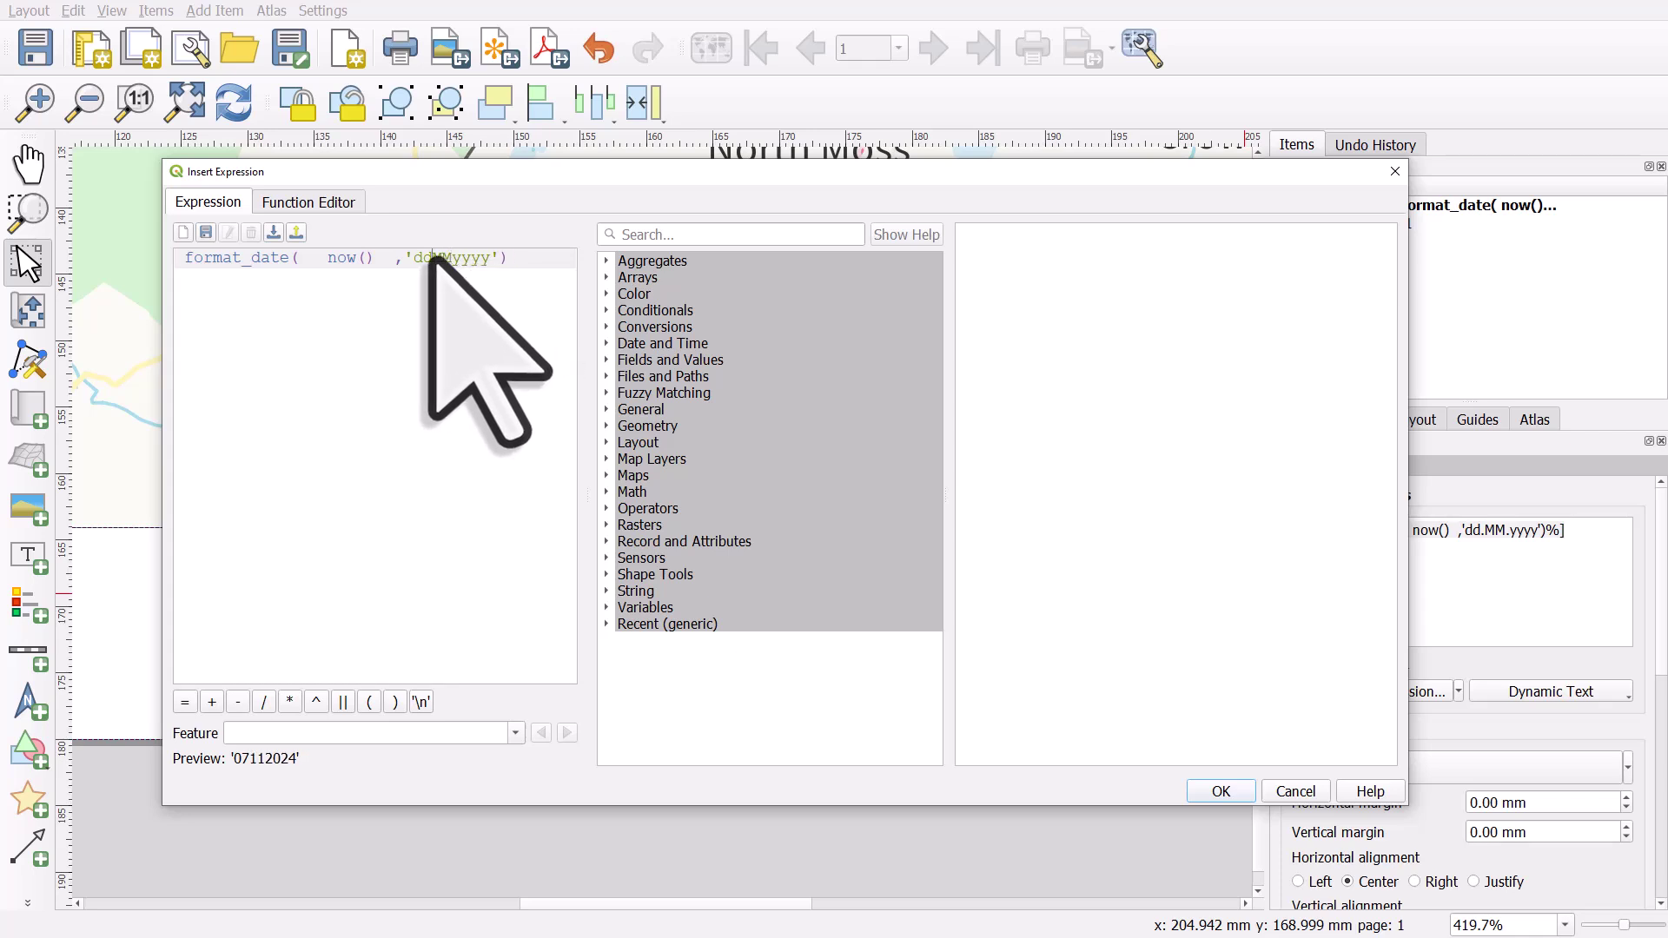
text(-)
click(461, 259)
text(-)
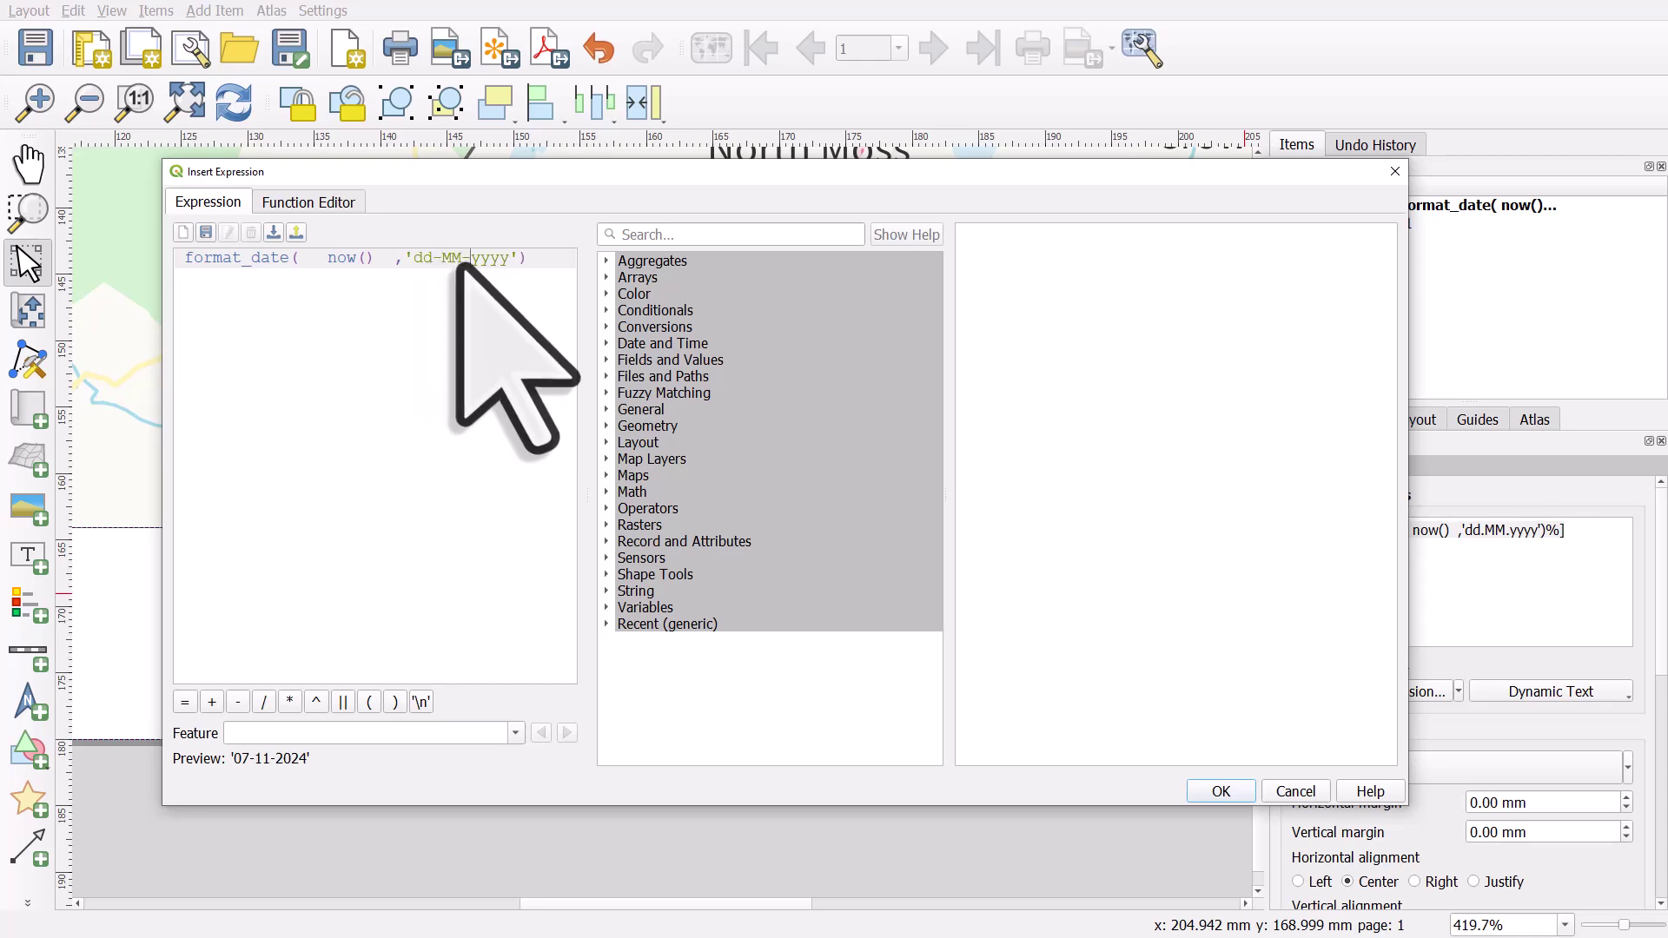
click(441, 259)
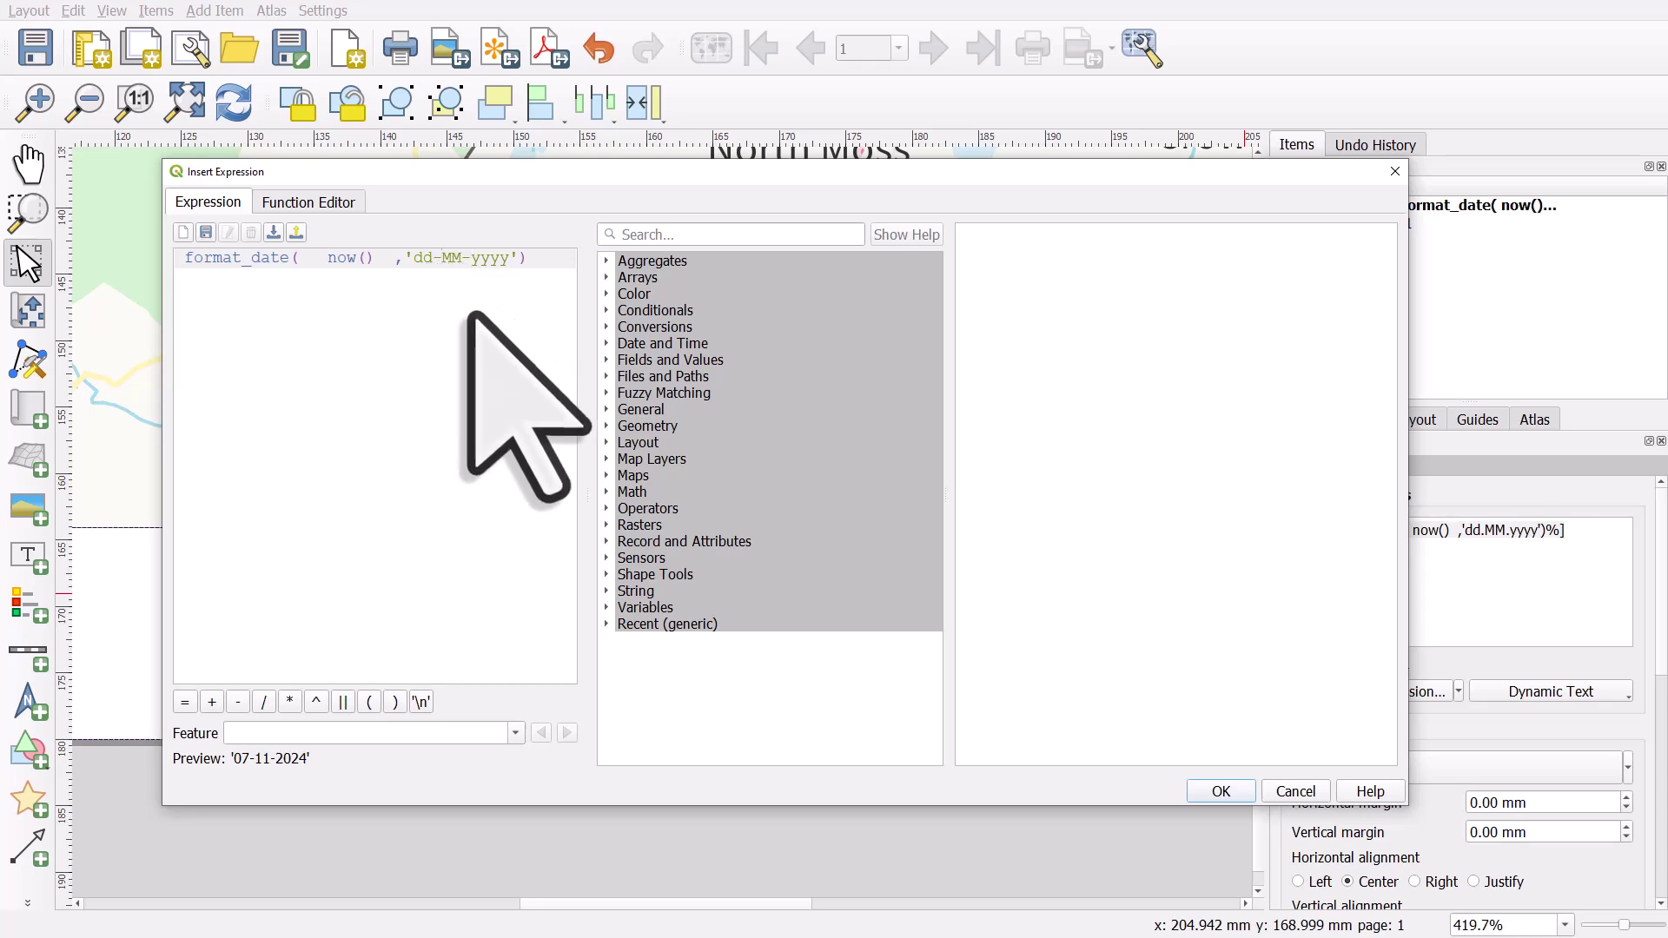
key(BackSpace)
key(Right)
key(Right)
key(Right)
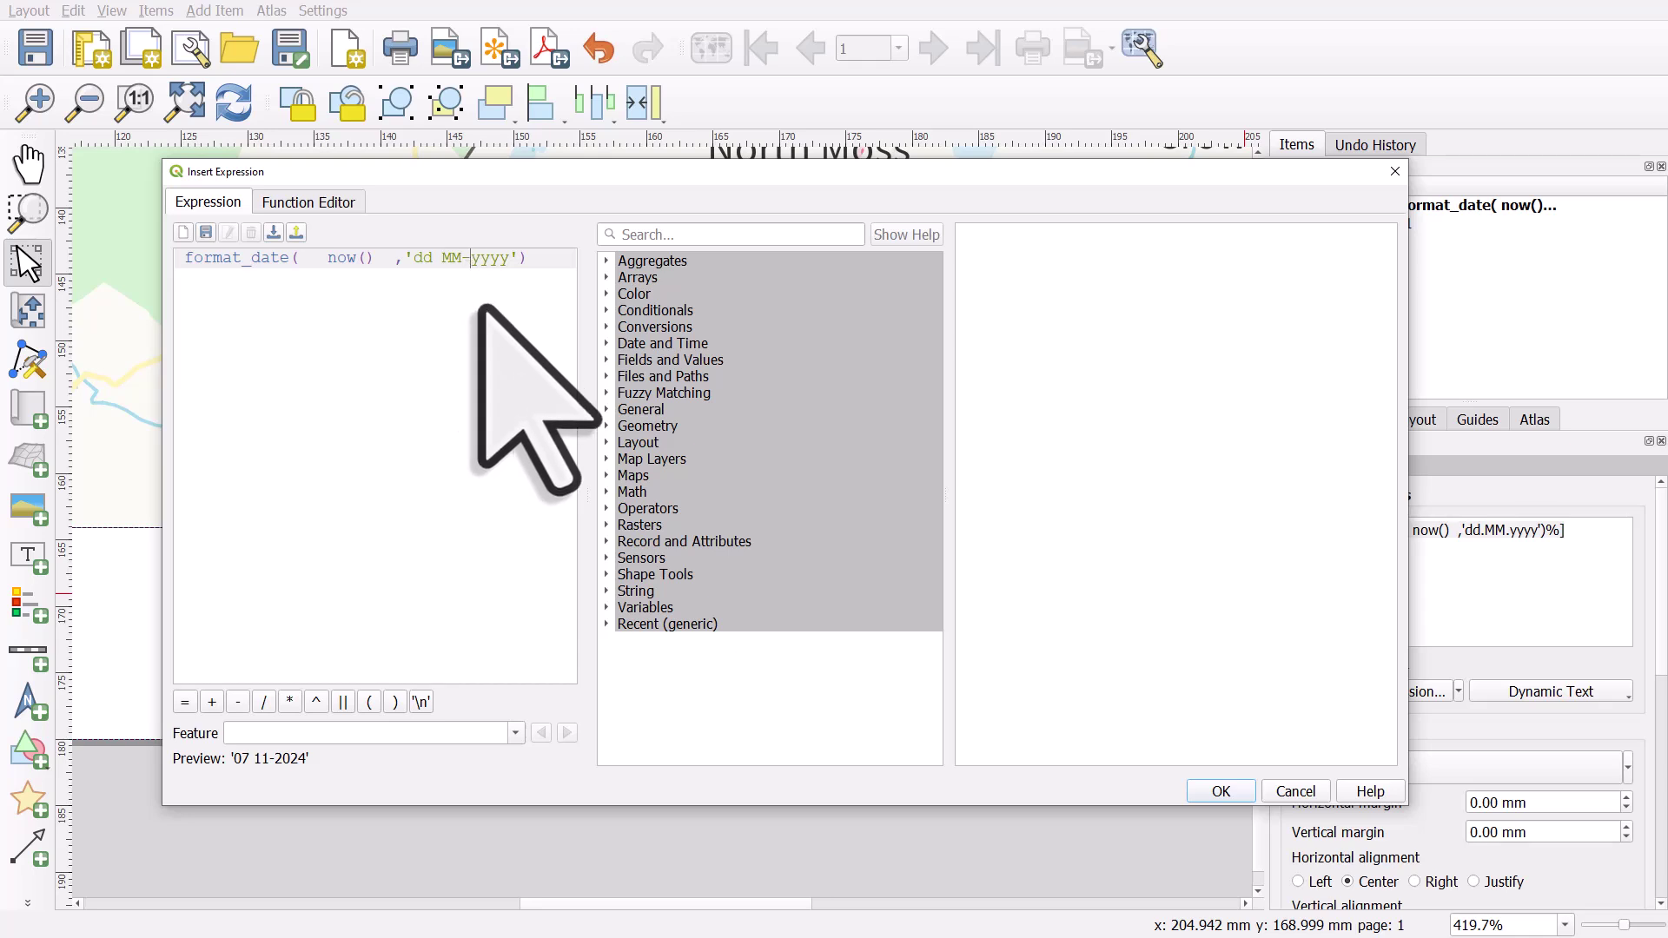
key(BackSpace)
Step: Search for format_date and scroll through its help on date and time format codes
click(669, 236)
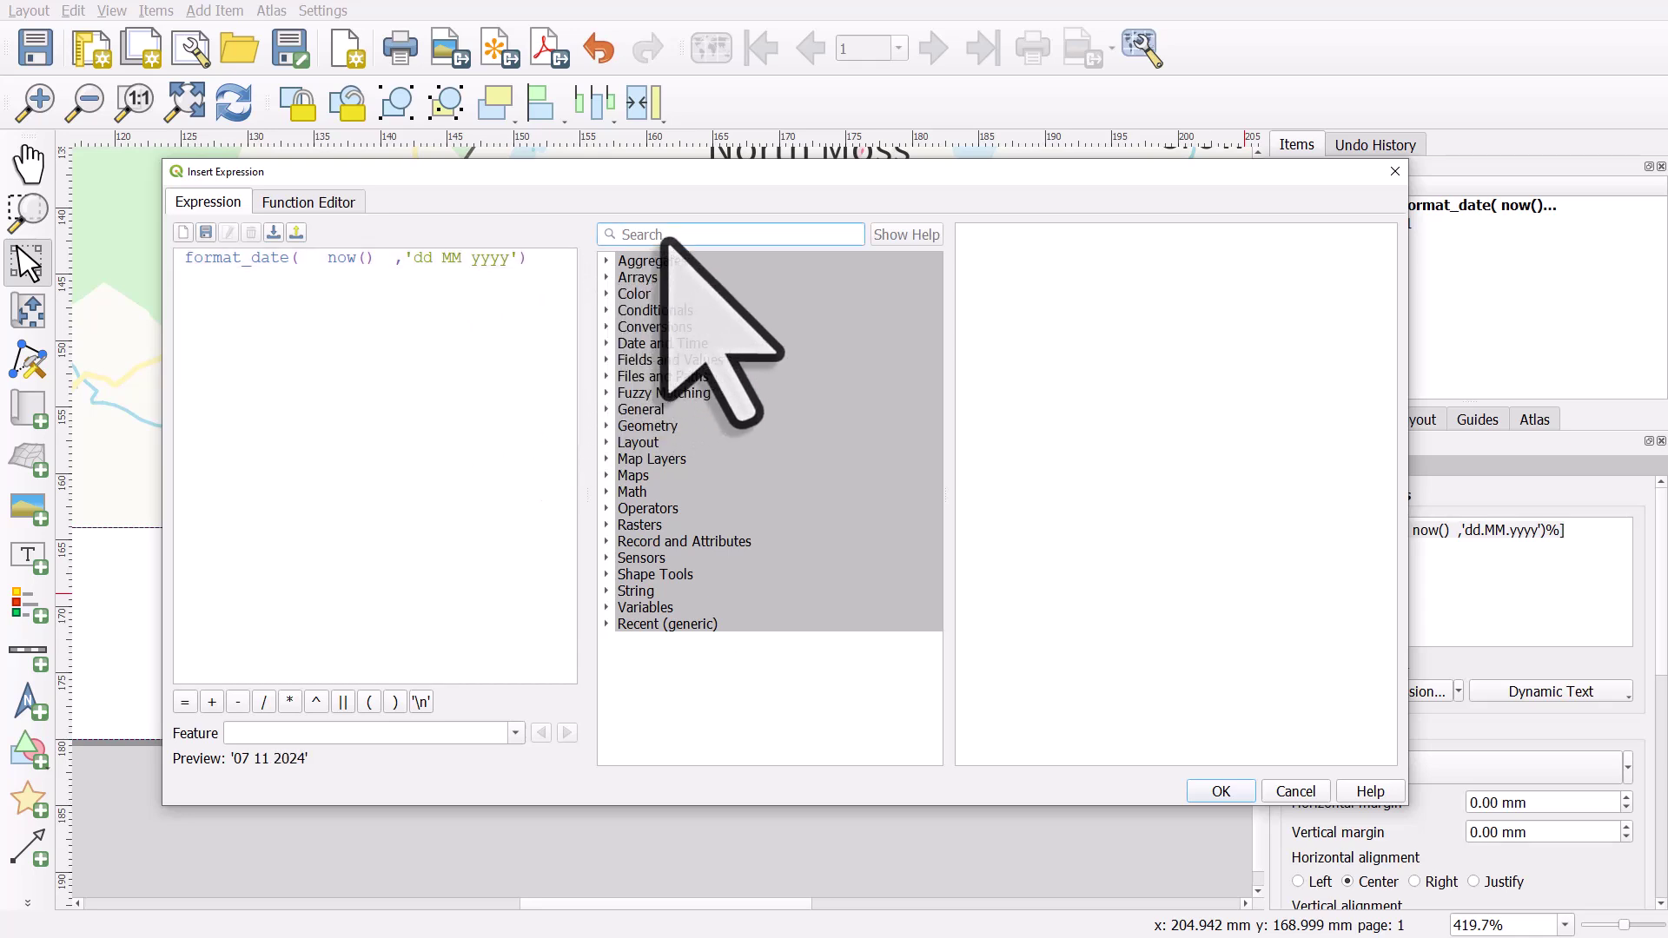
text(format_date)
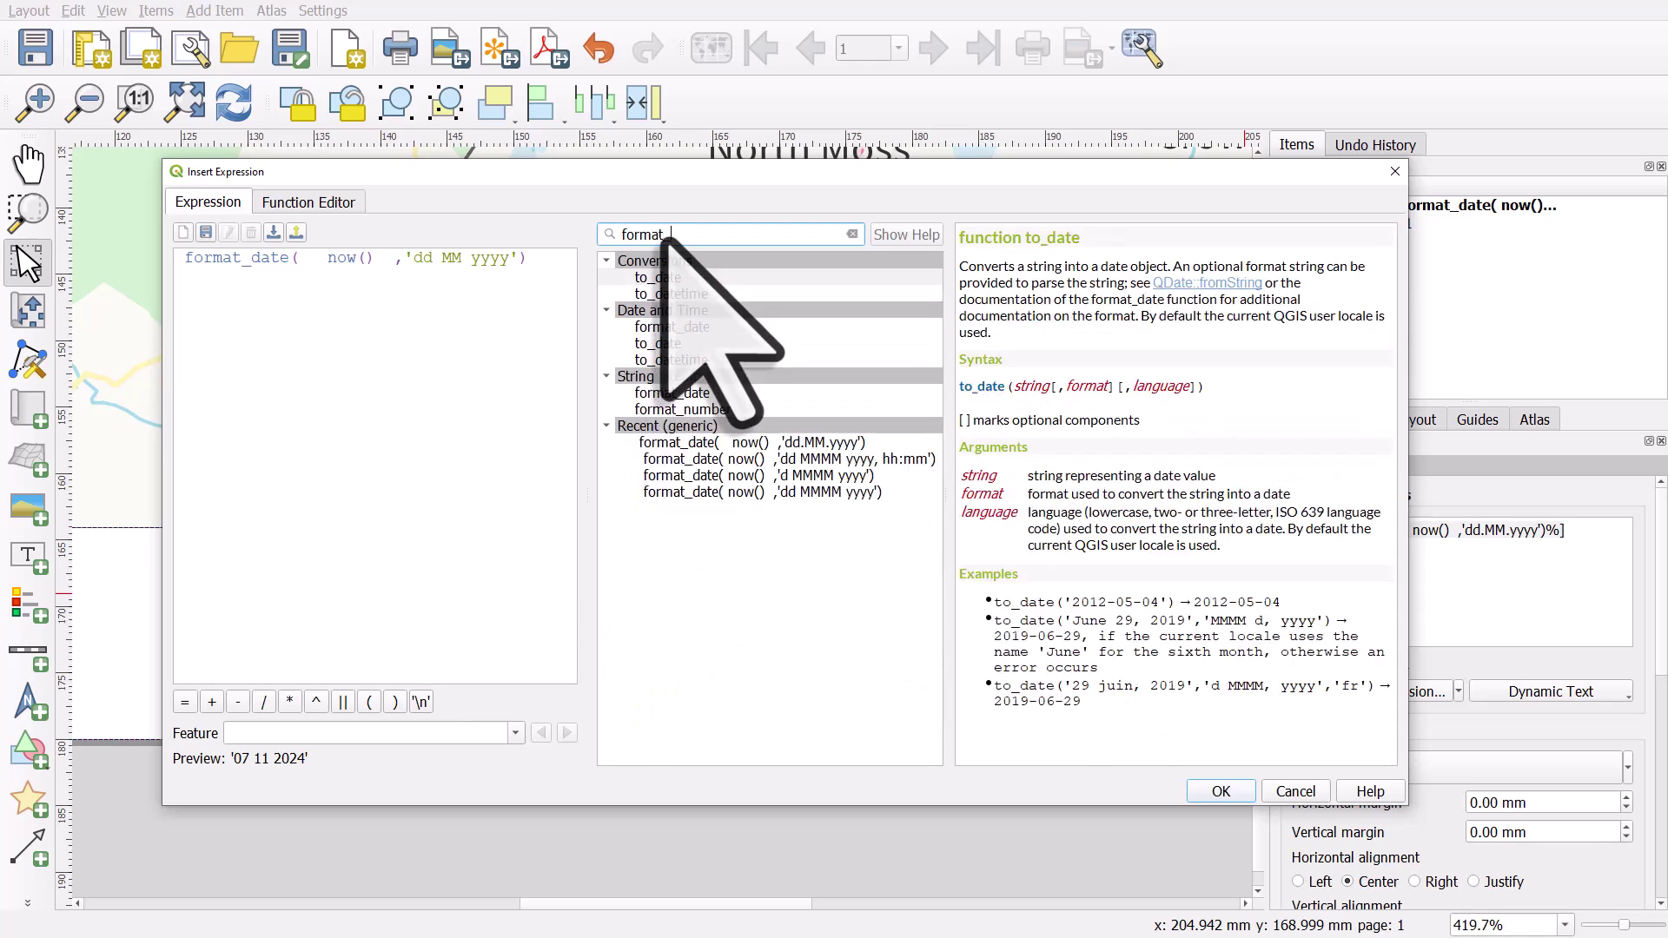
click(695, 327)
scroll(1390, 348, down, 3)
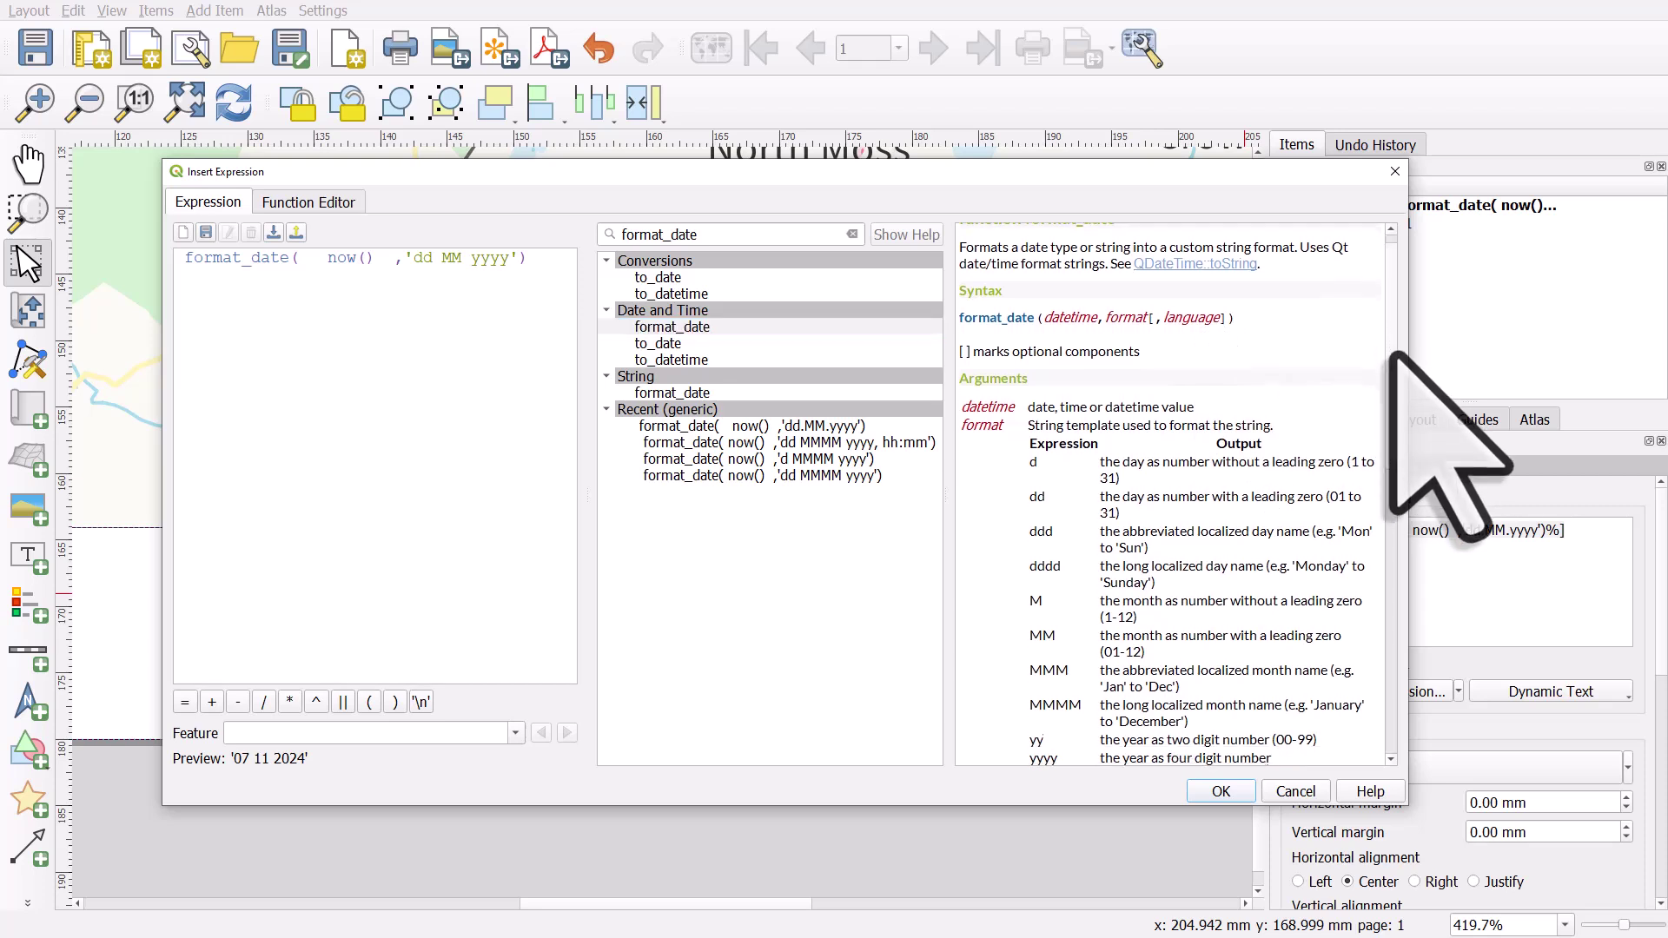
scroll(1390, 408, down, 1)
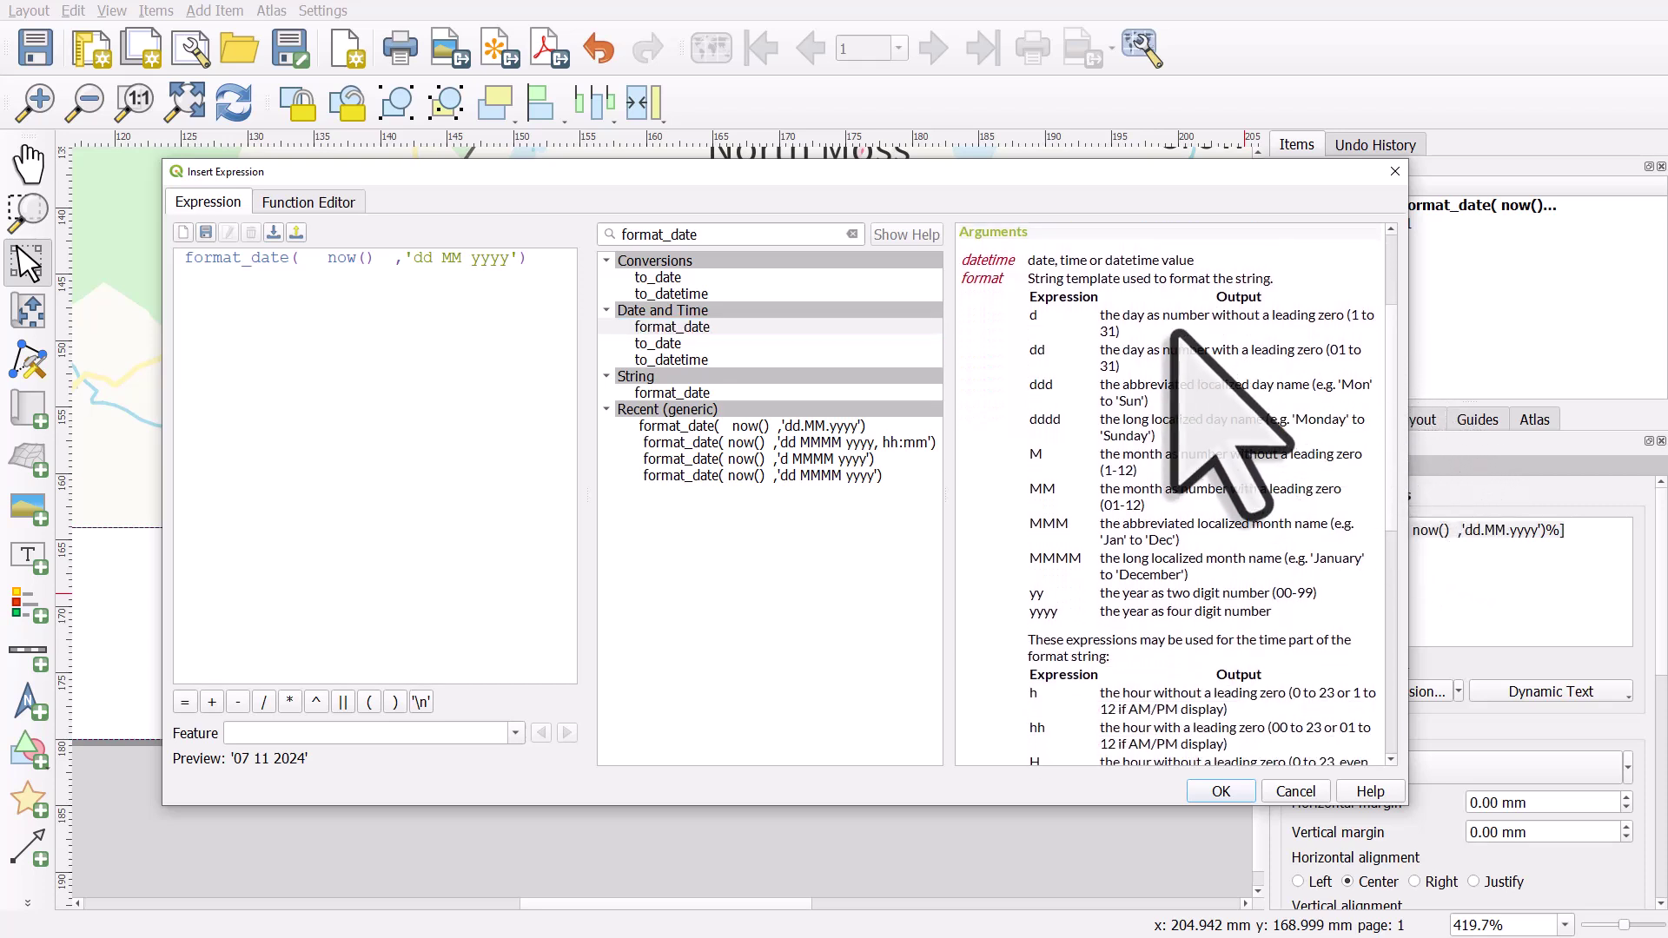
click(432, 258)
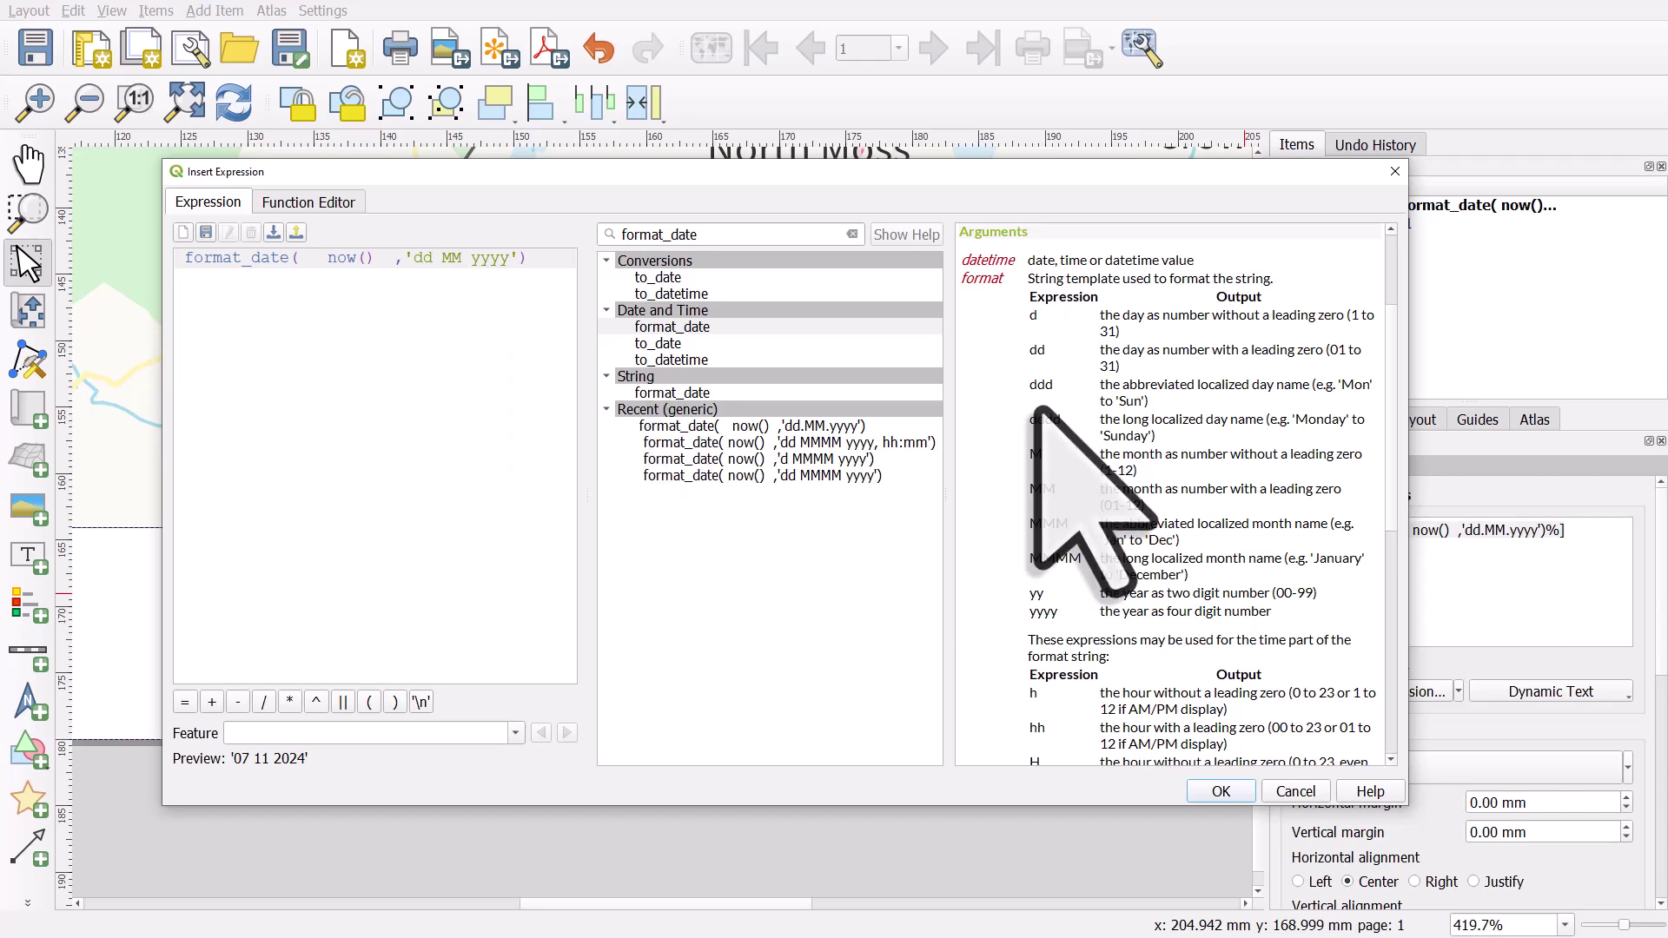
Step: Rewrite the format string as 'dddd d MMMM, yyyy', previewing Thursday 7 November, 2024
text(dd)
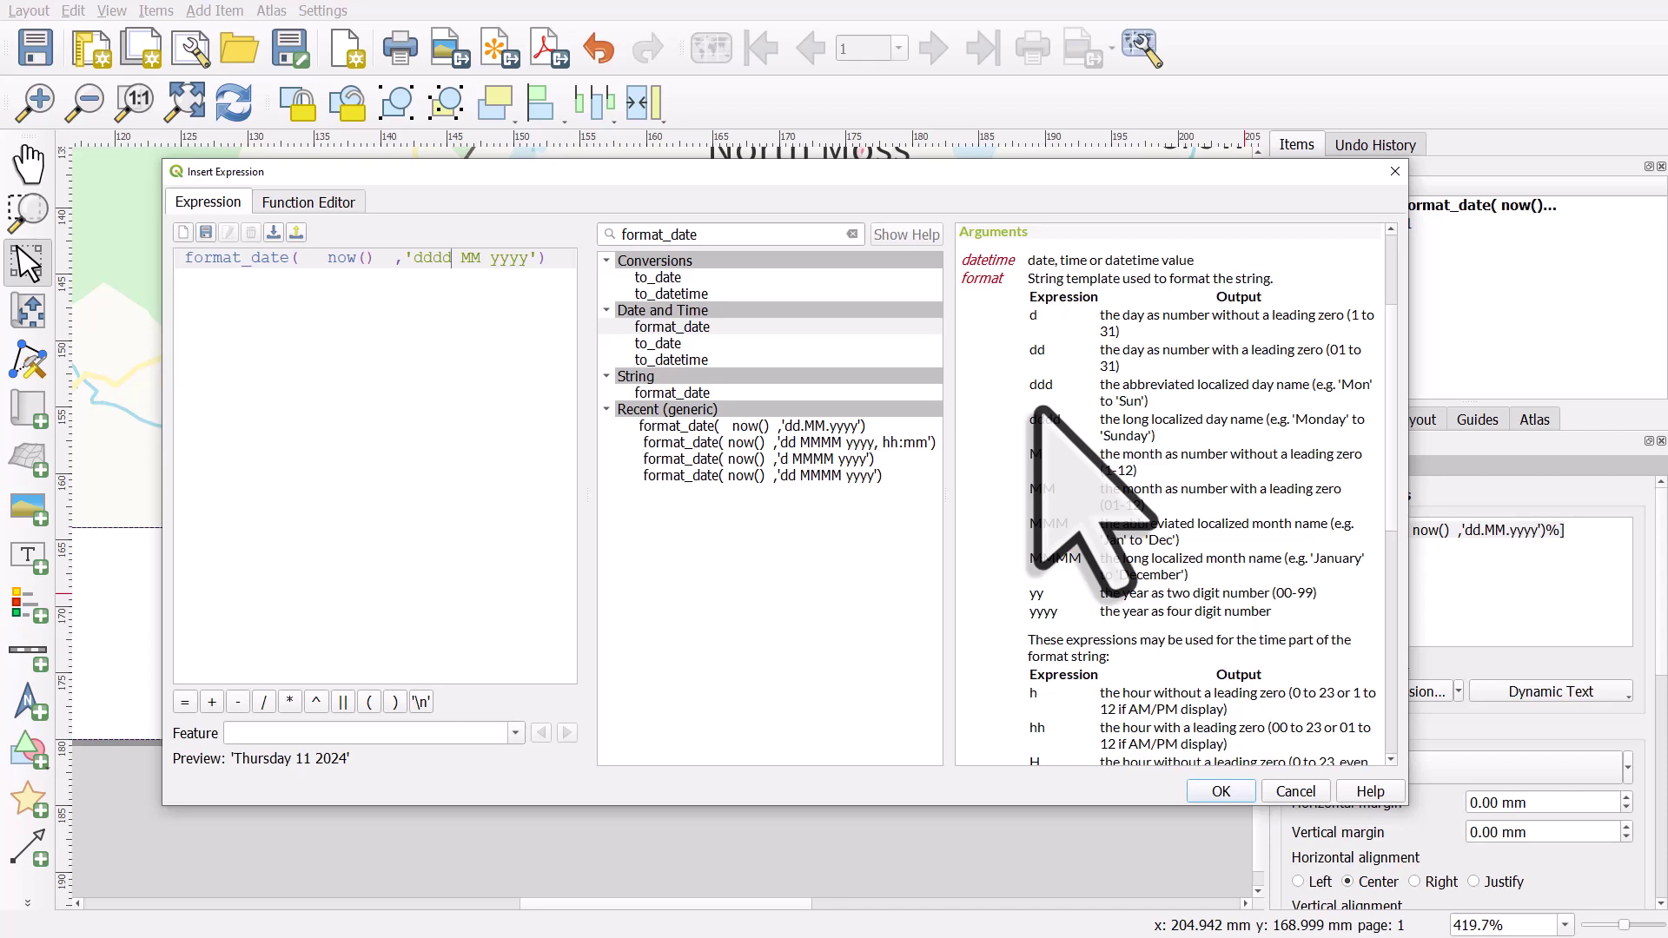
double_click(463, 259)
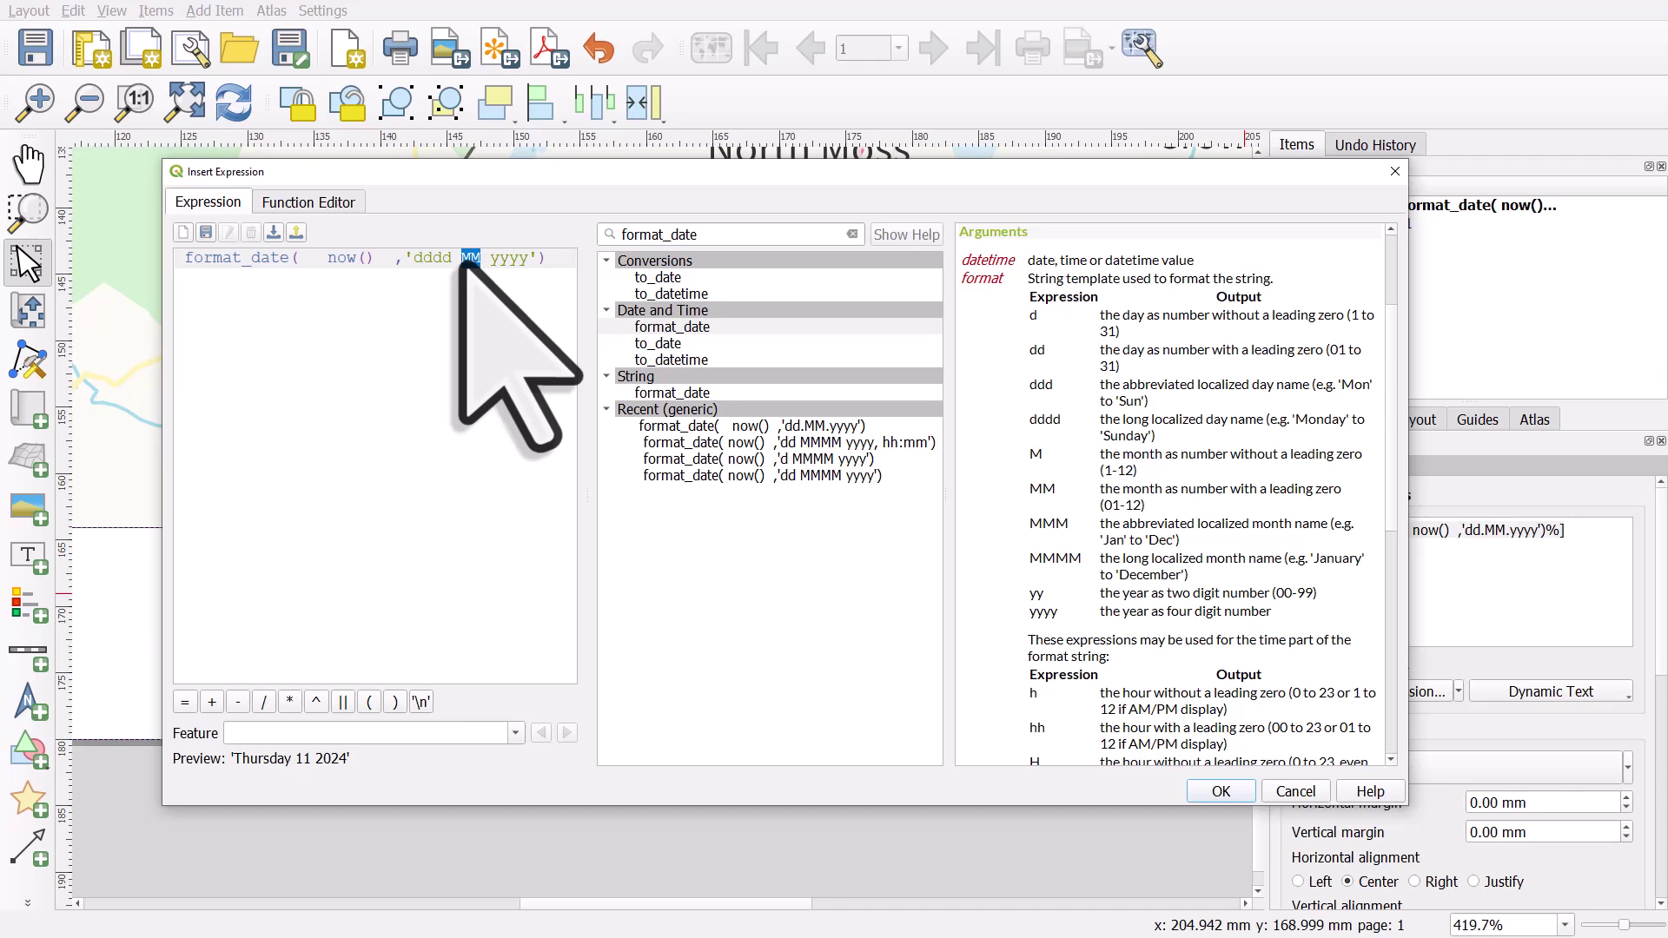
text(d)
text(MMMM)
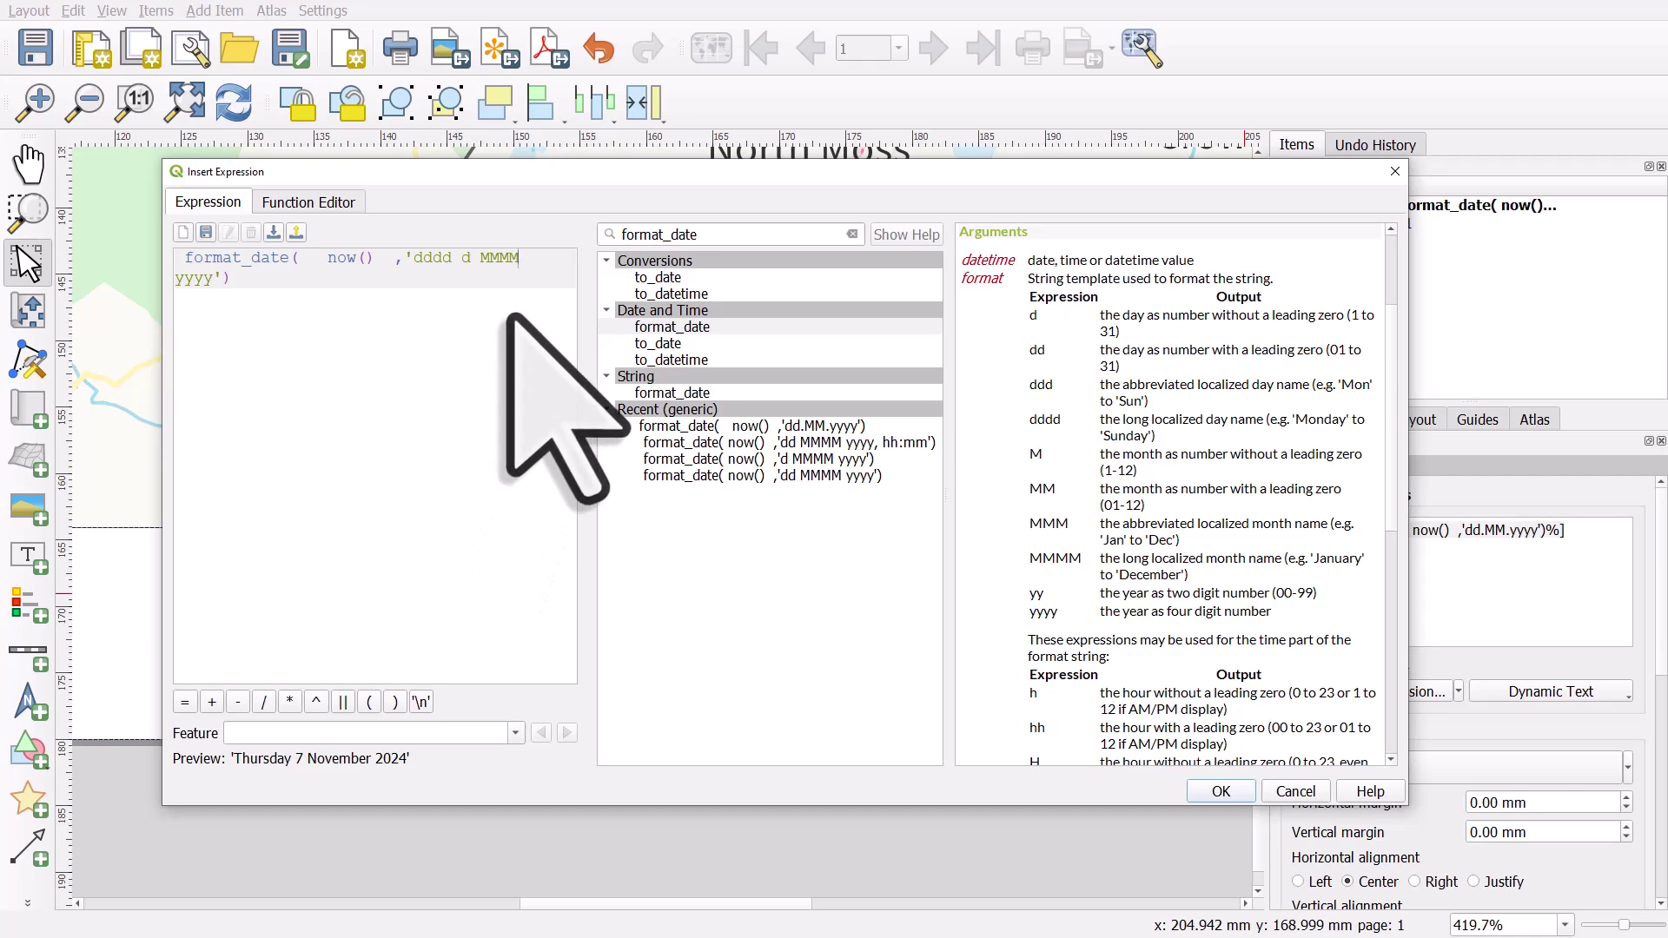
text(,)
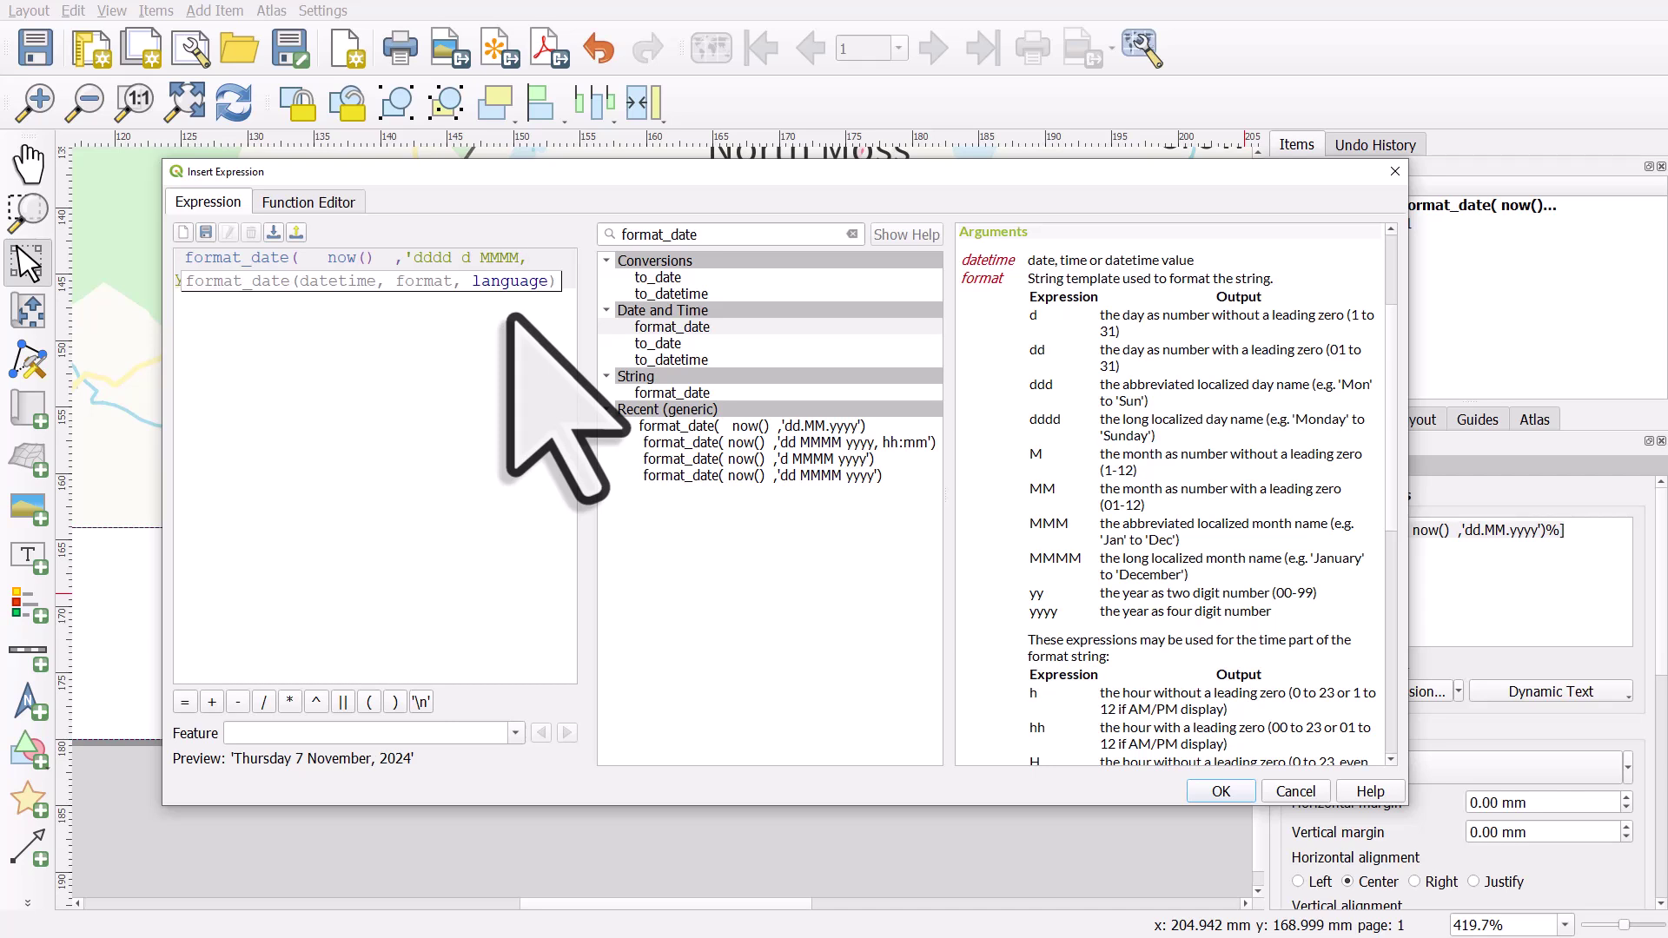
key(End)
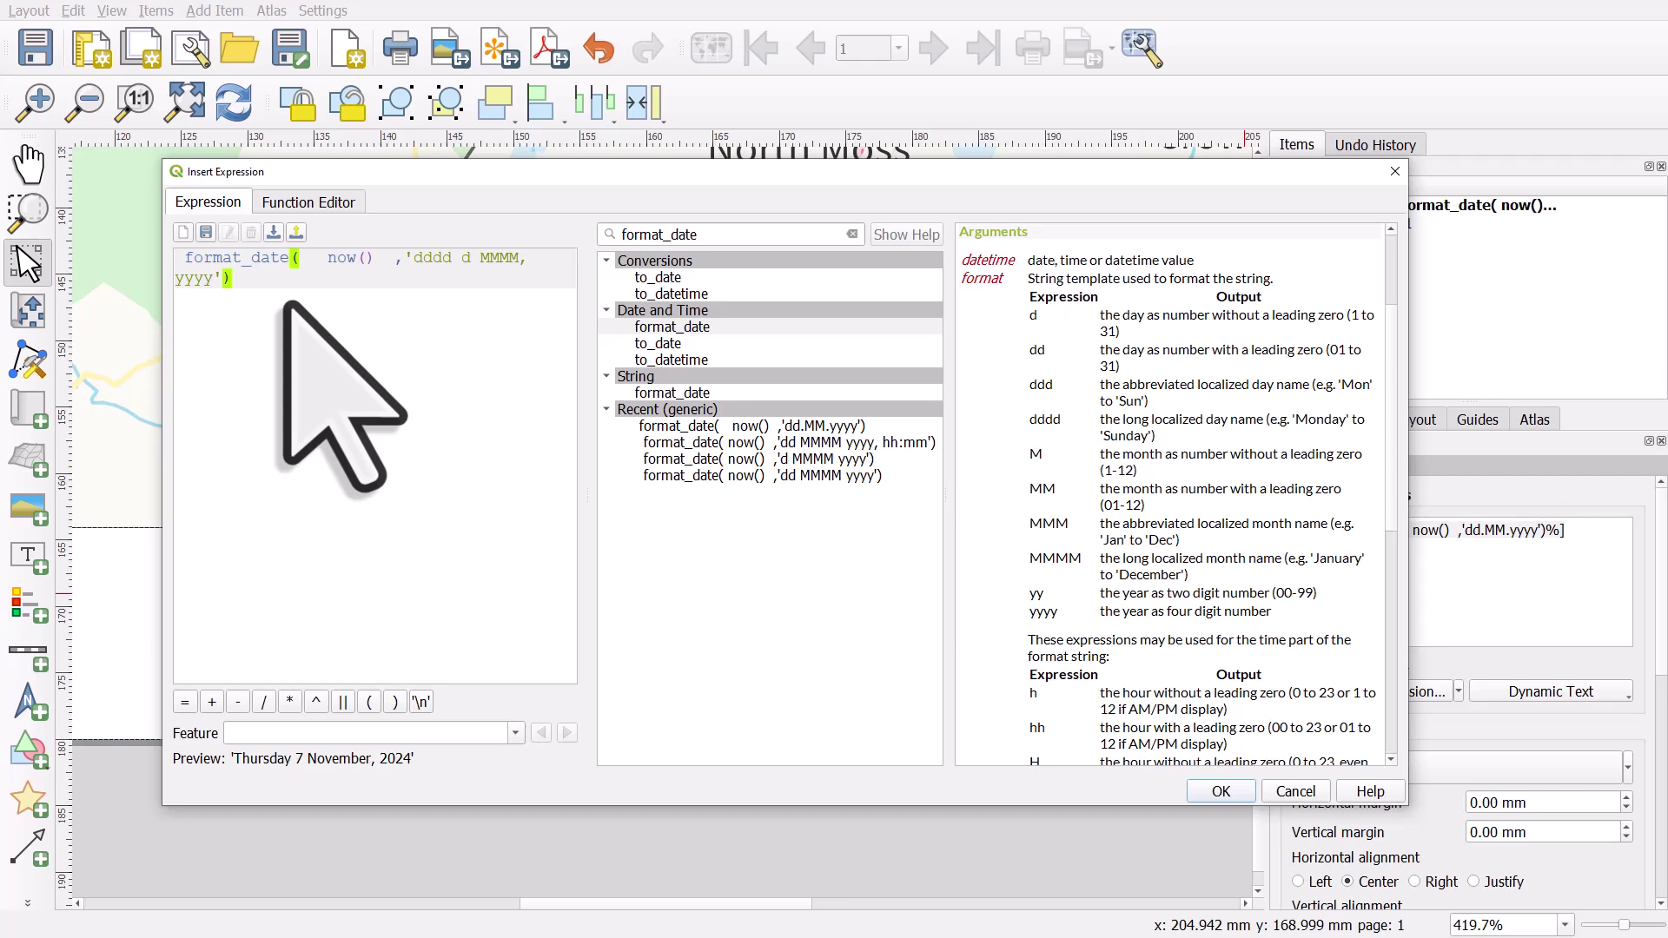
Step: Check the format_date help and add a 'fr' language argument to the expression
text(,)
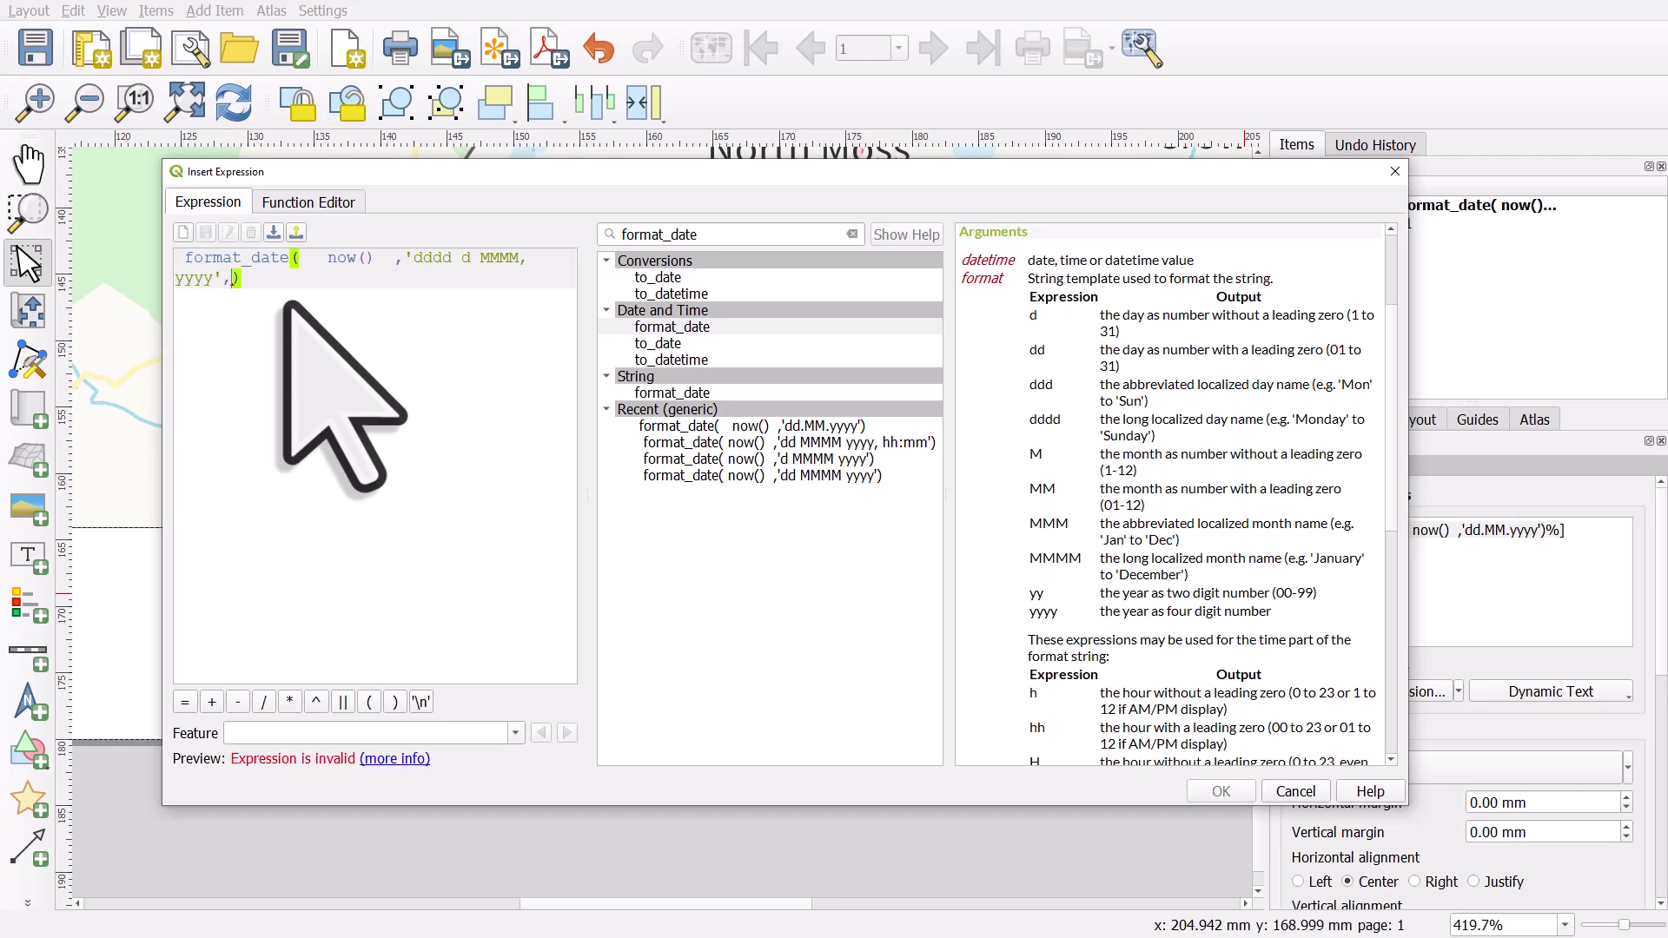
scroll(1399, 452, down, 10)
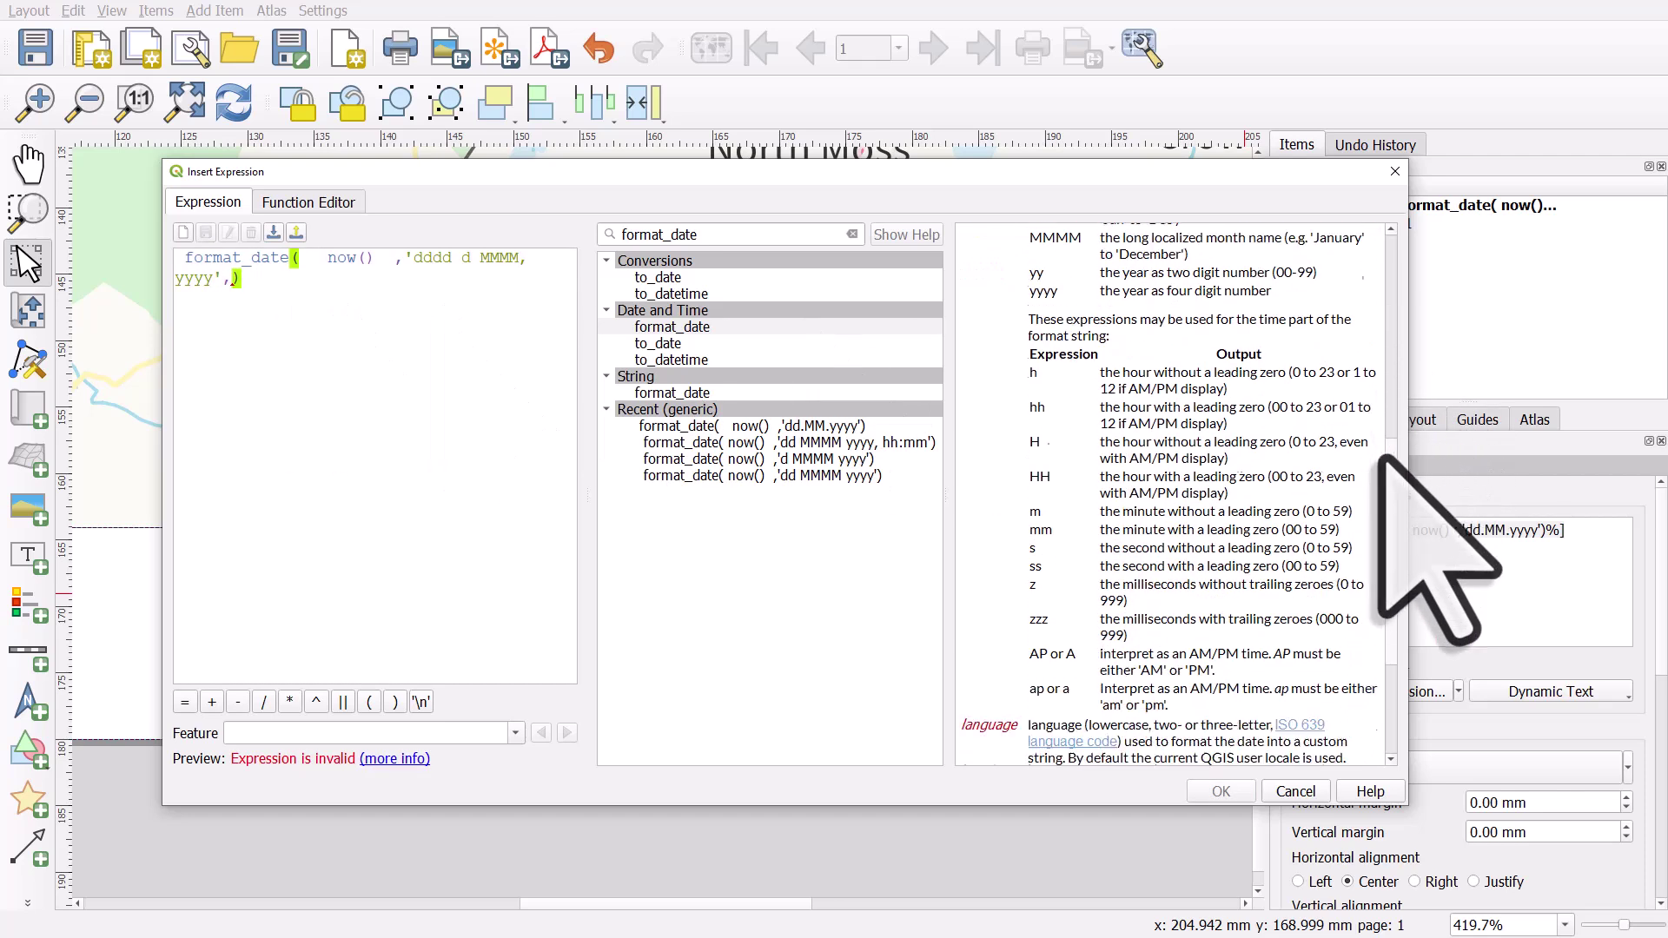
scroll(1382, 528, down, 1)
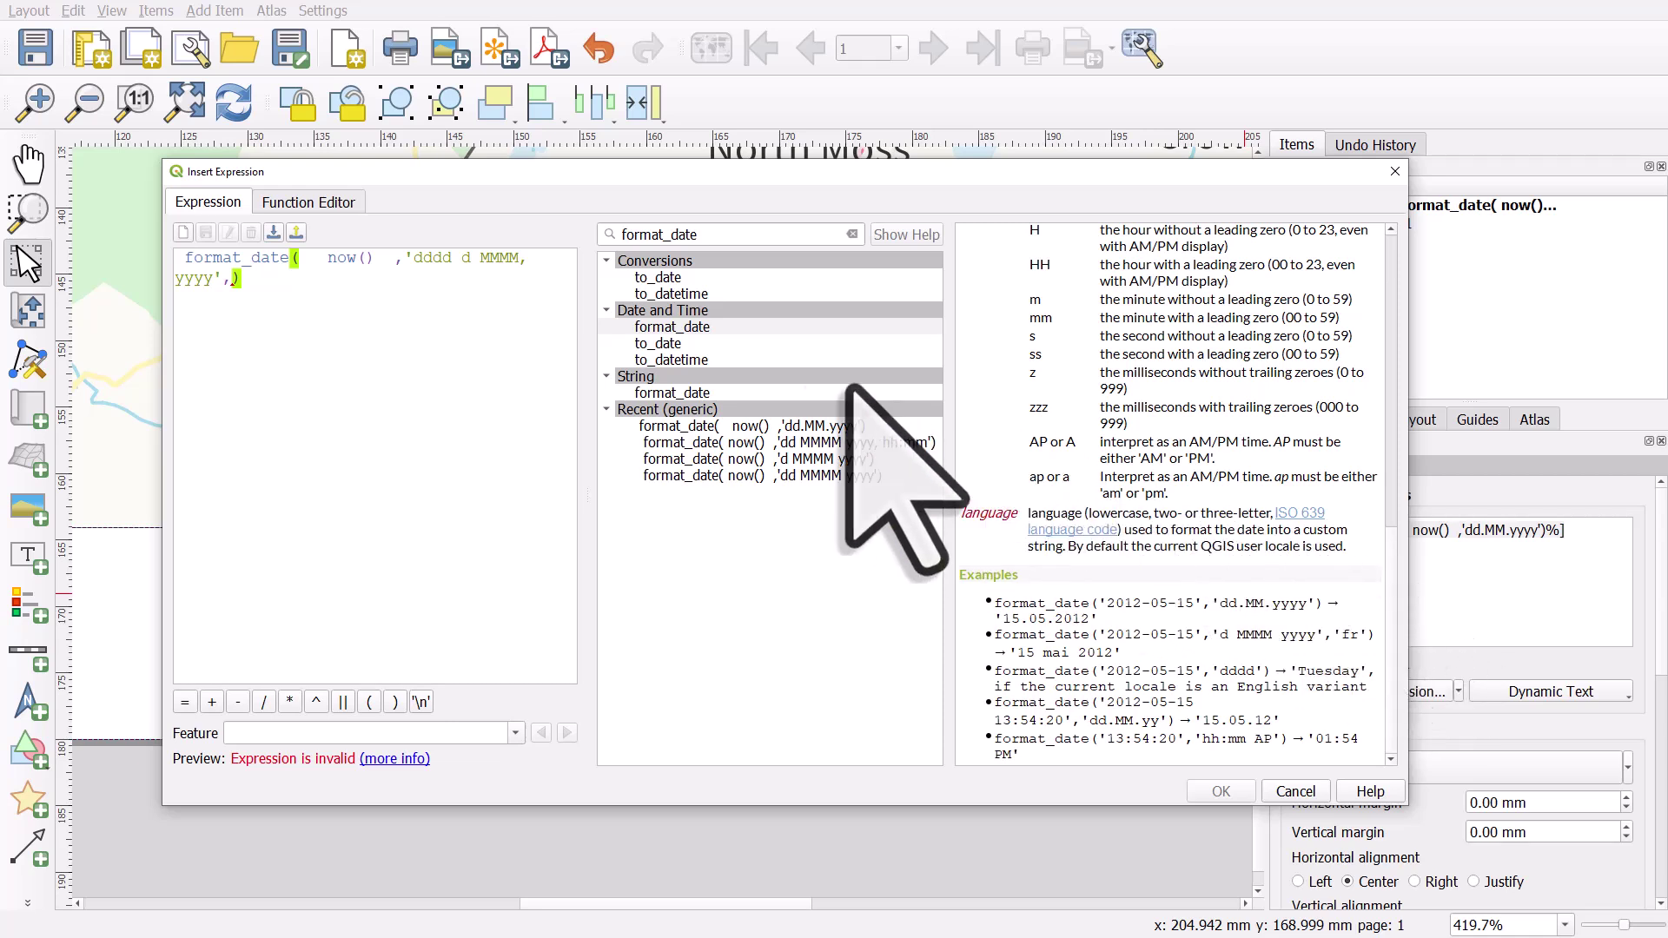
click(678, 327)
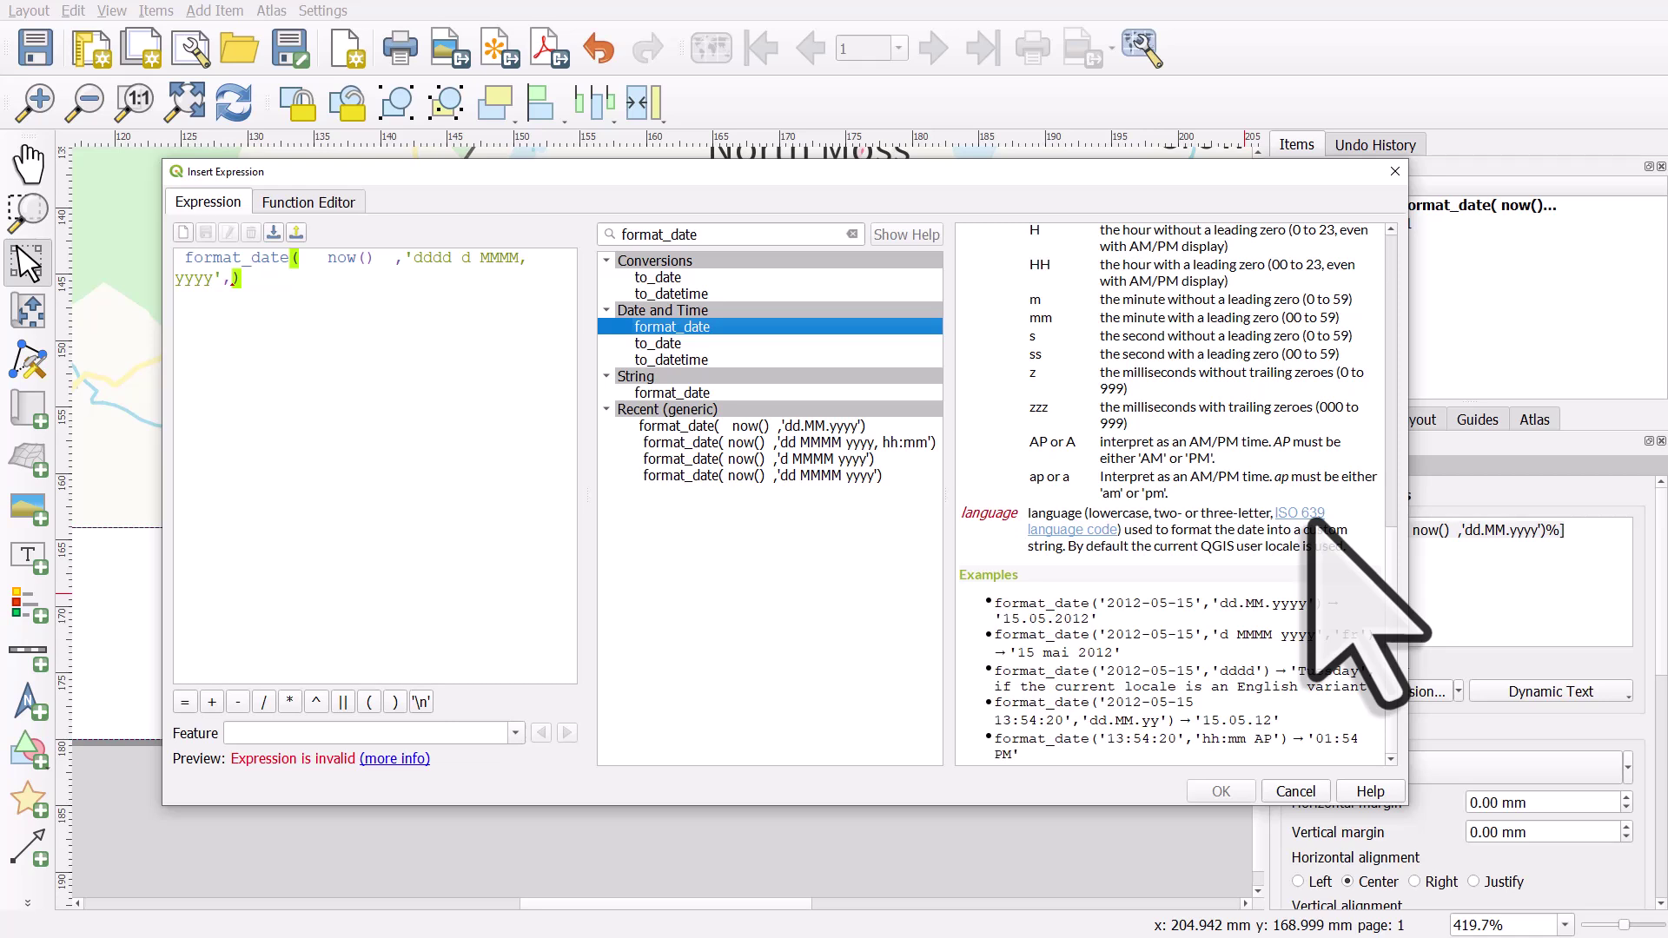
click(236, 280)
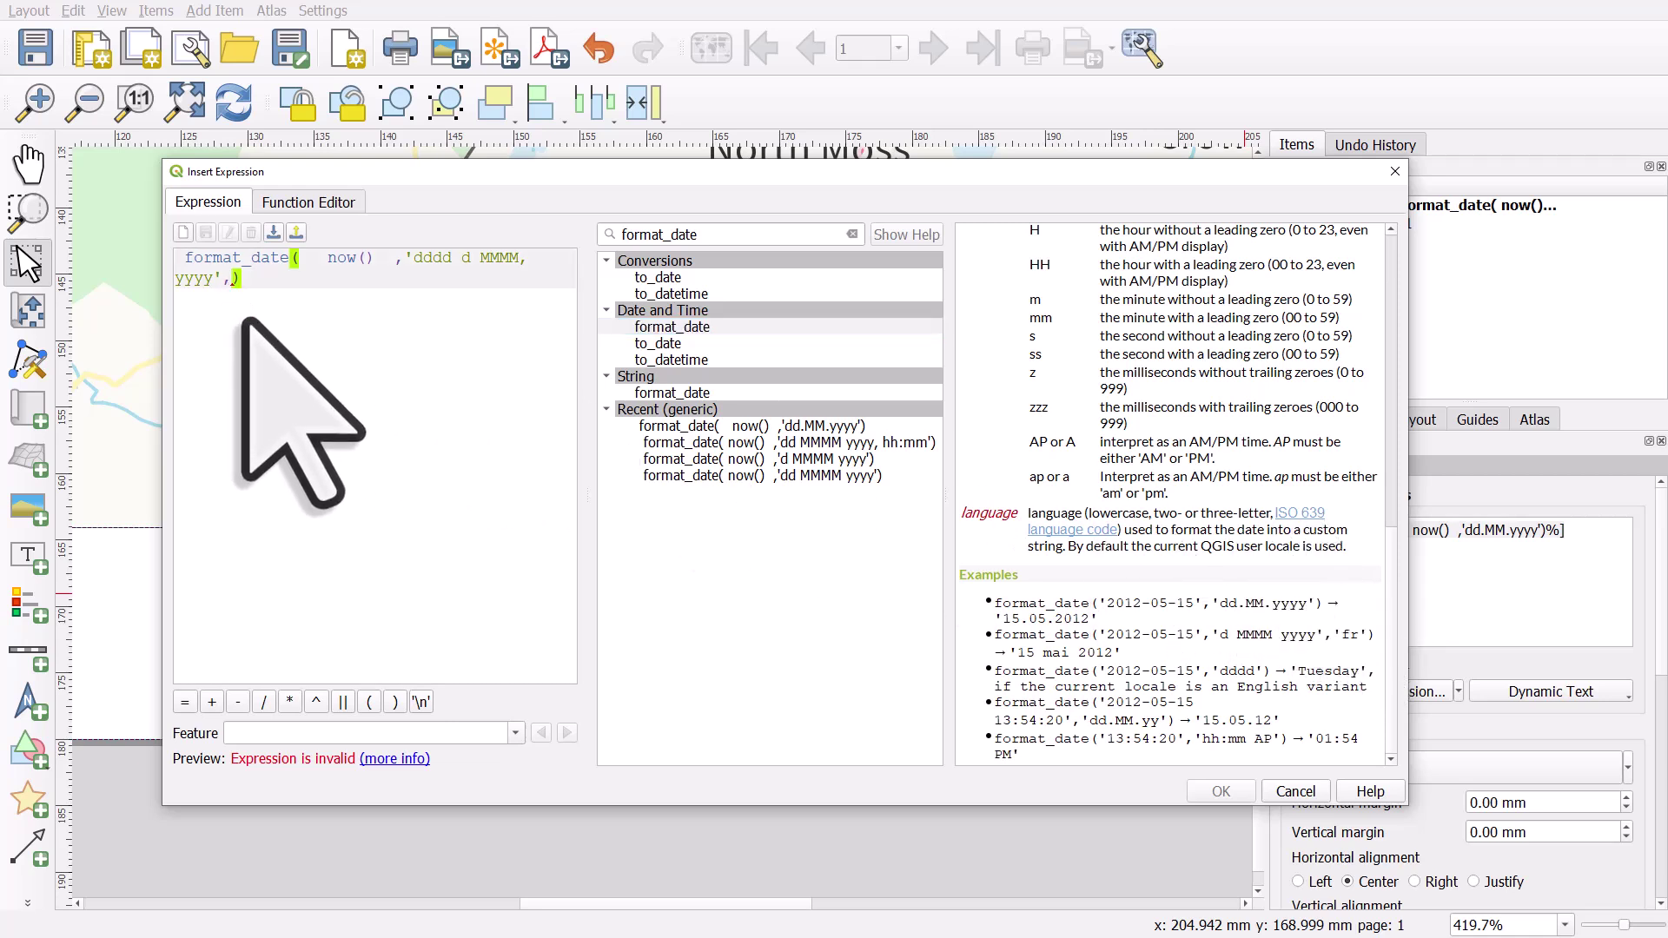
text('fr')
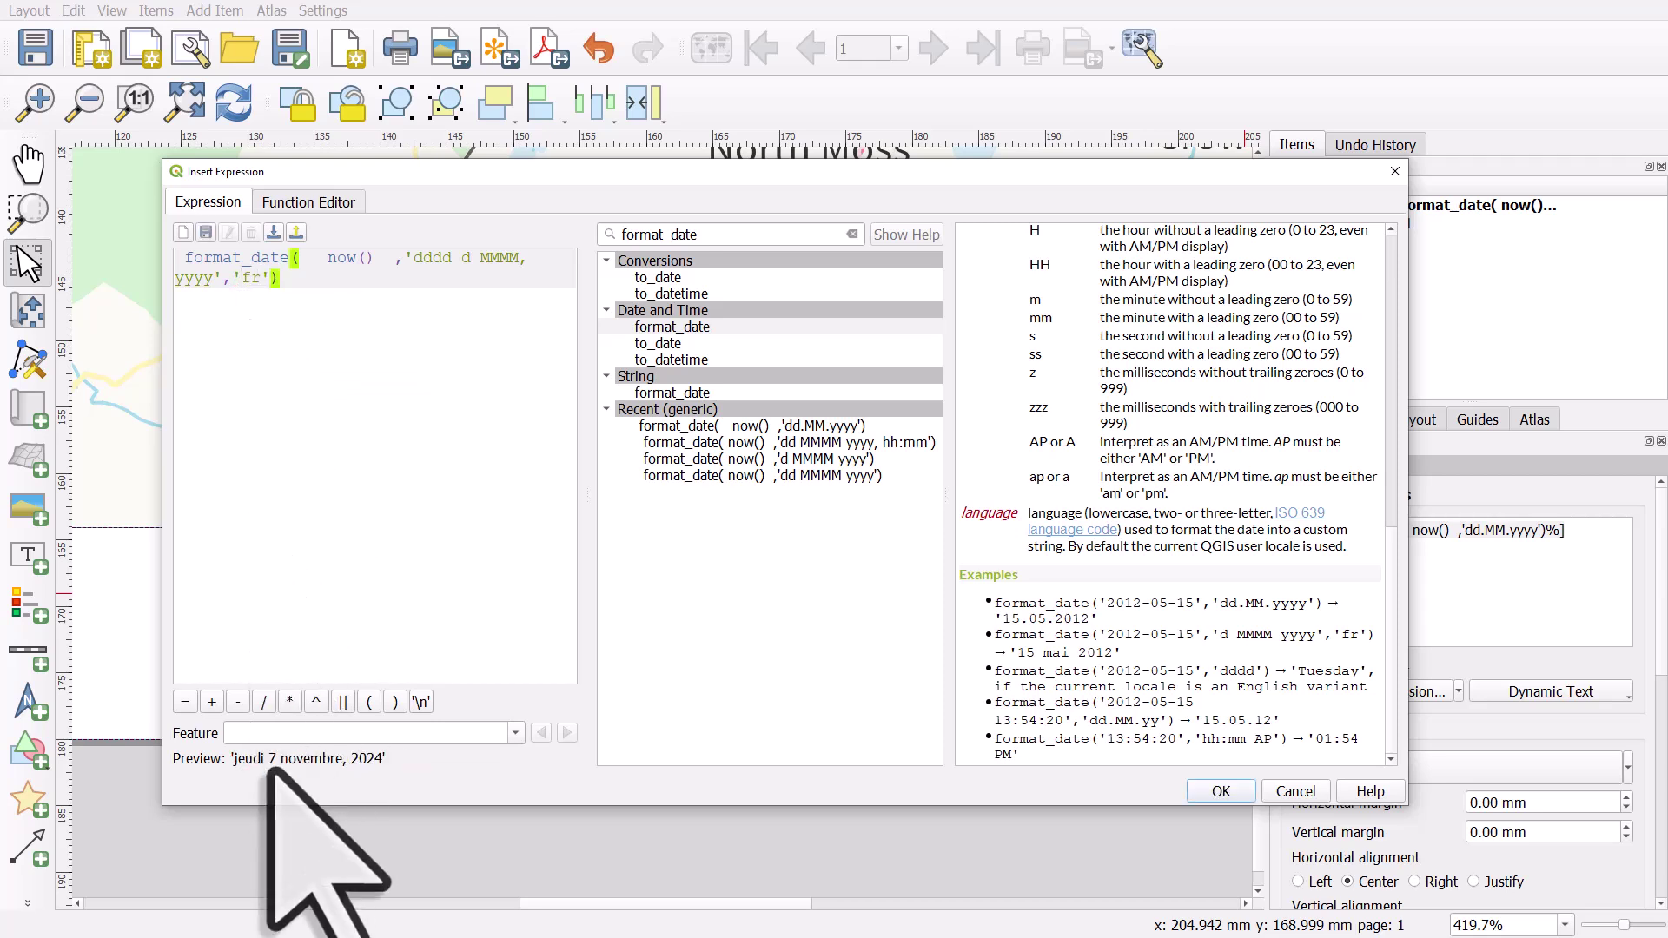
Step: Try the sq, ks, es and en language codes, then remove the language argument entirely
double_click(249, 280)
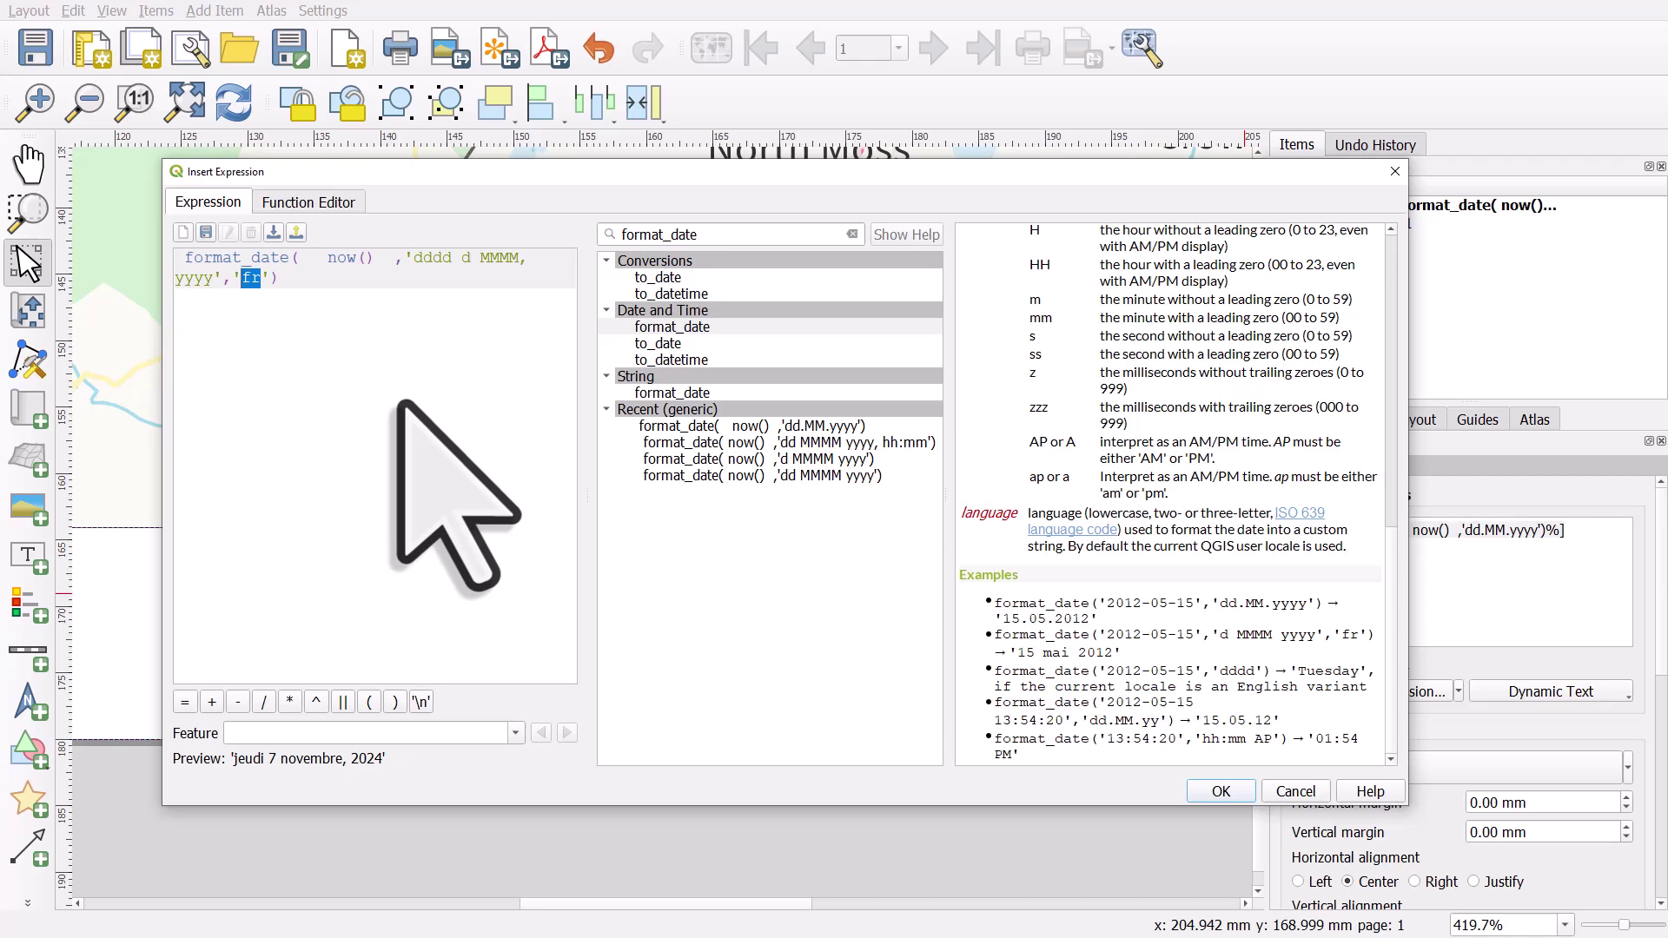
text(sq)
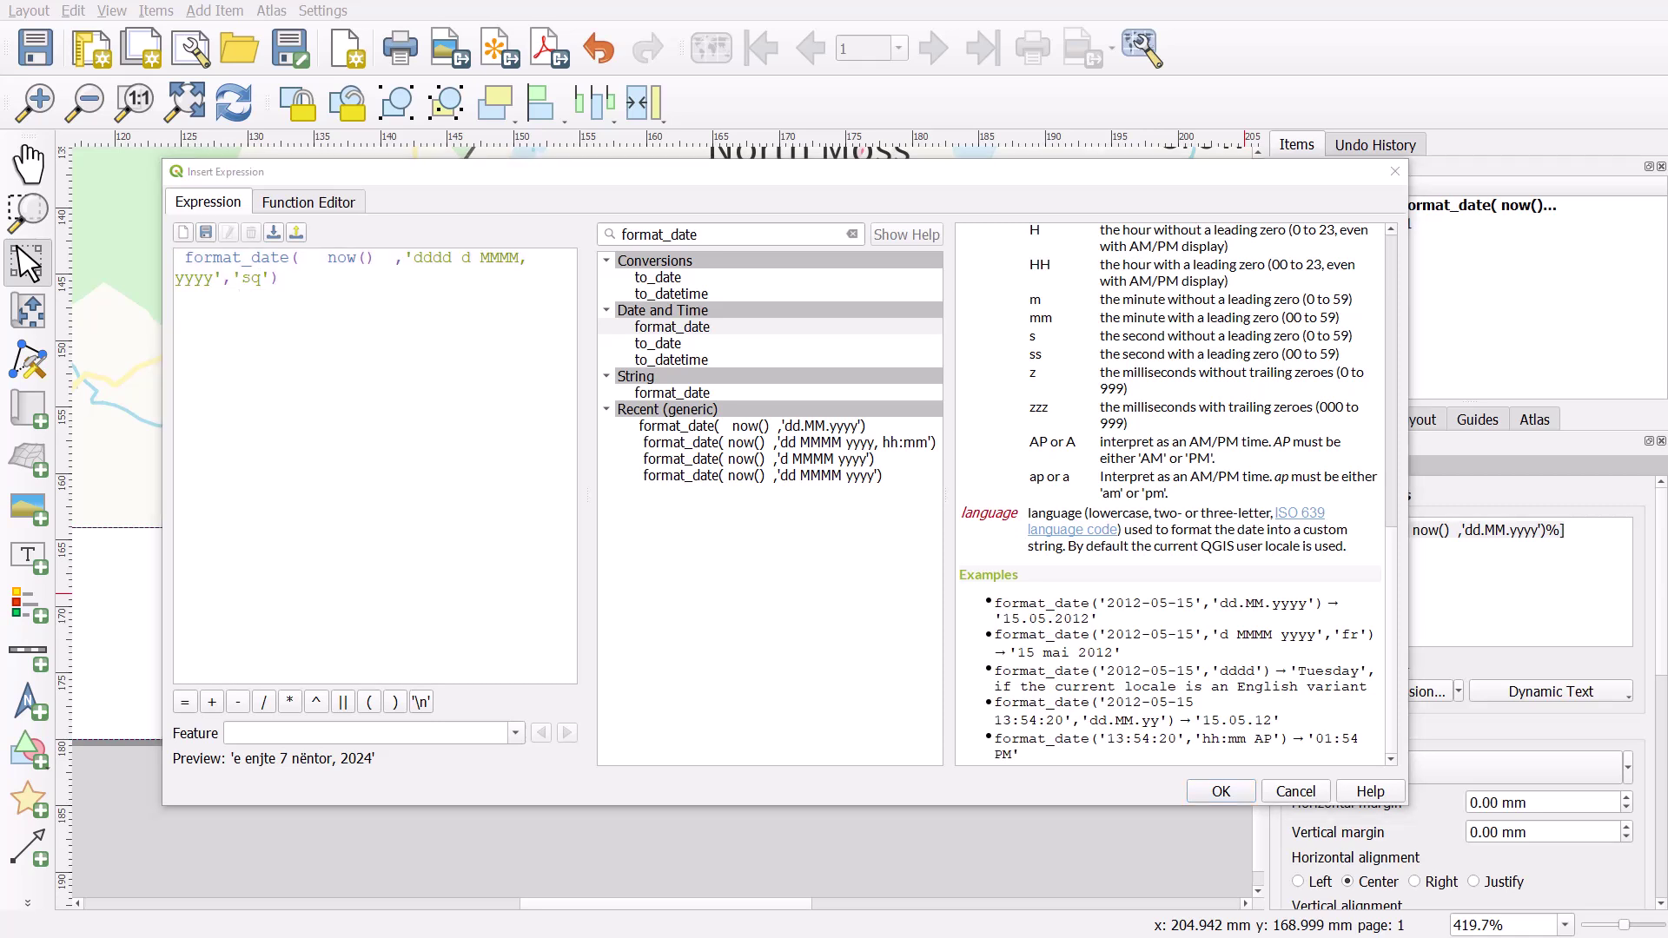
double_click(249, 279)
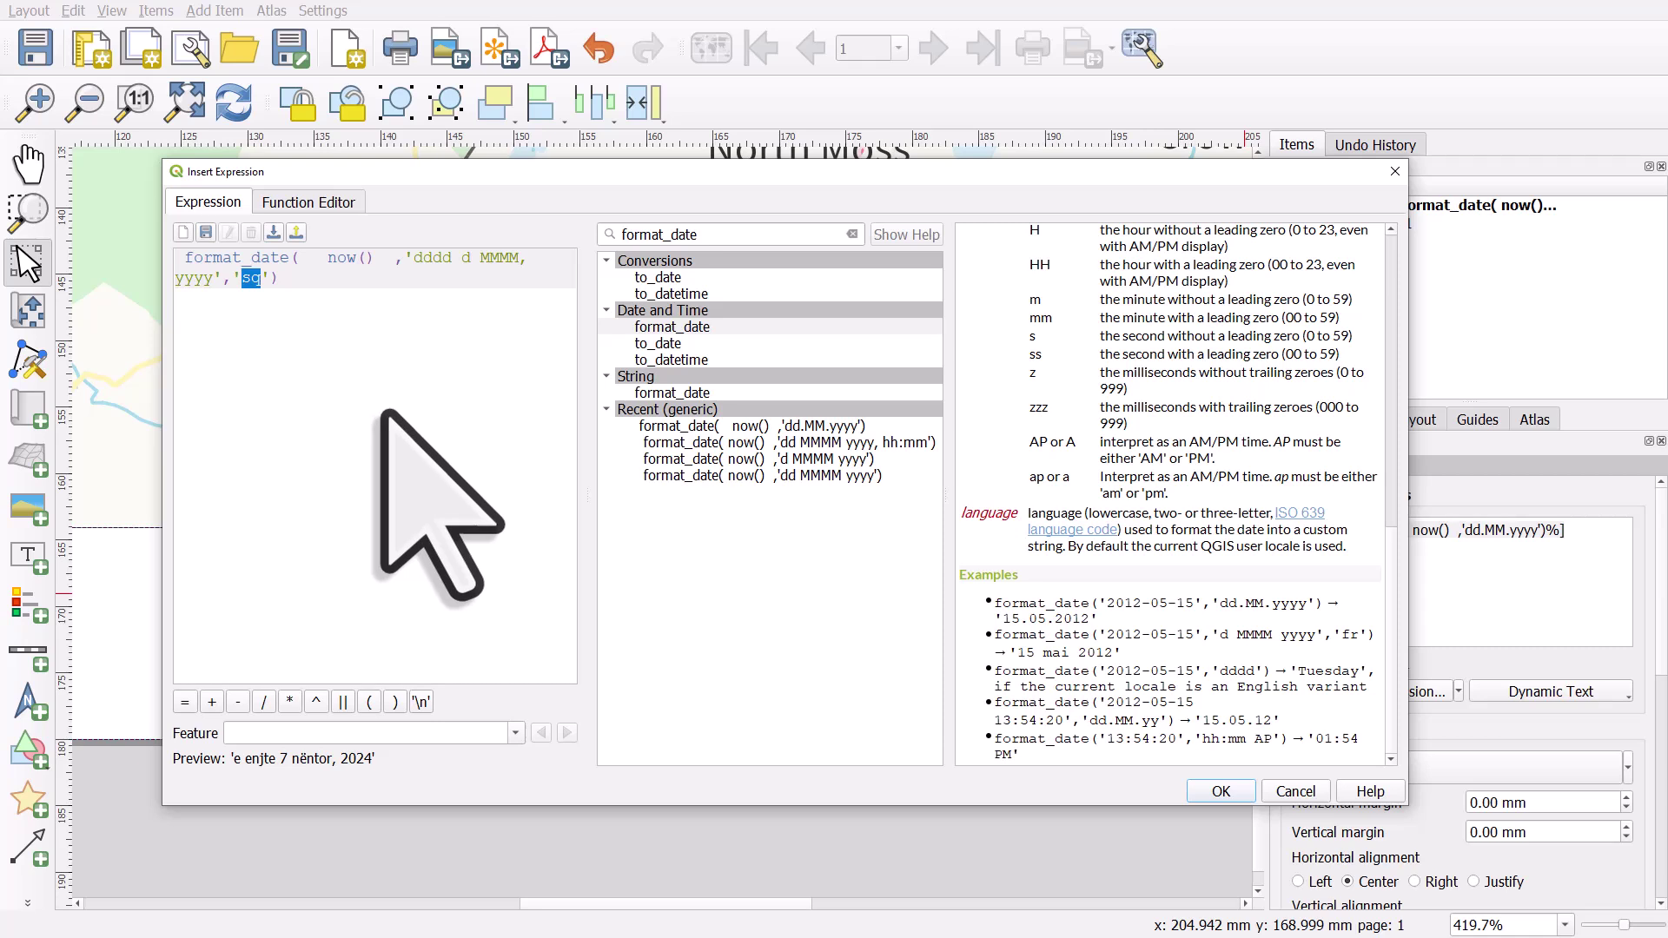
text(ks)
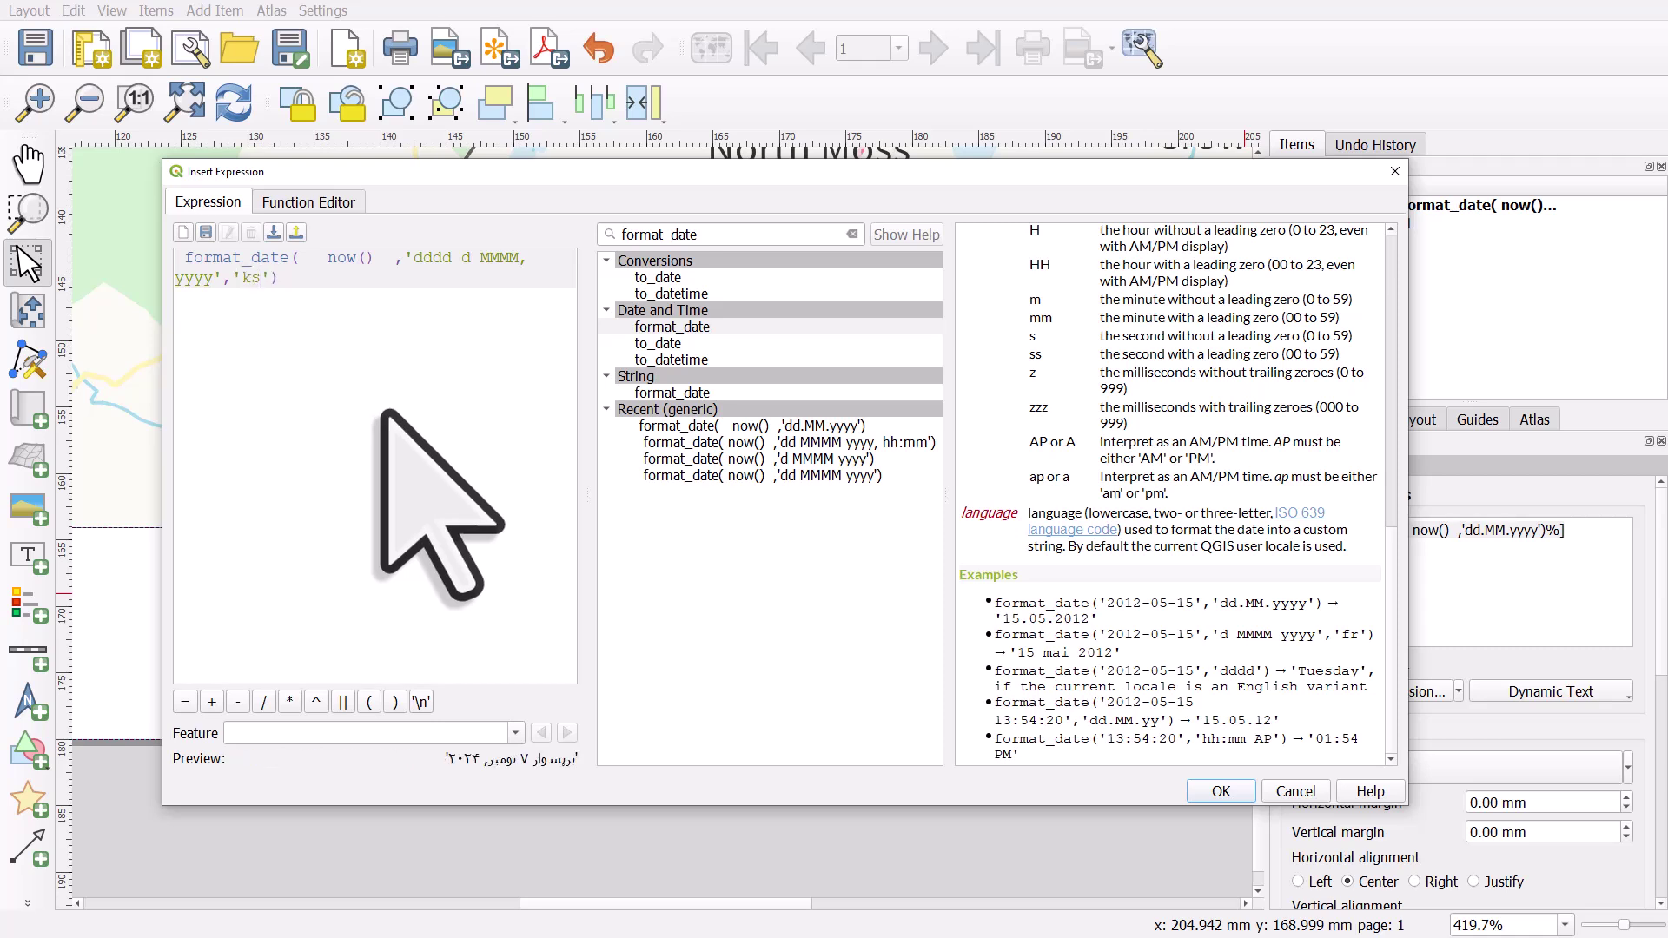
key(BackSpace)
key(BackSpace)
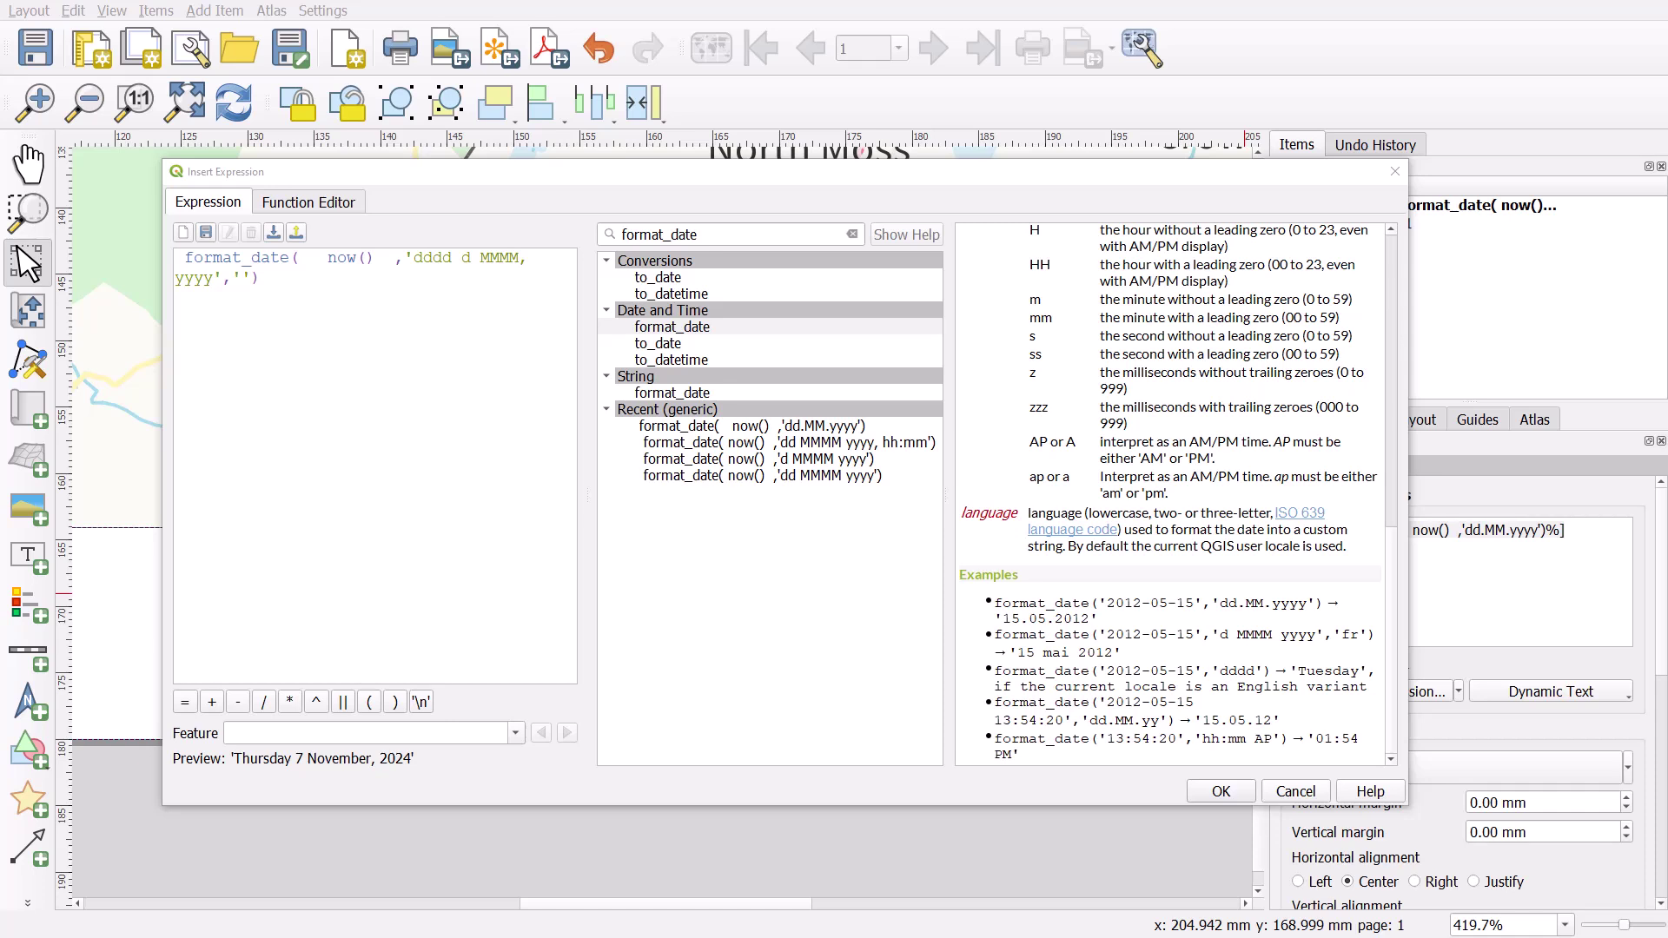
click(244, 278)
text(es)
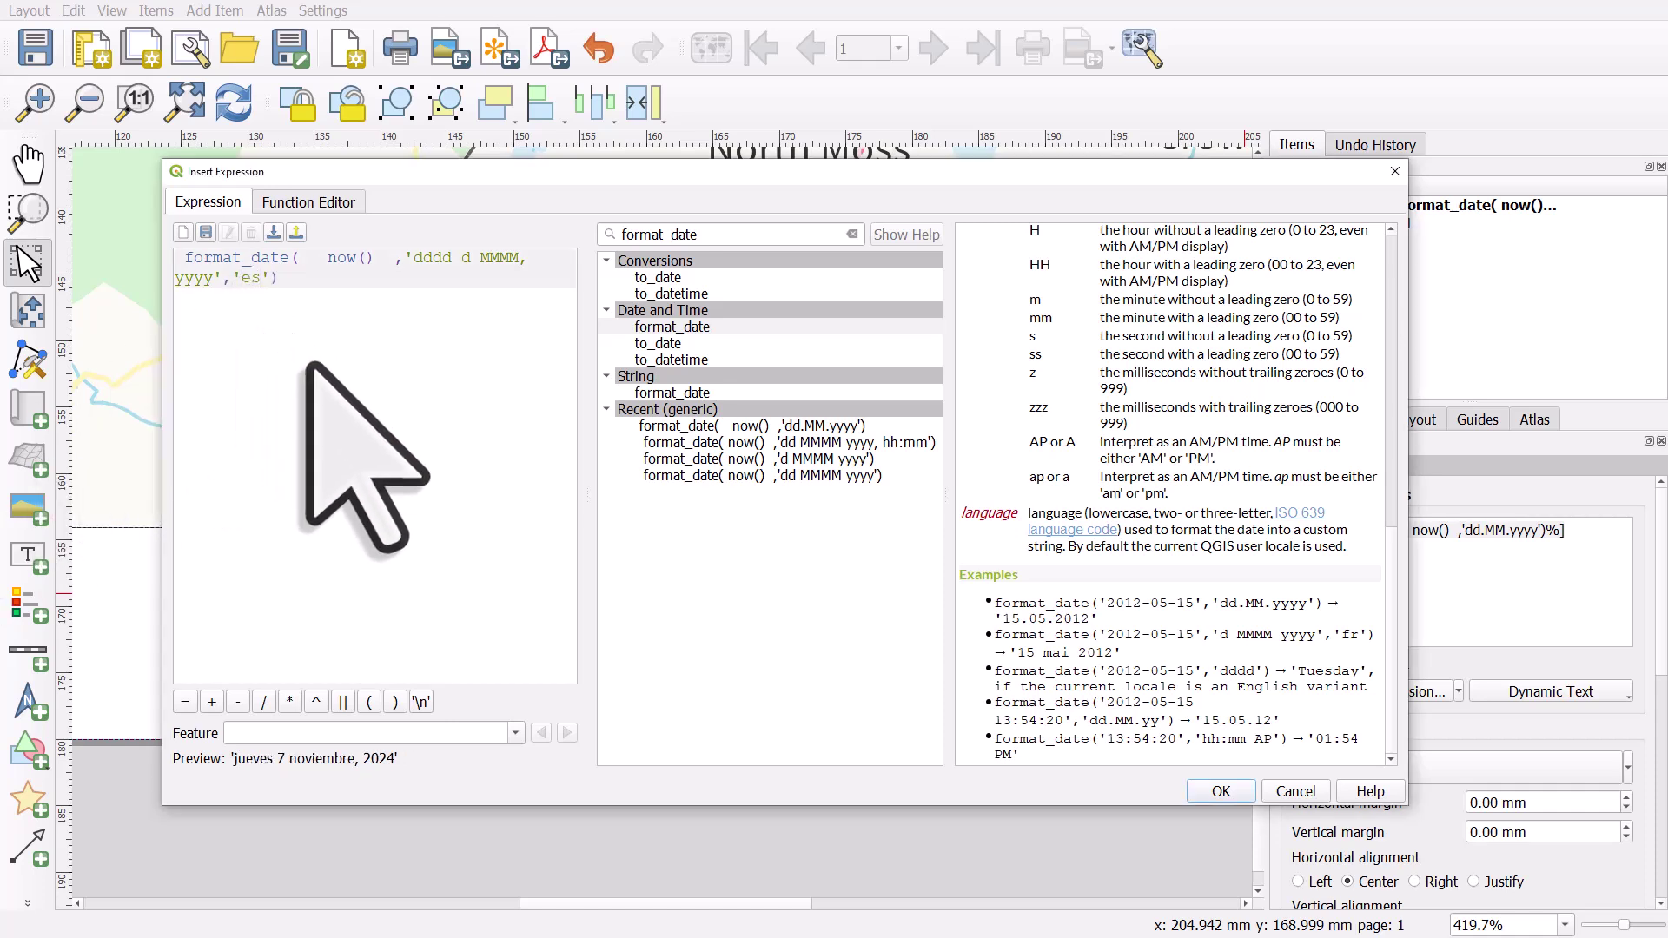
key(BackSpace)
key(BackSpace)
text(en)
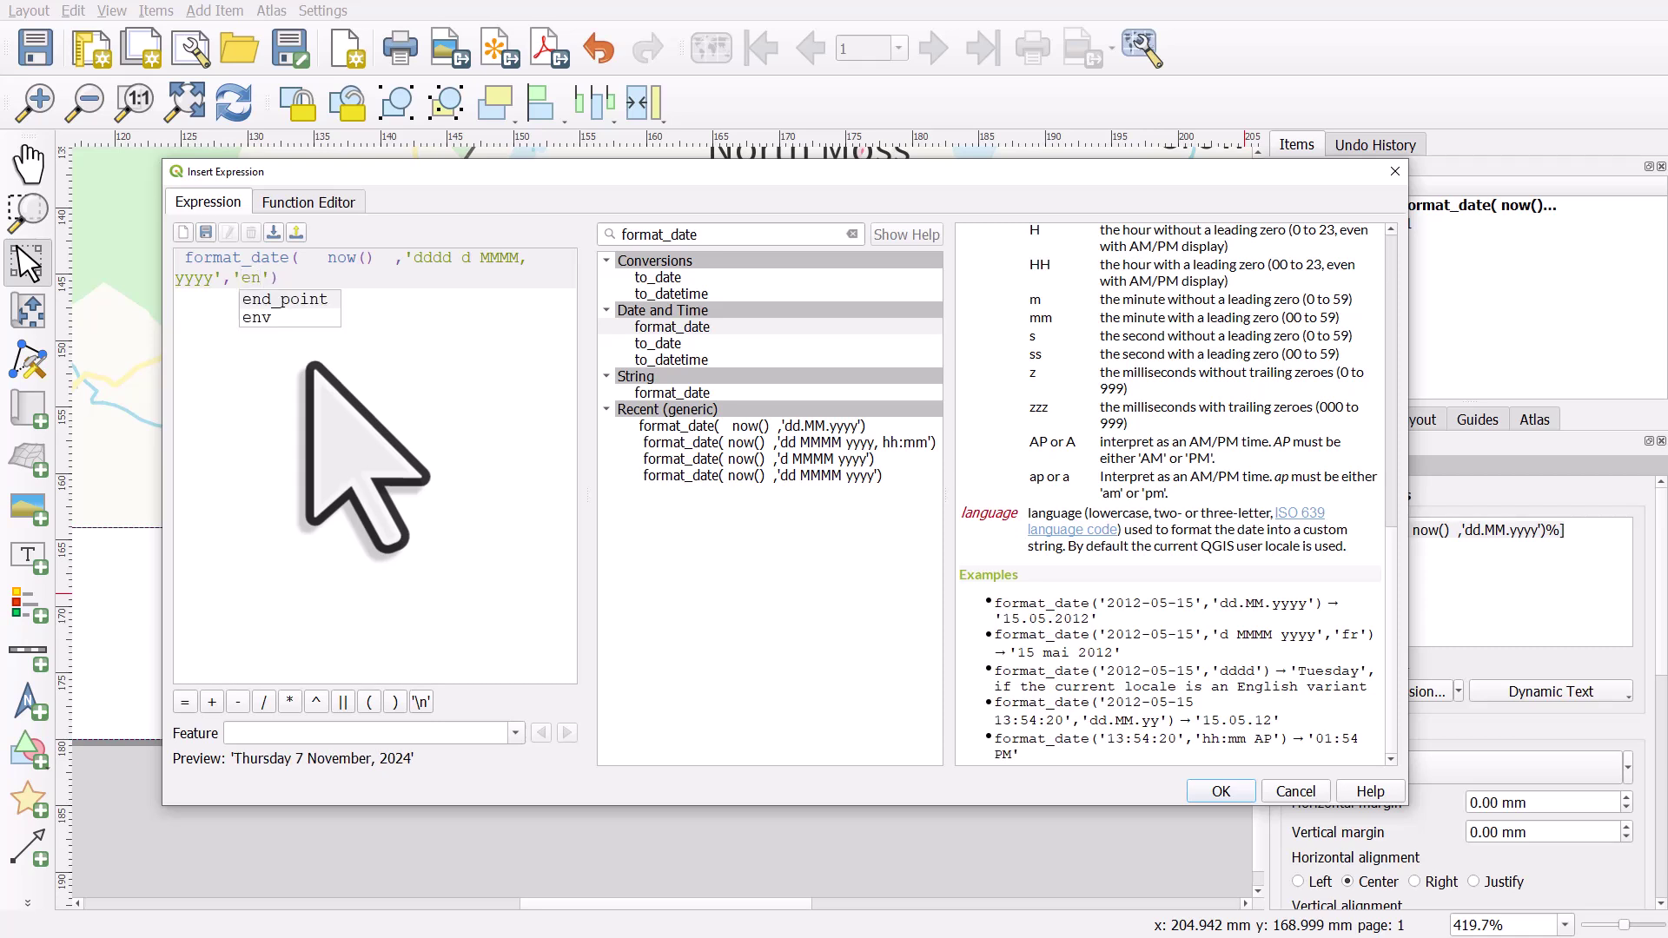
key(BackSpace)
key(BackSpace)
key(BackSpace)
key(BackSpace)
key(BackSpace)
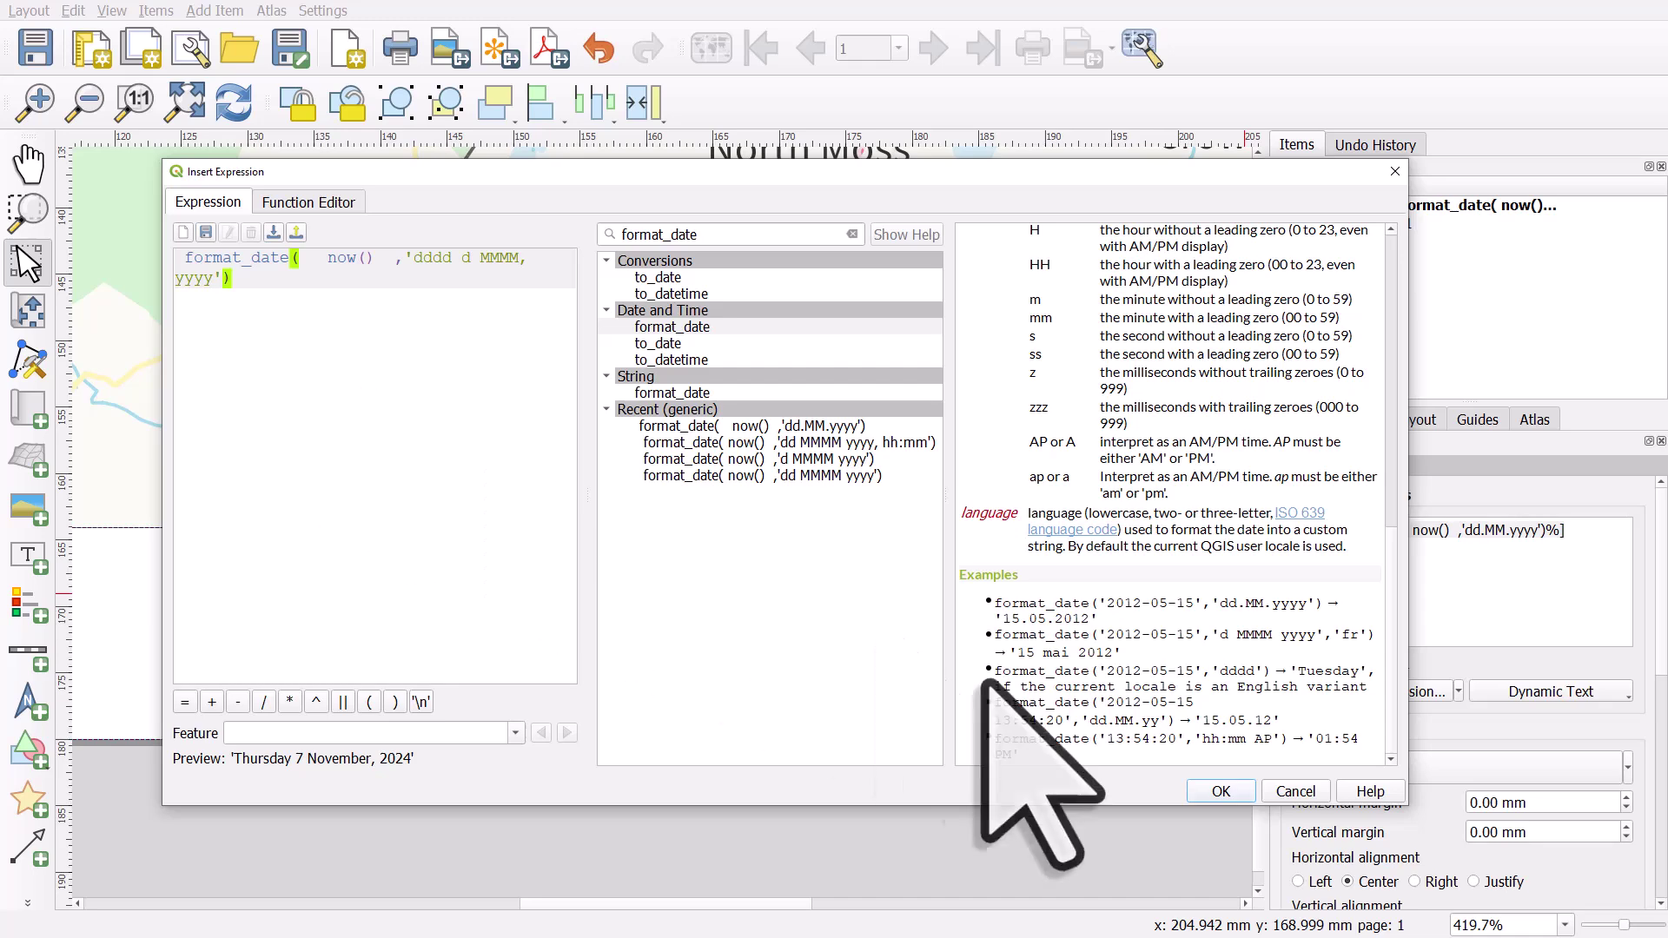
Step: Apply the 'dddd d MMMM, yyyy' expression to the label and zoom the layout out
click(1220, 791)
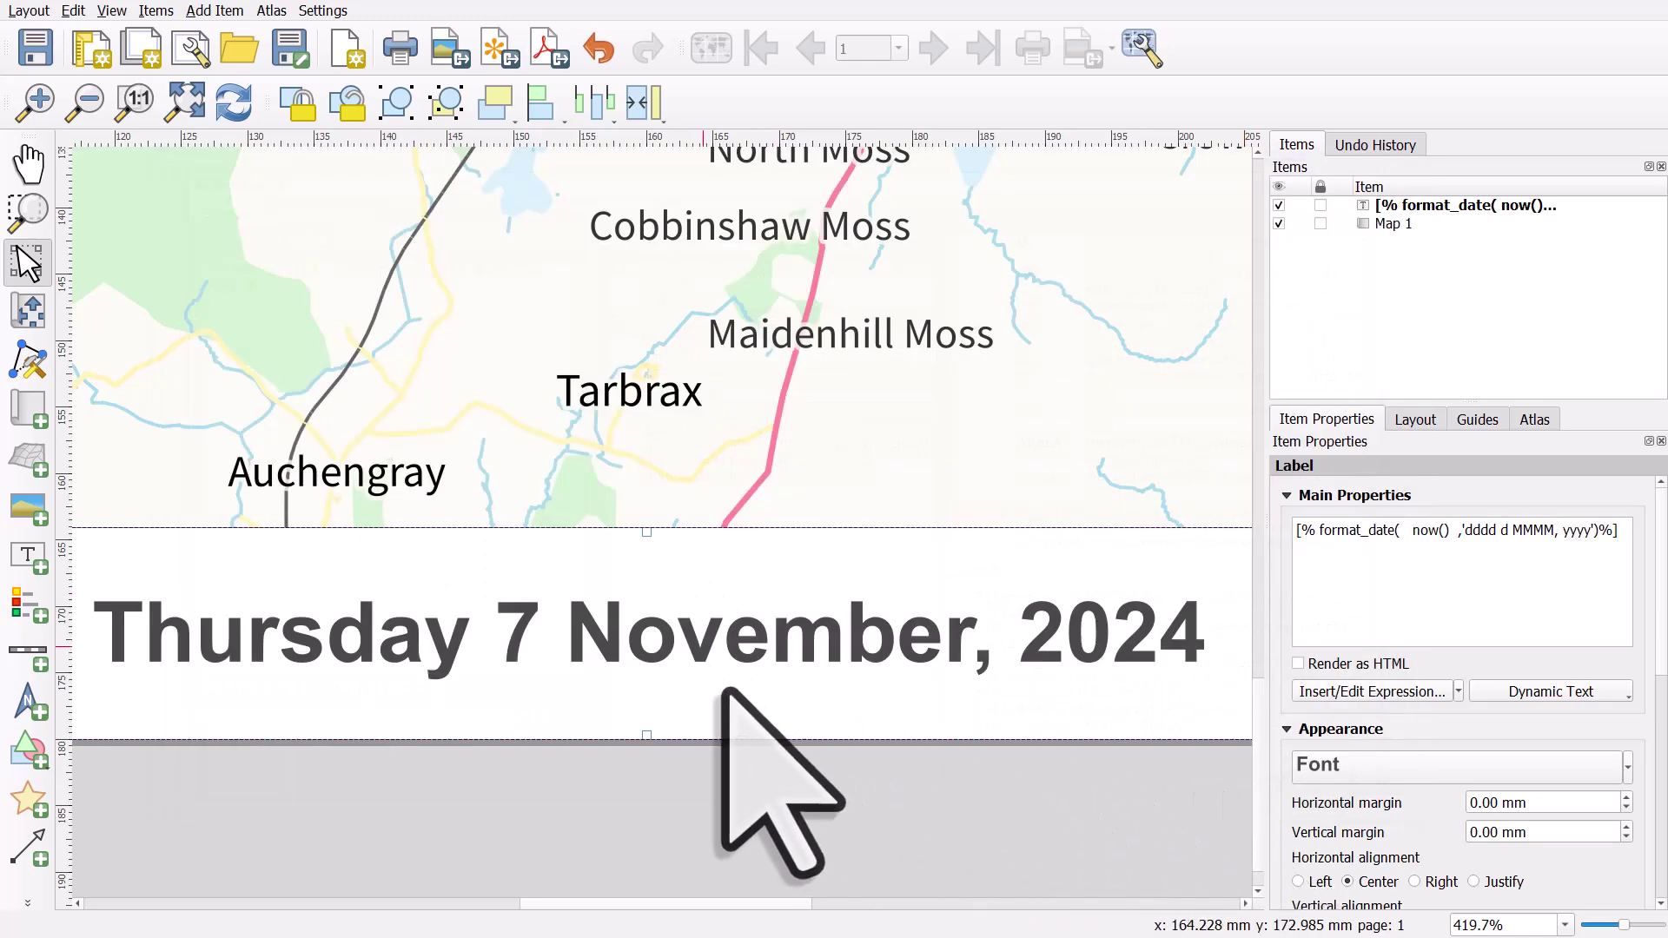
scroll(699, 686, down, 1)
scroll(700, 686, down, 7)
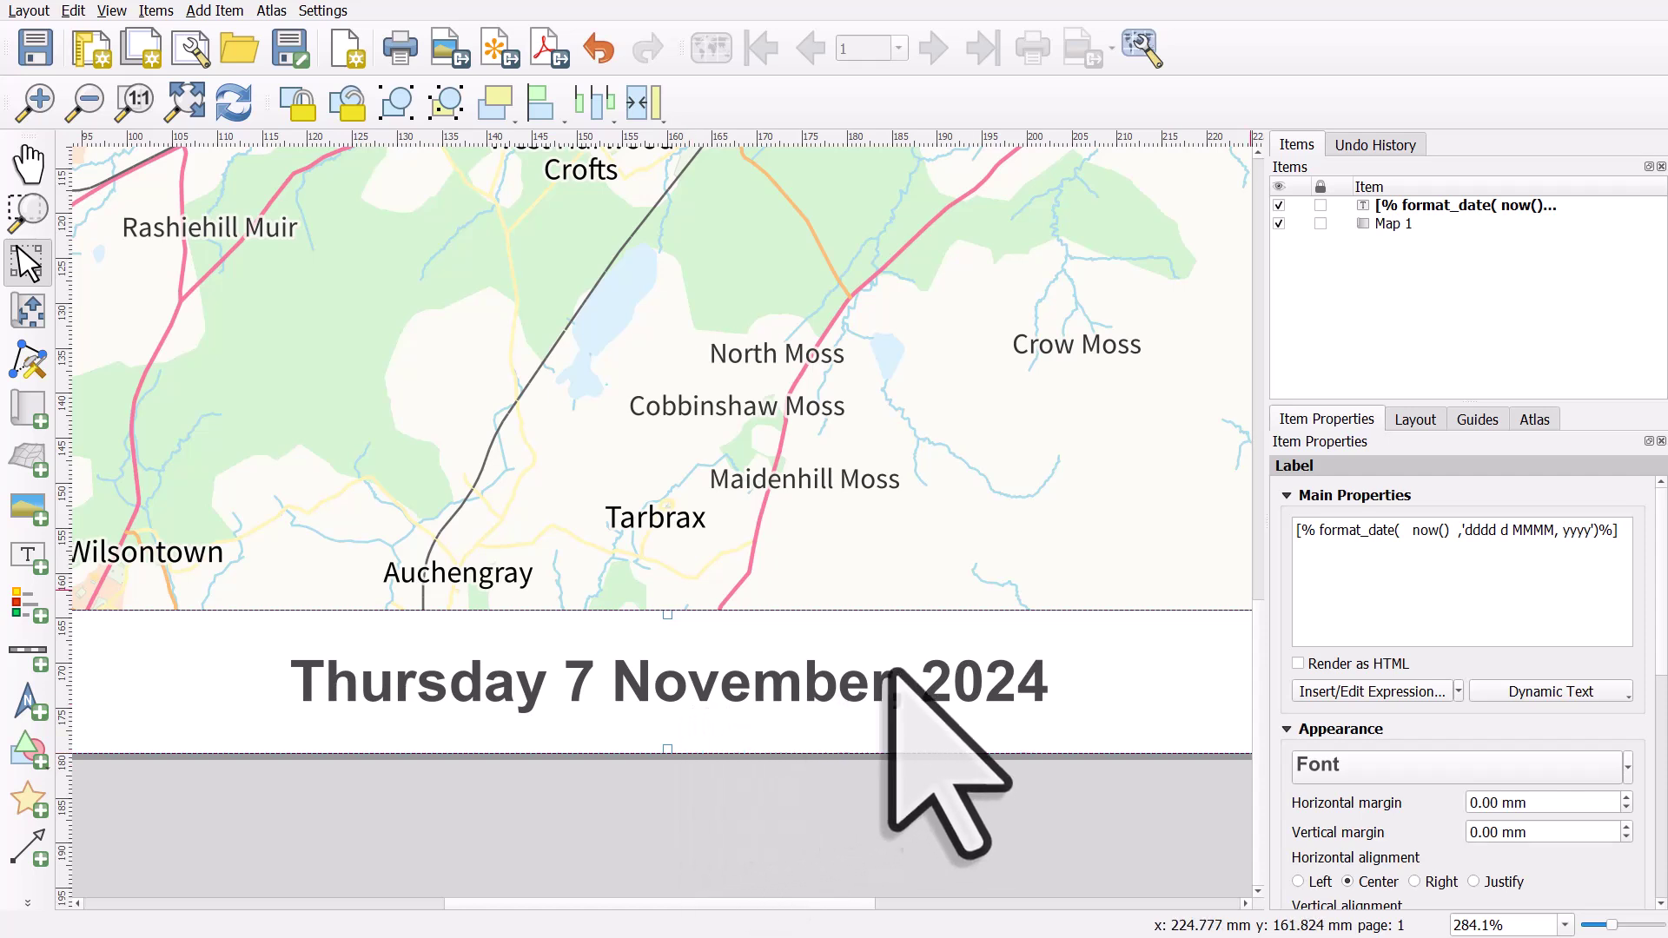
Step: Reopen the label's expression editor and look up the format_number function help
triple_click(1291, 528)
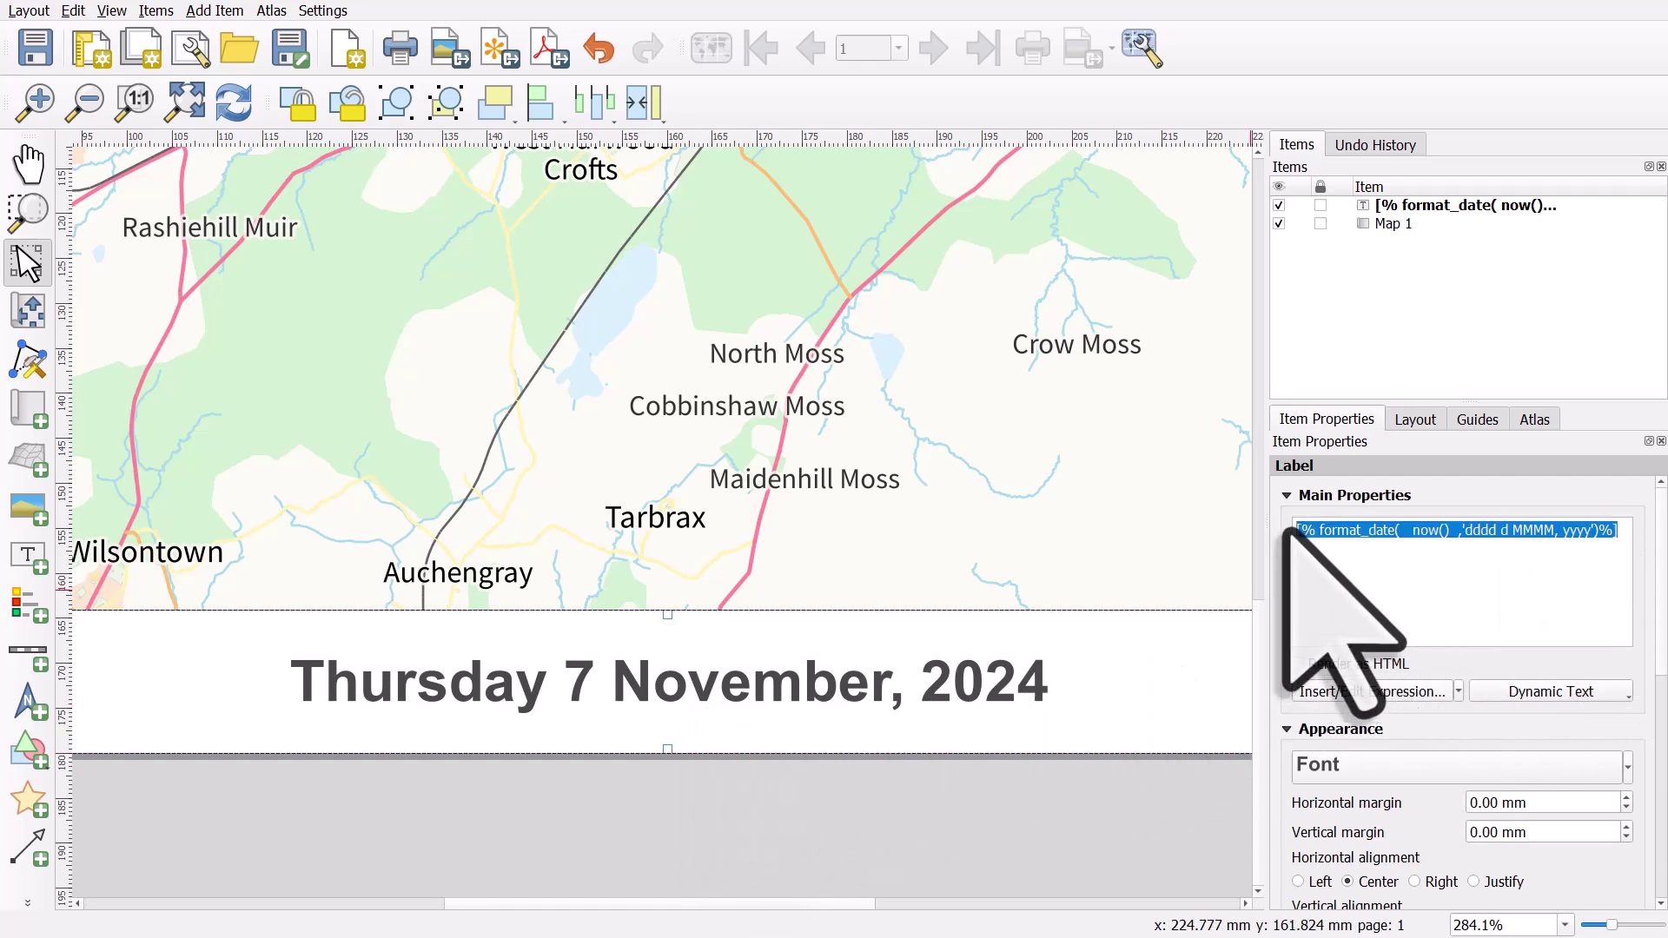
click(1354, 693)
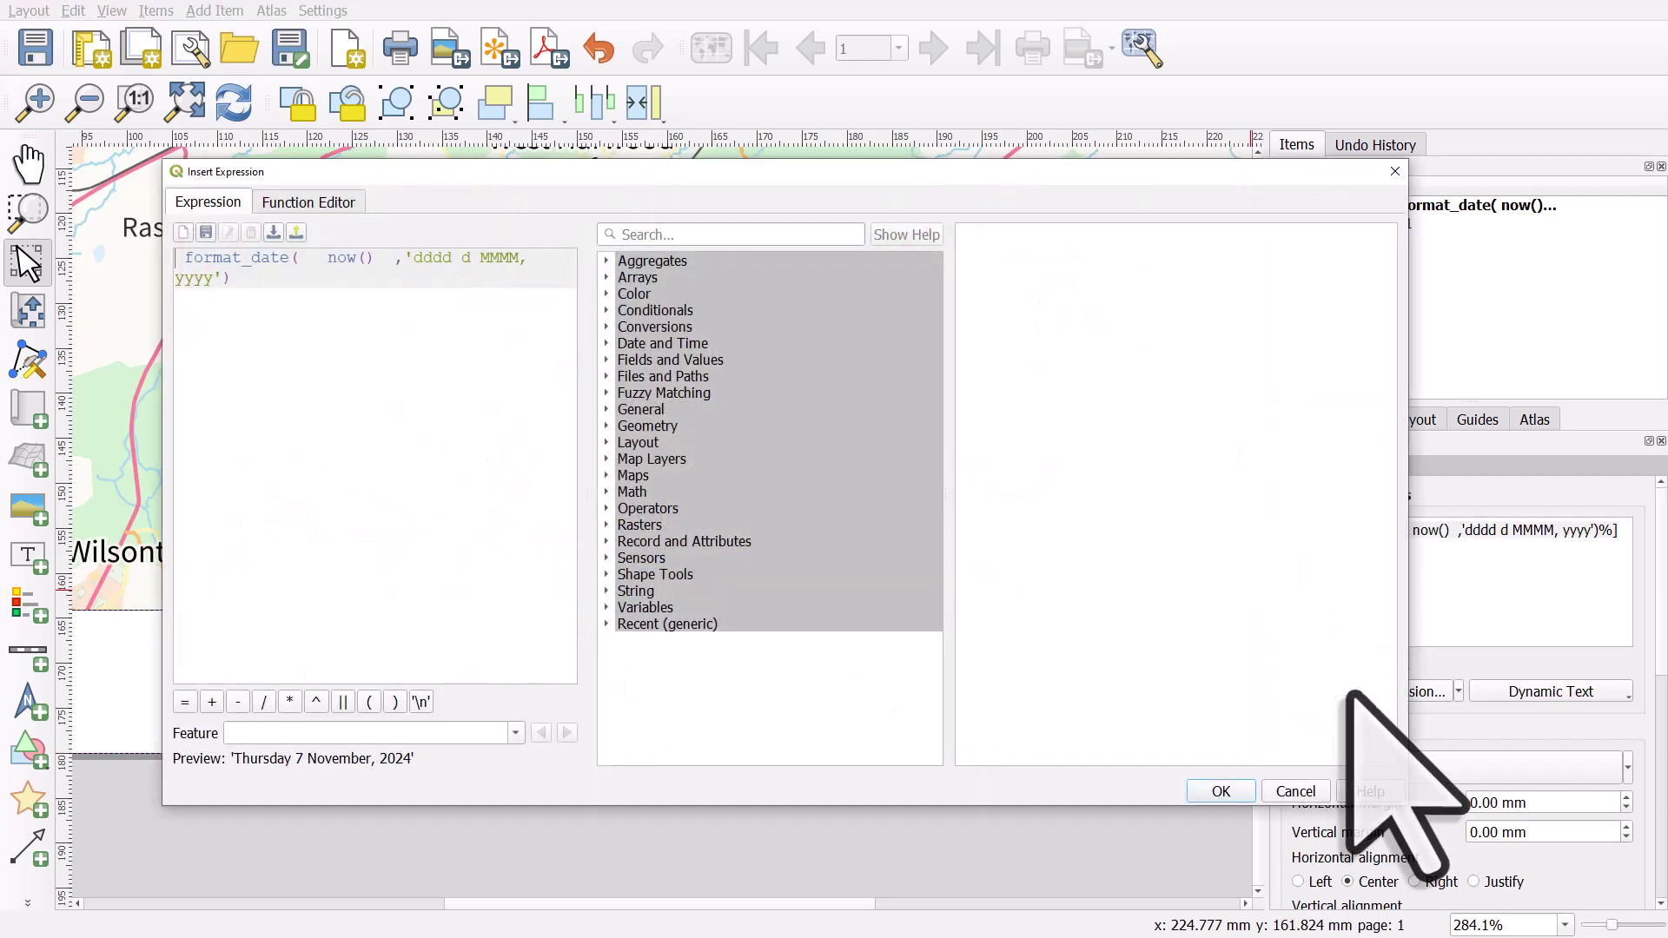
click(658, 234)
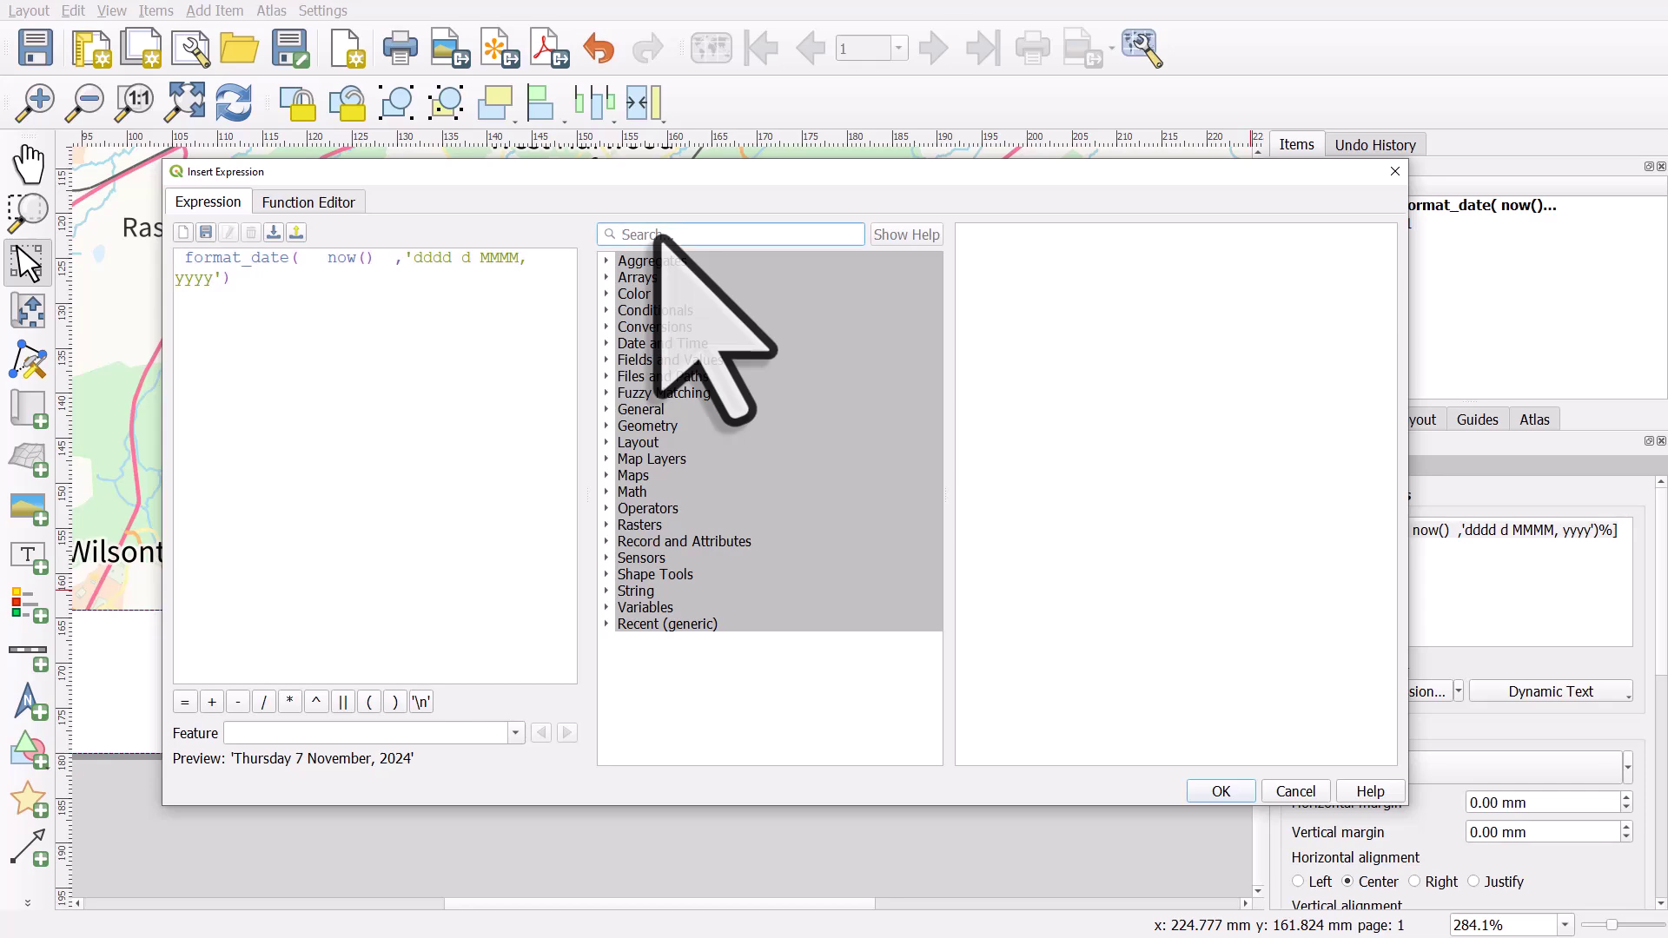
text(format_)
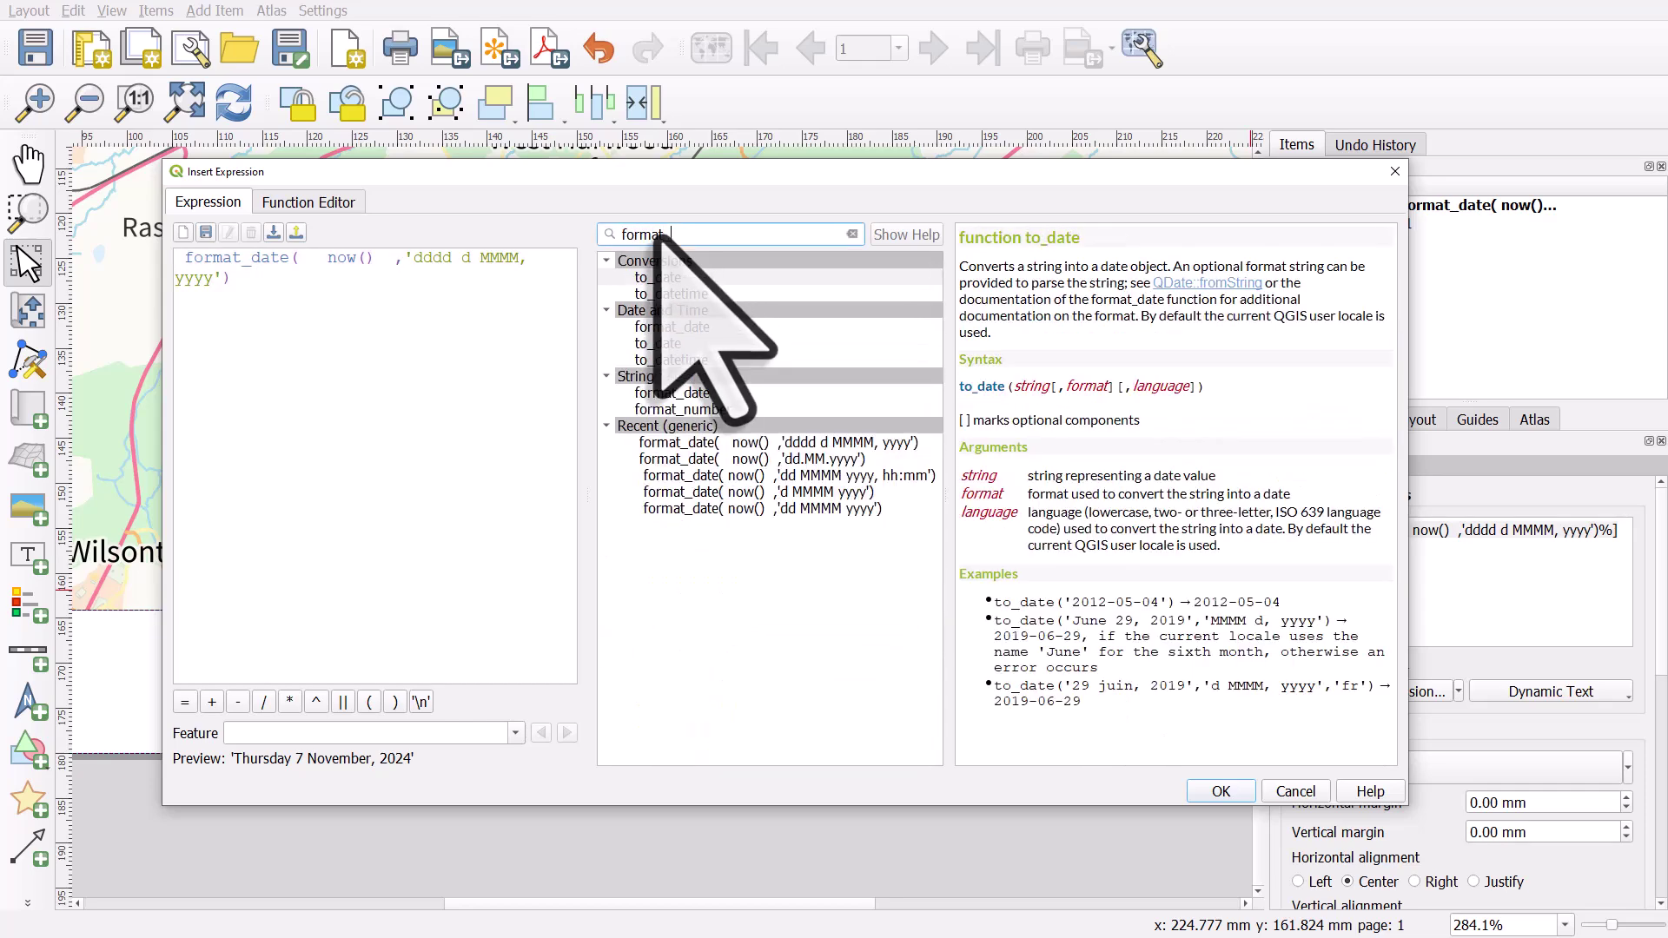
text(number)
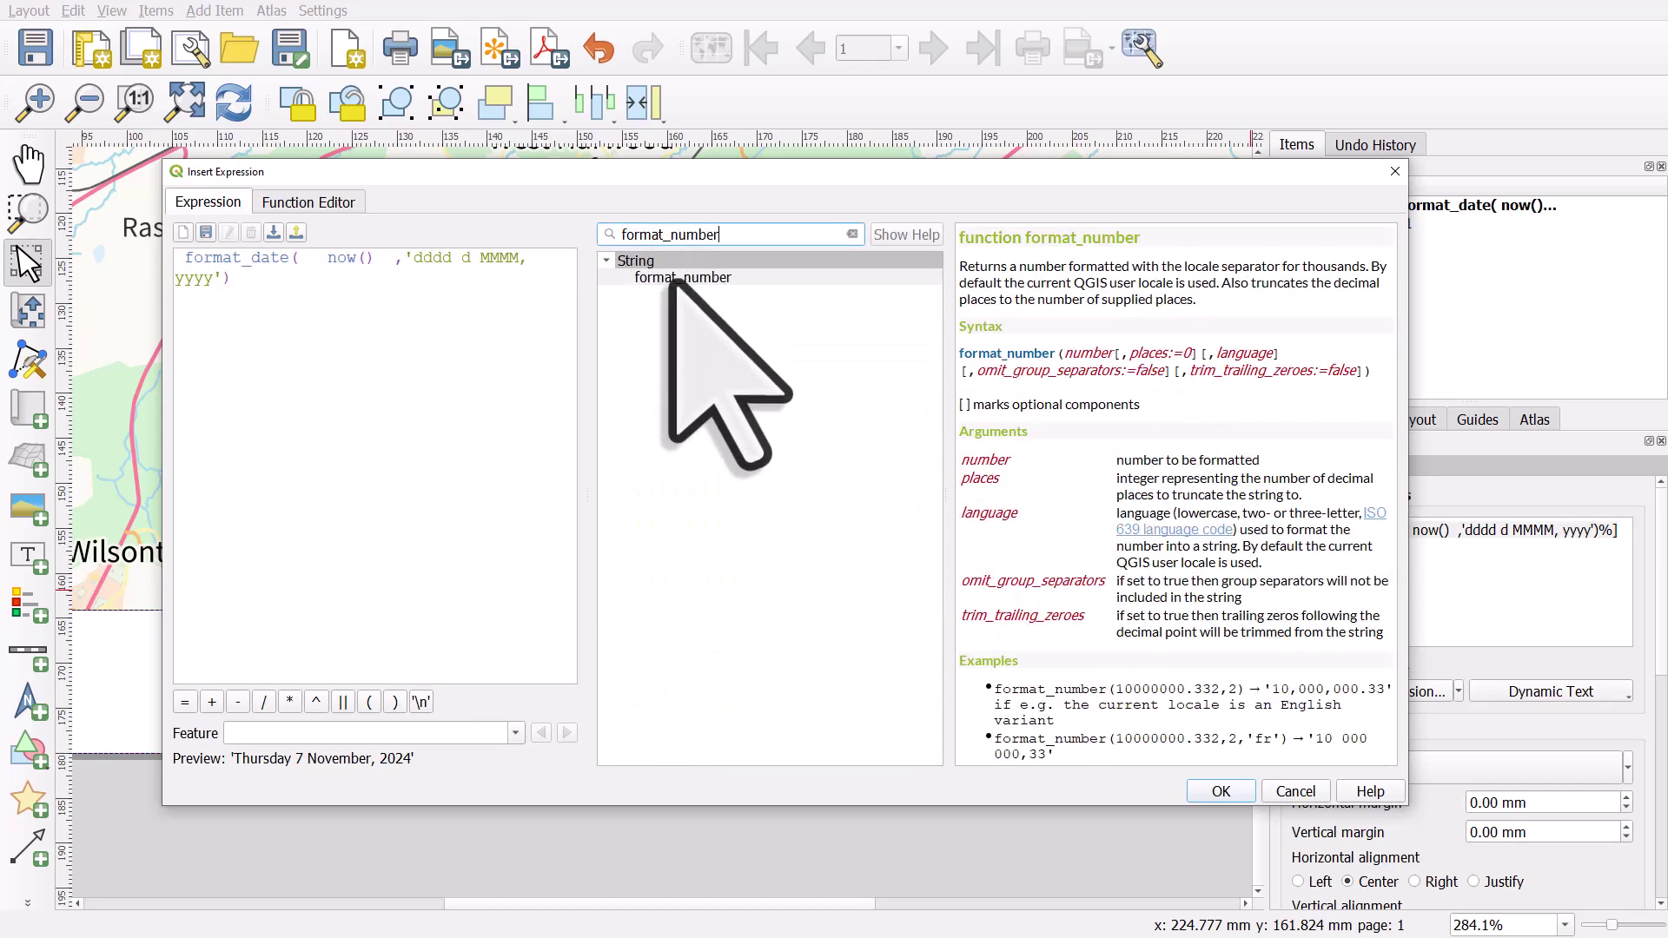
click(674, 279)
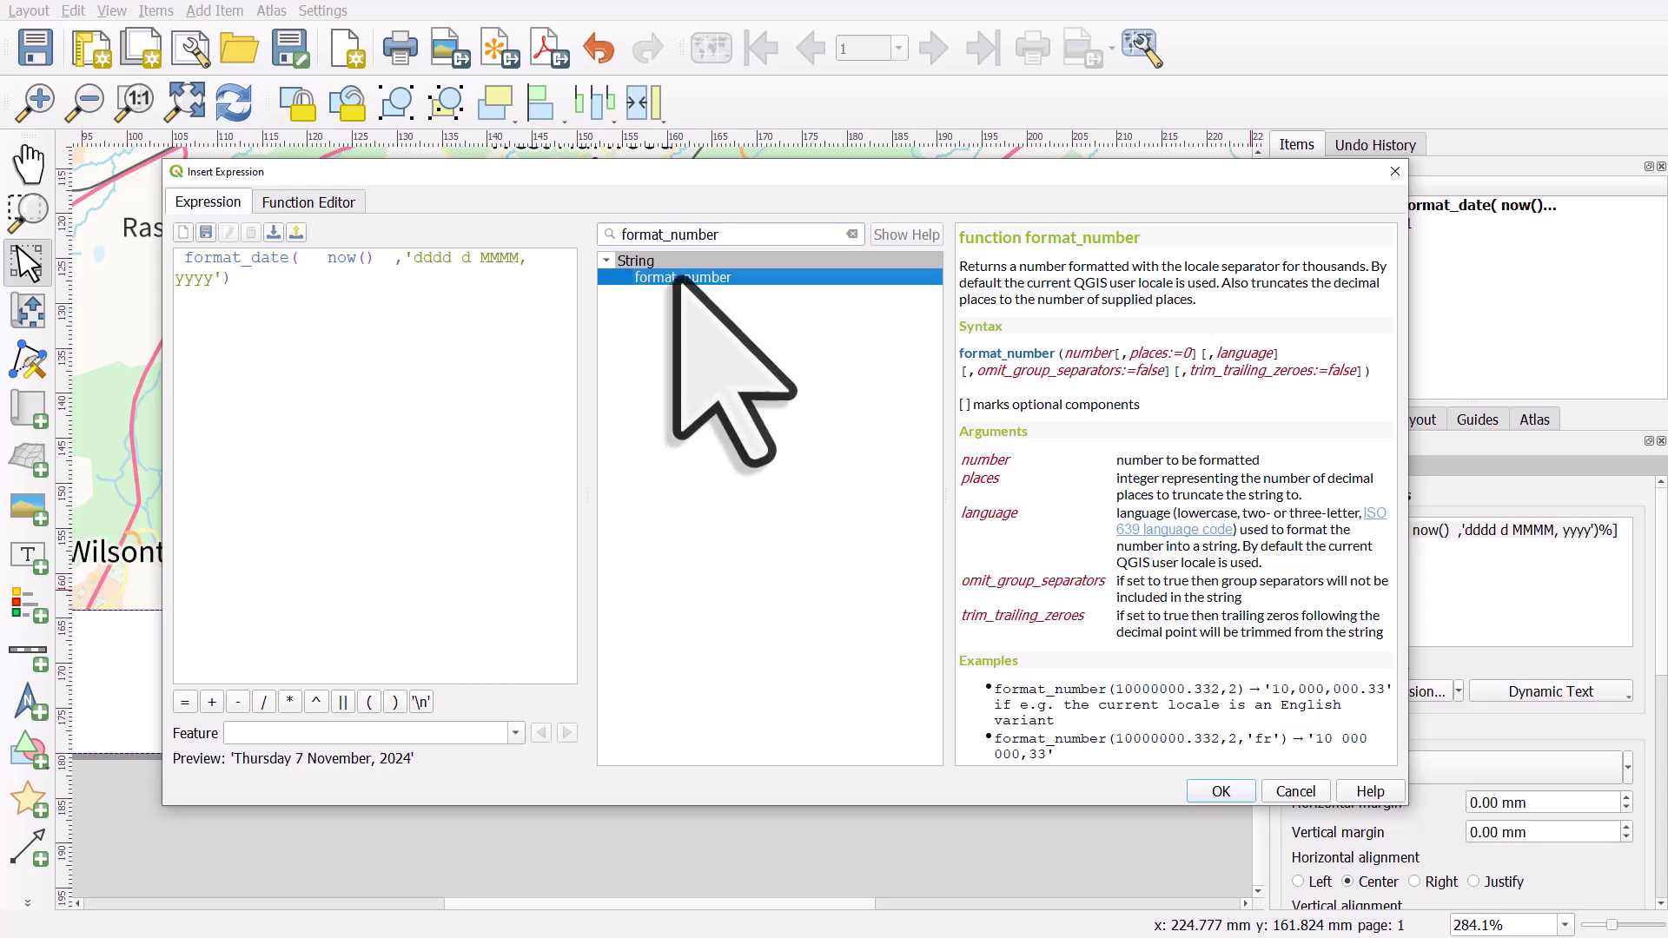
Step: Show the format_date help and scroll down to its time format codes
double_click(717, 235)
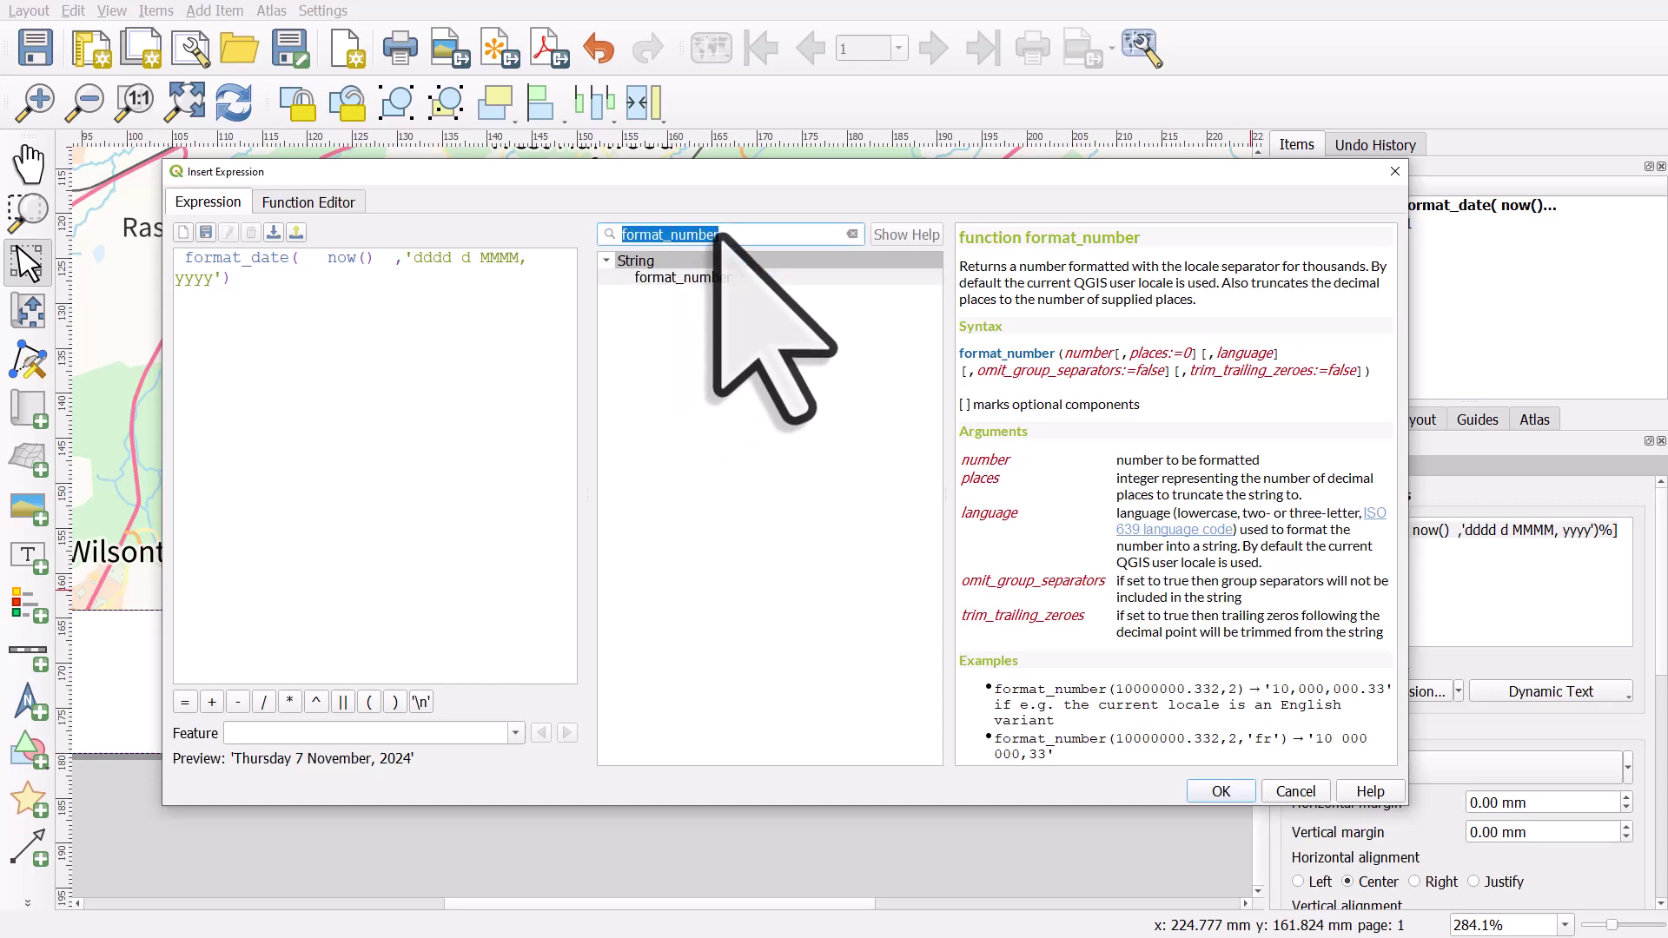
text(format_date)
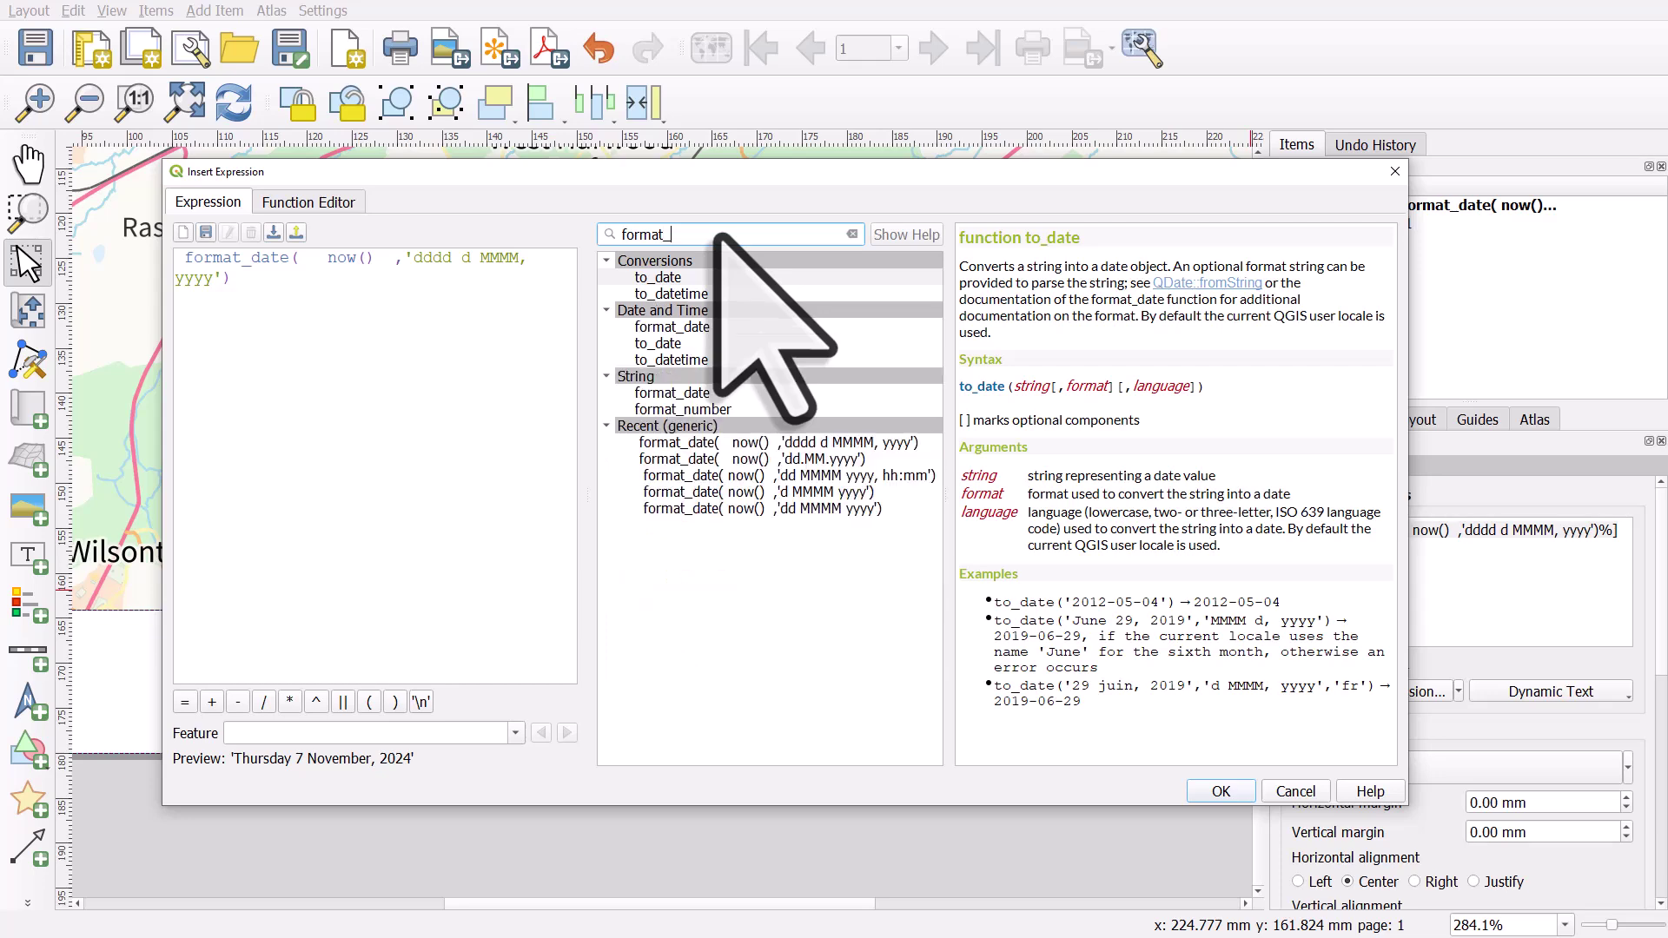
click(687, 393)
scroll(1389, 322, down, 1)
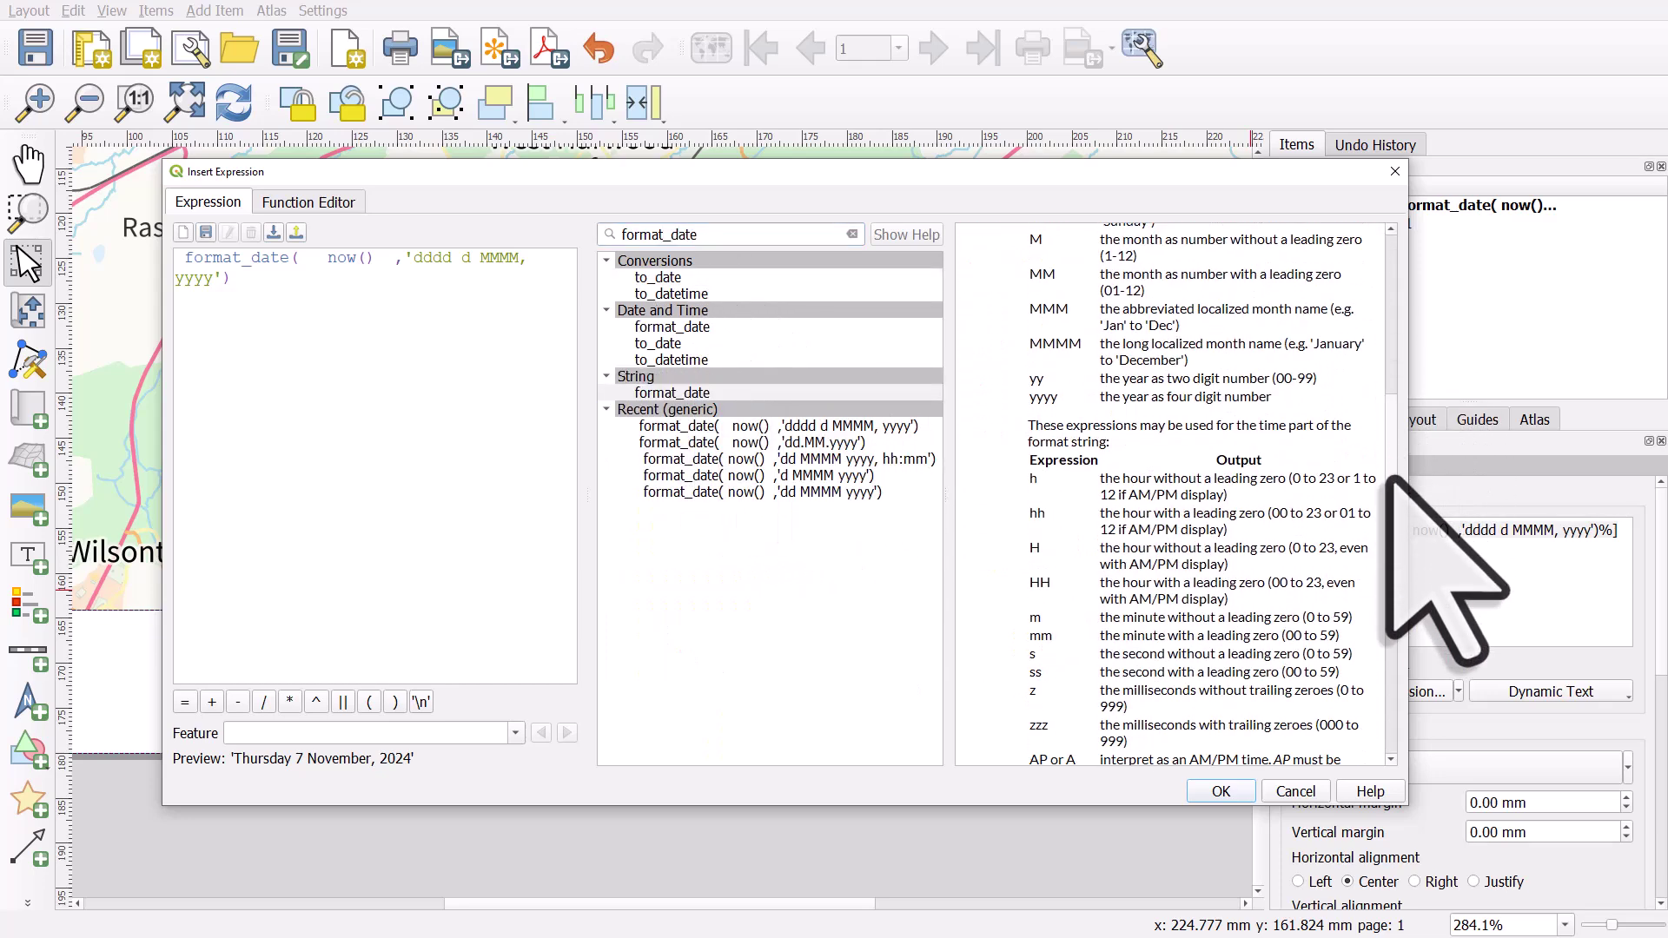
drag(1388, 480, 1389, 541)
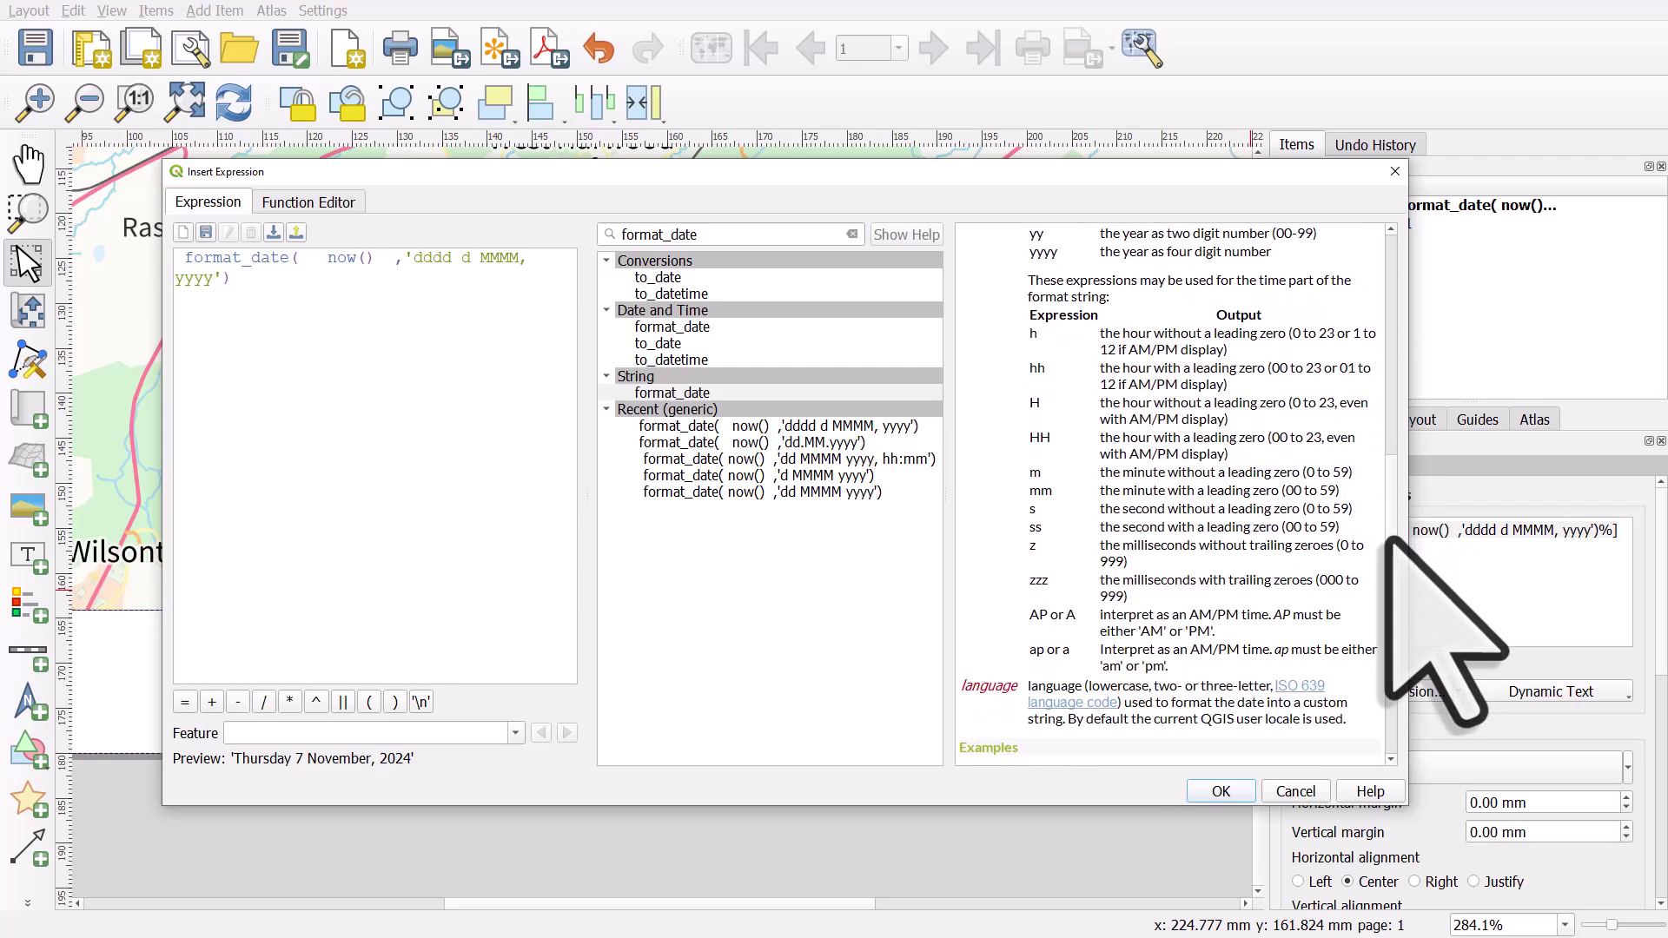
Step: Append ' hh:HH:ss' after yyyy, checking the hh, HH and ss codes in the help
click(221, 284)
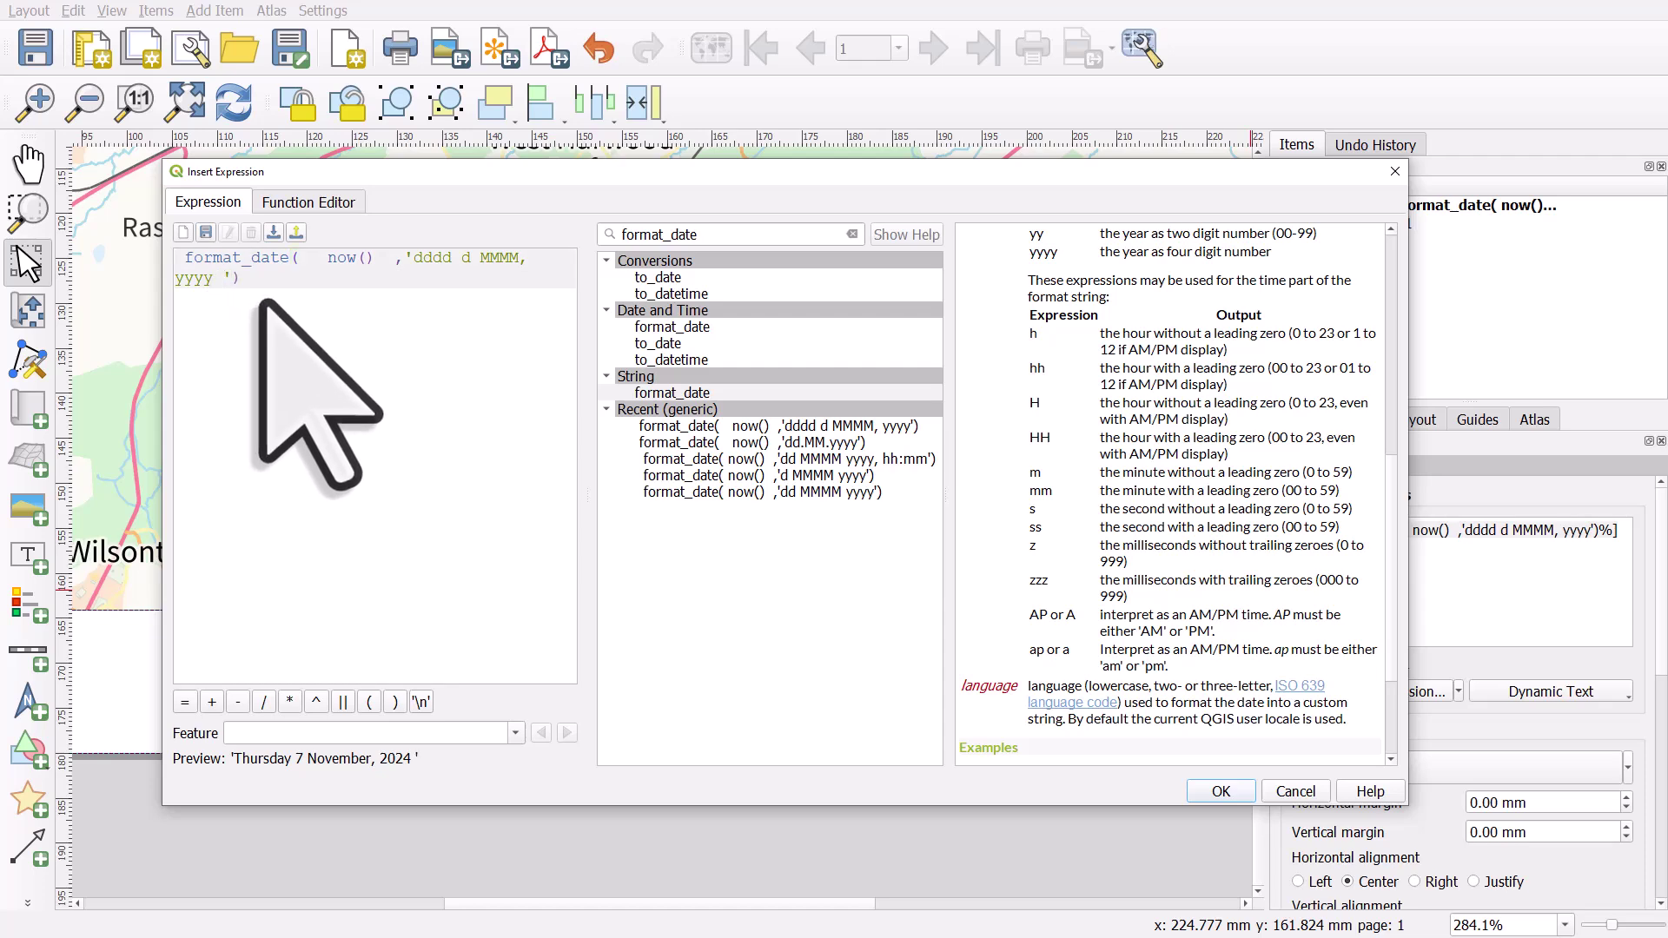
text(hh:HH:ss)
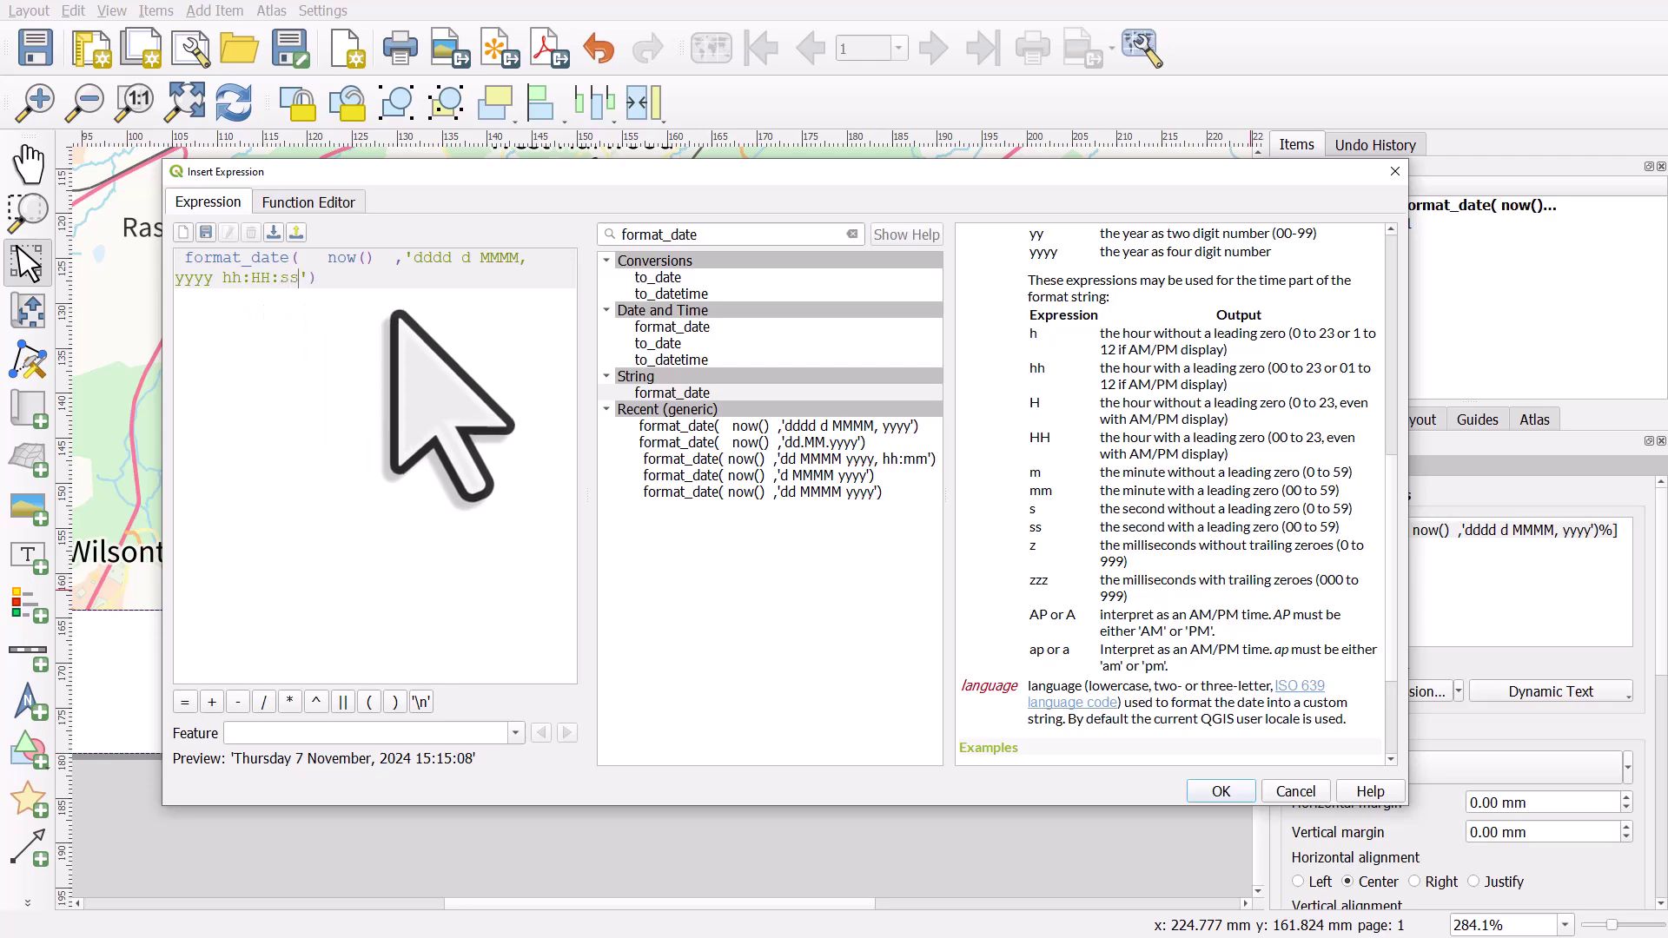
drag(1023, 363, 1229, 384)
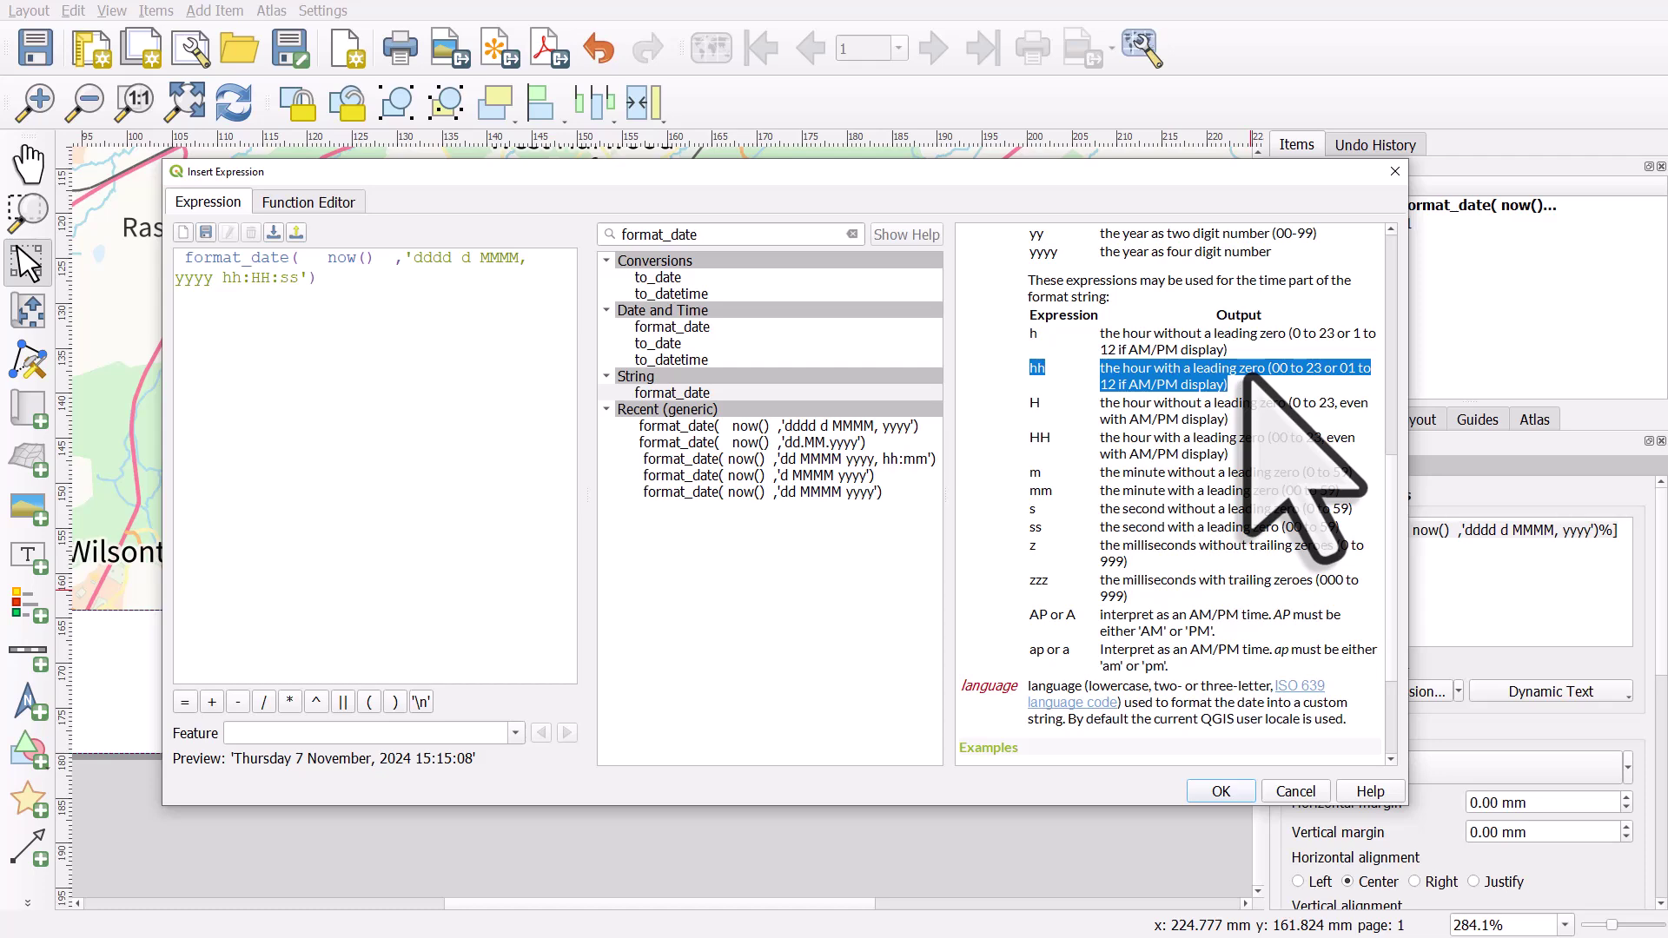
drag(1028, 437, 1233, 441)
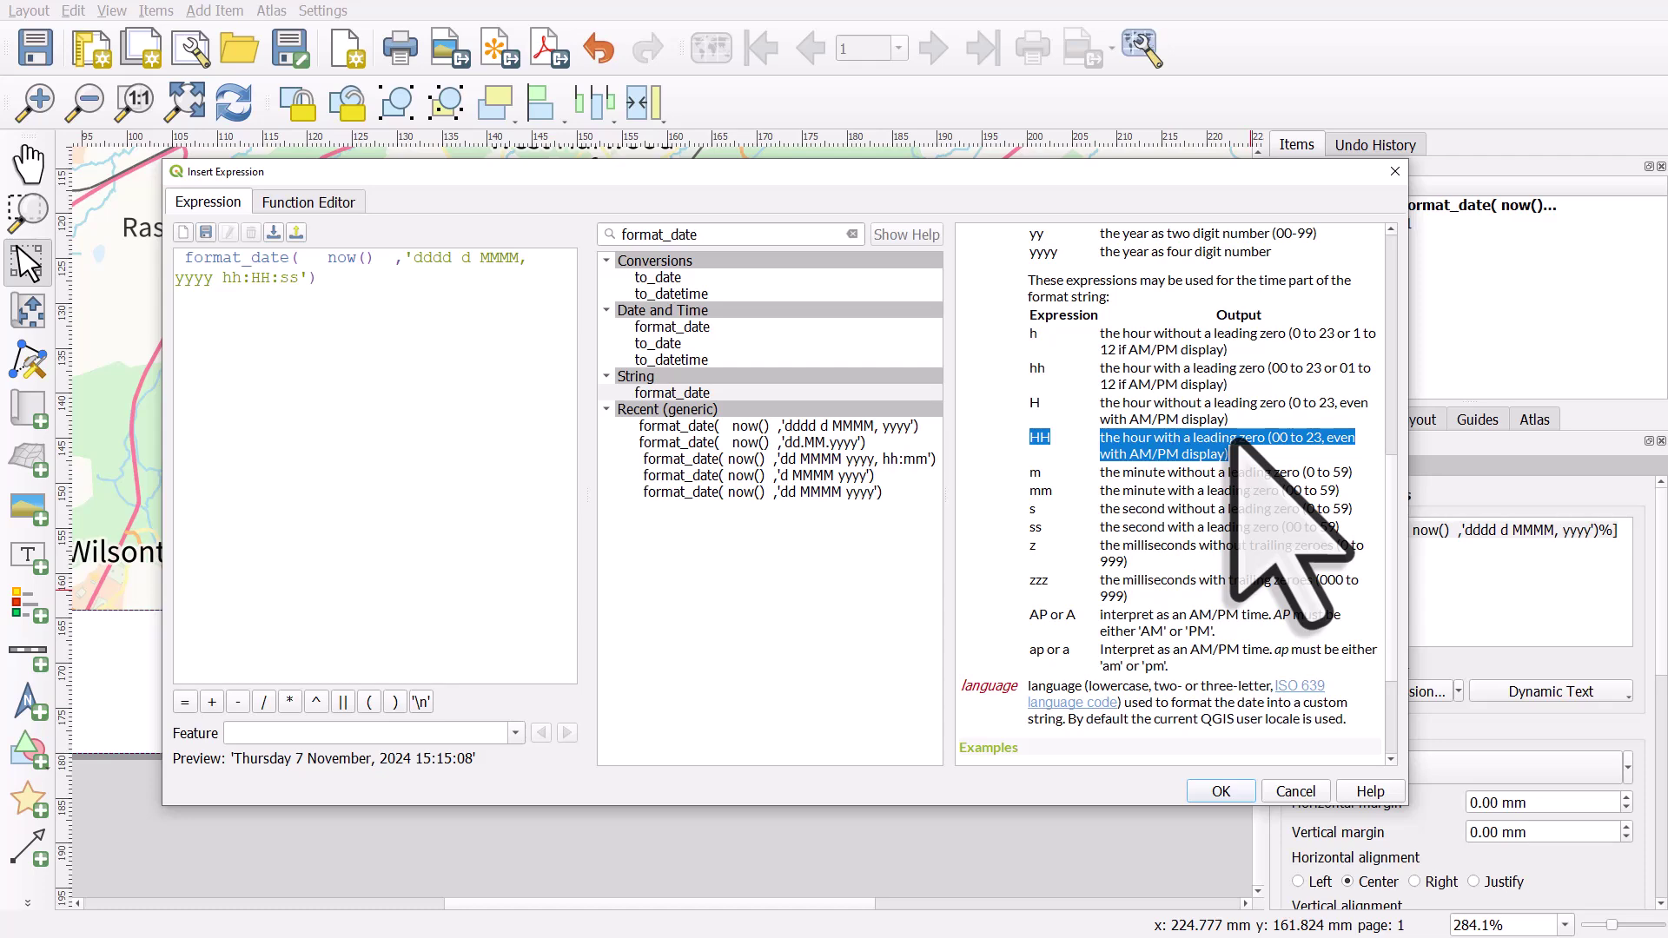
key(ctrl+a)
click(1062, 532)
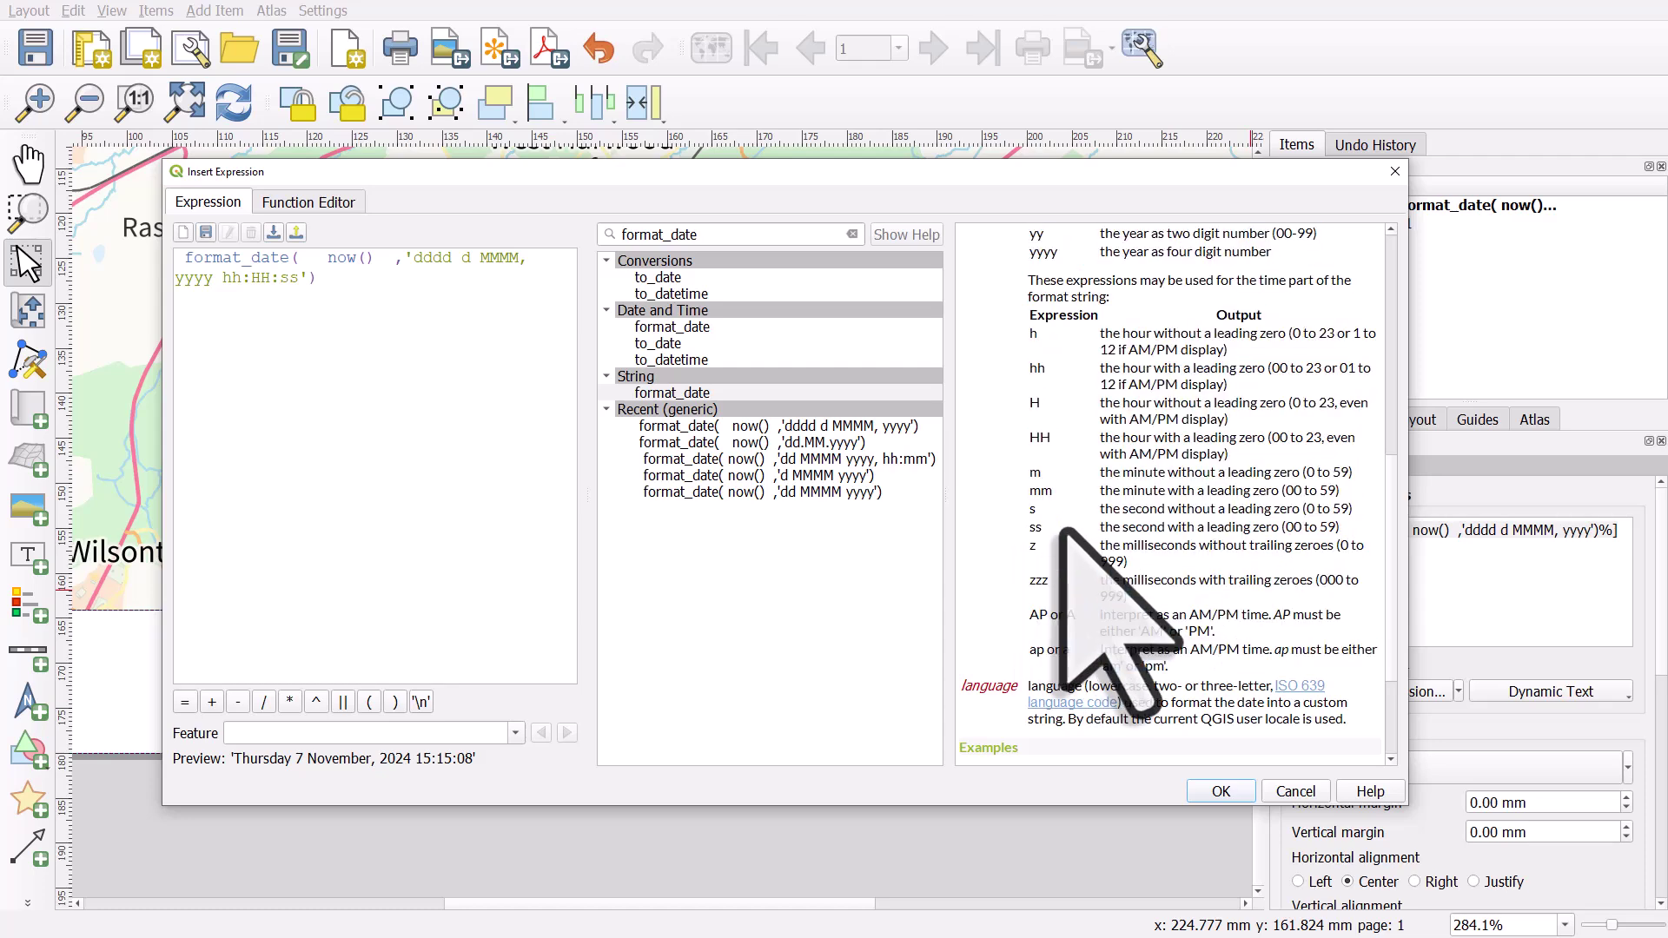
drag(1029, 527, 1343, 528)
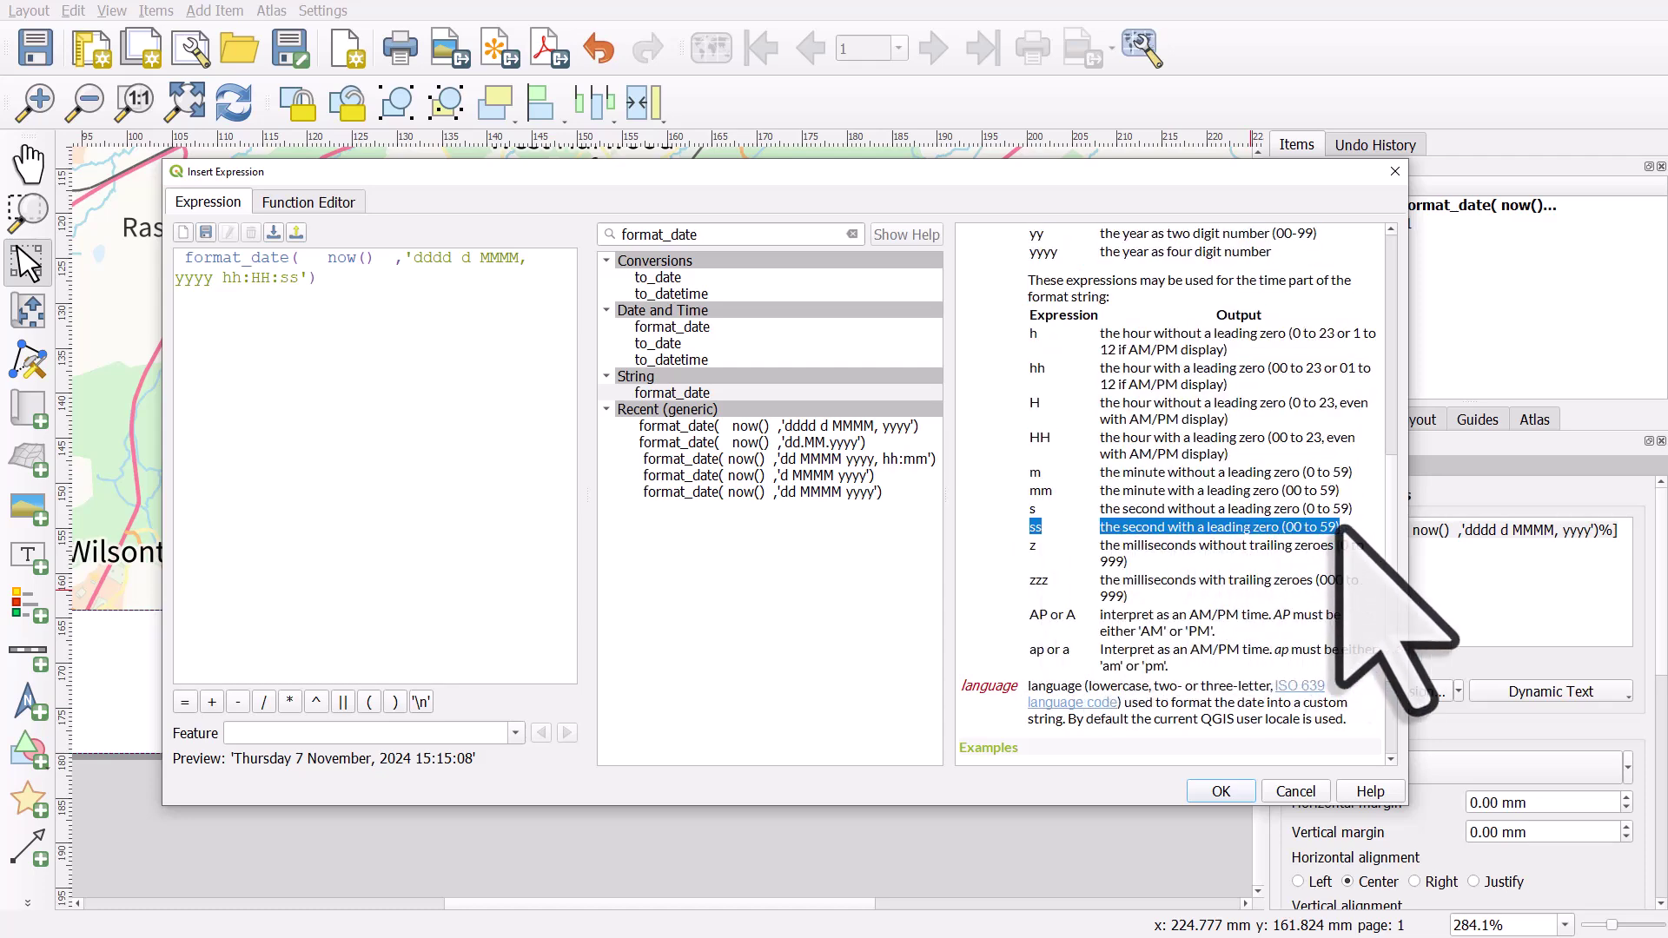
click(1341, 526)
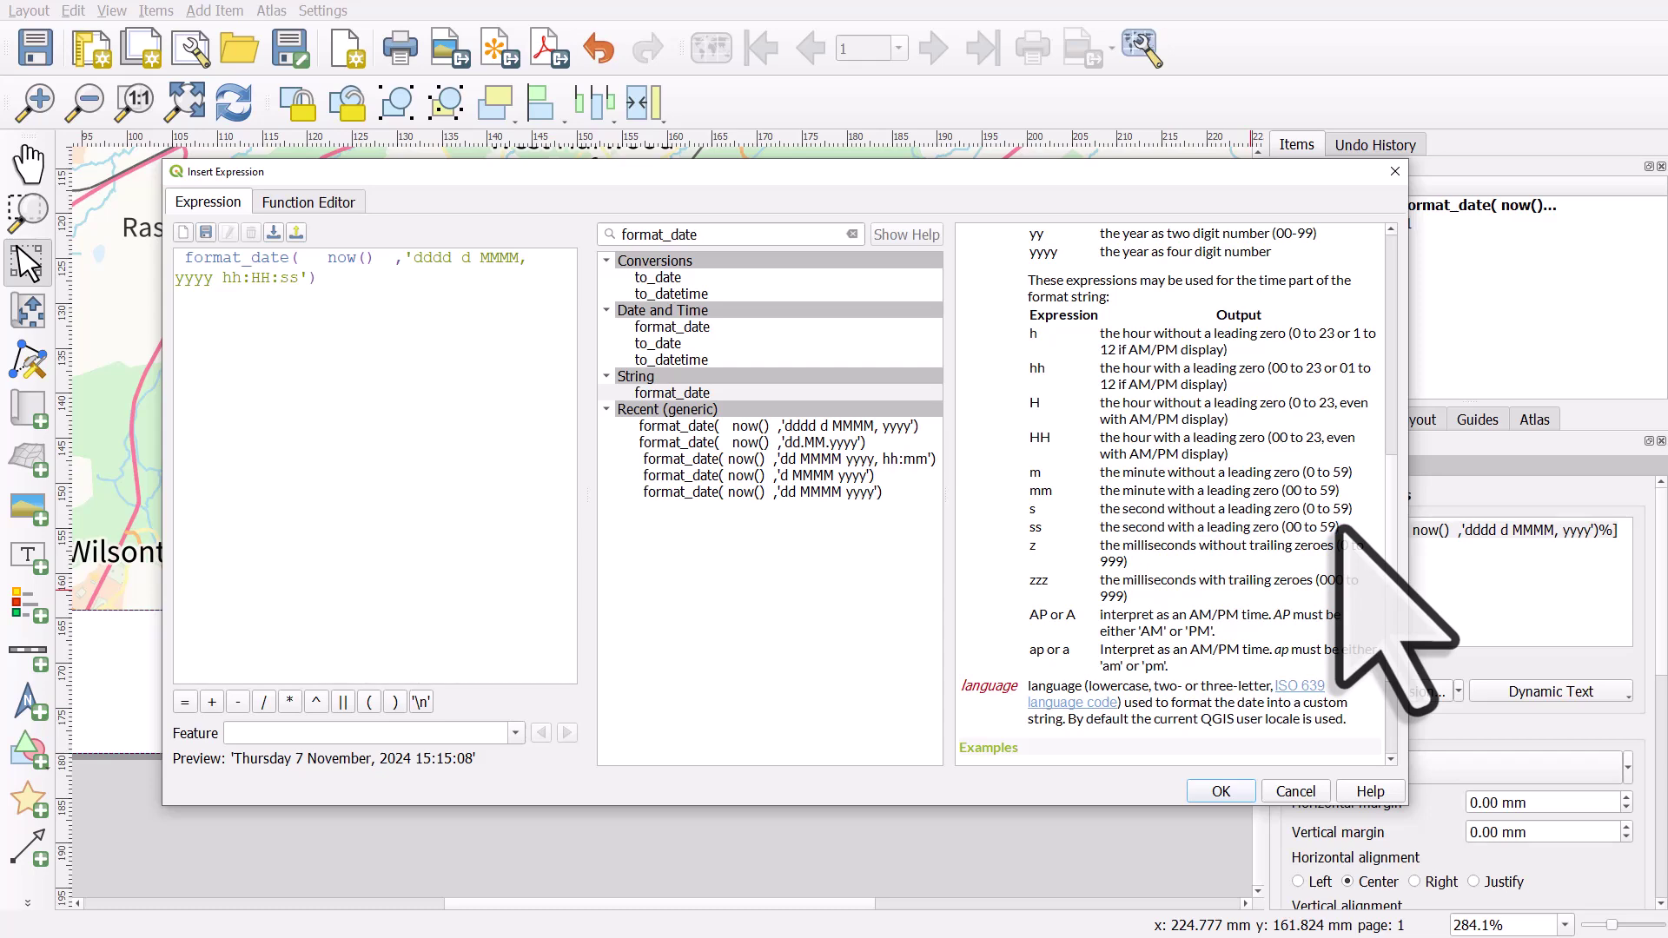
Step: Add ' AP' after ss and shorten hh to h, giving a preview of 3:15:56 PM
click(297, 278)
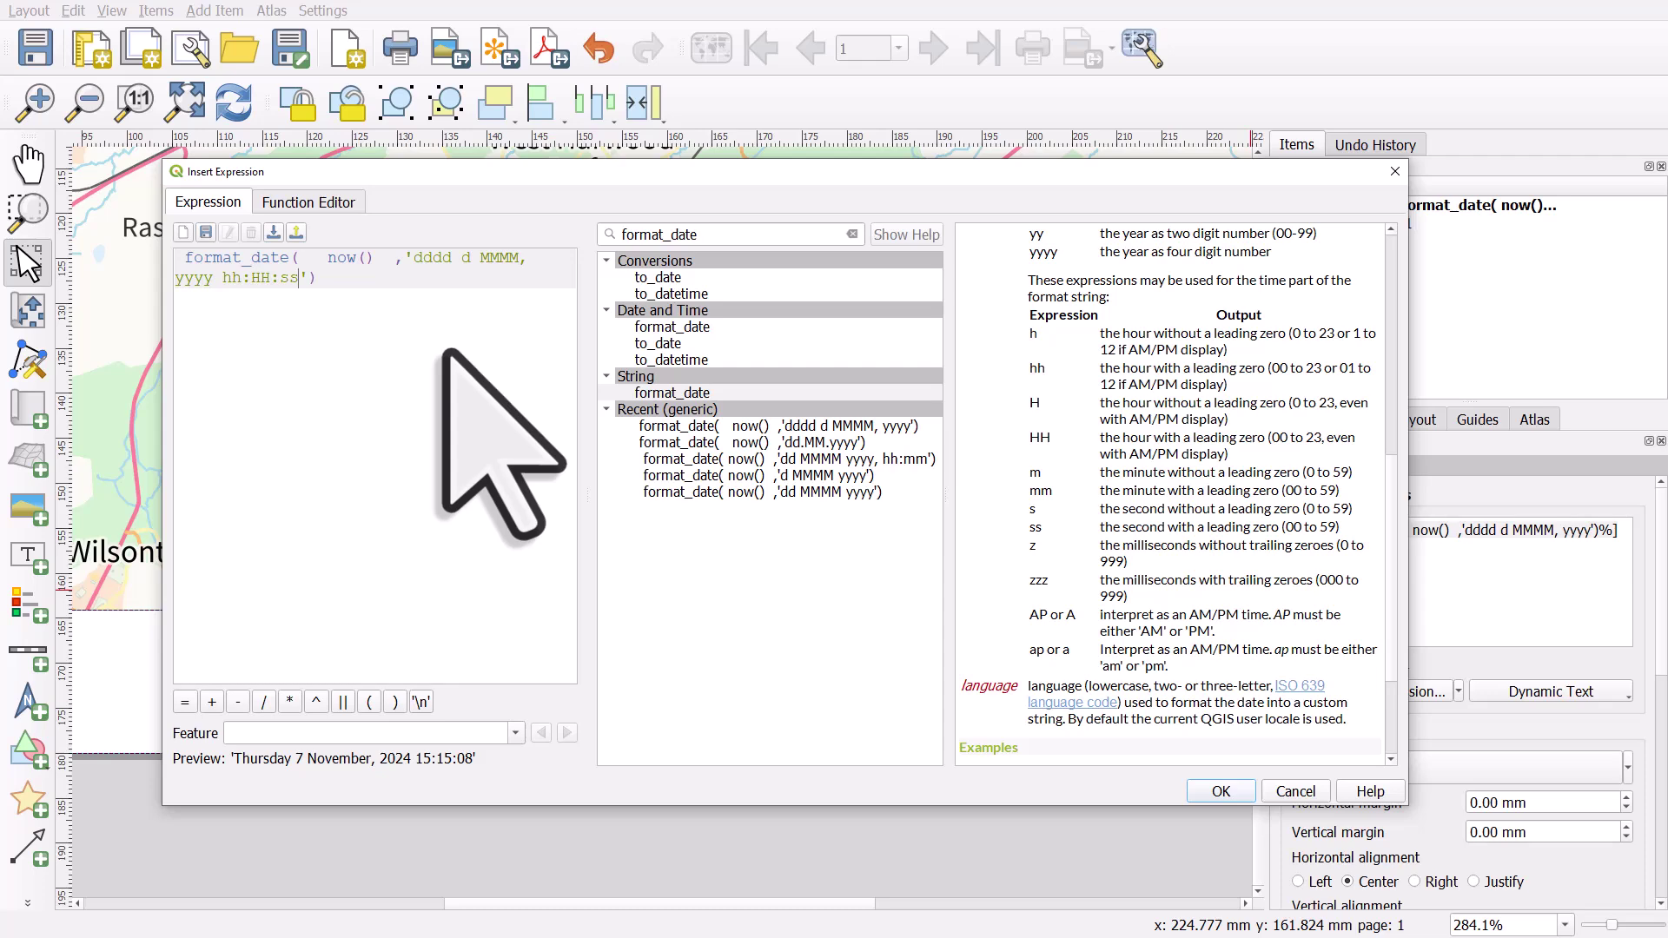
text(AP)
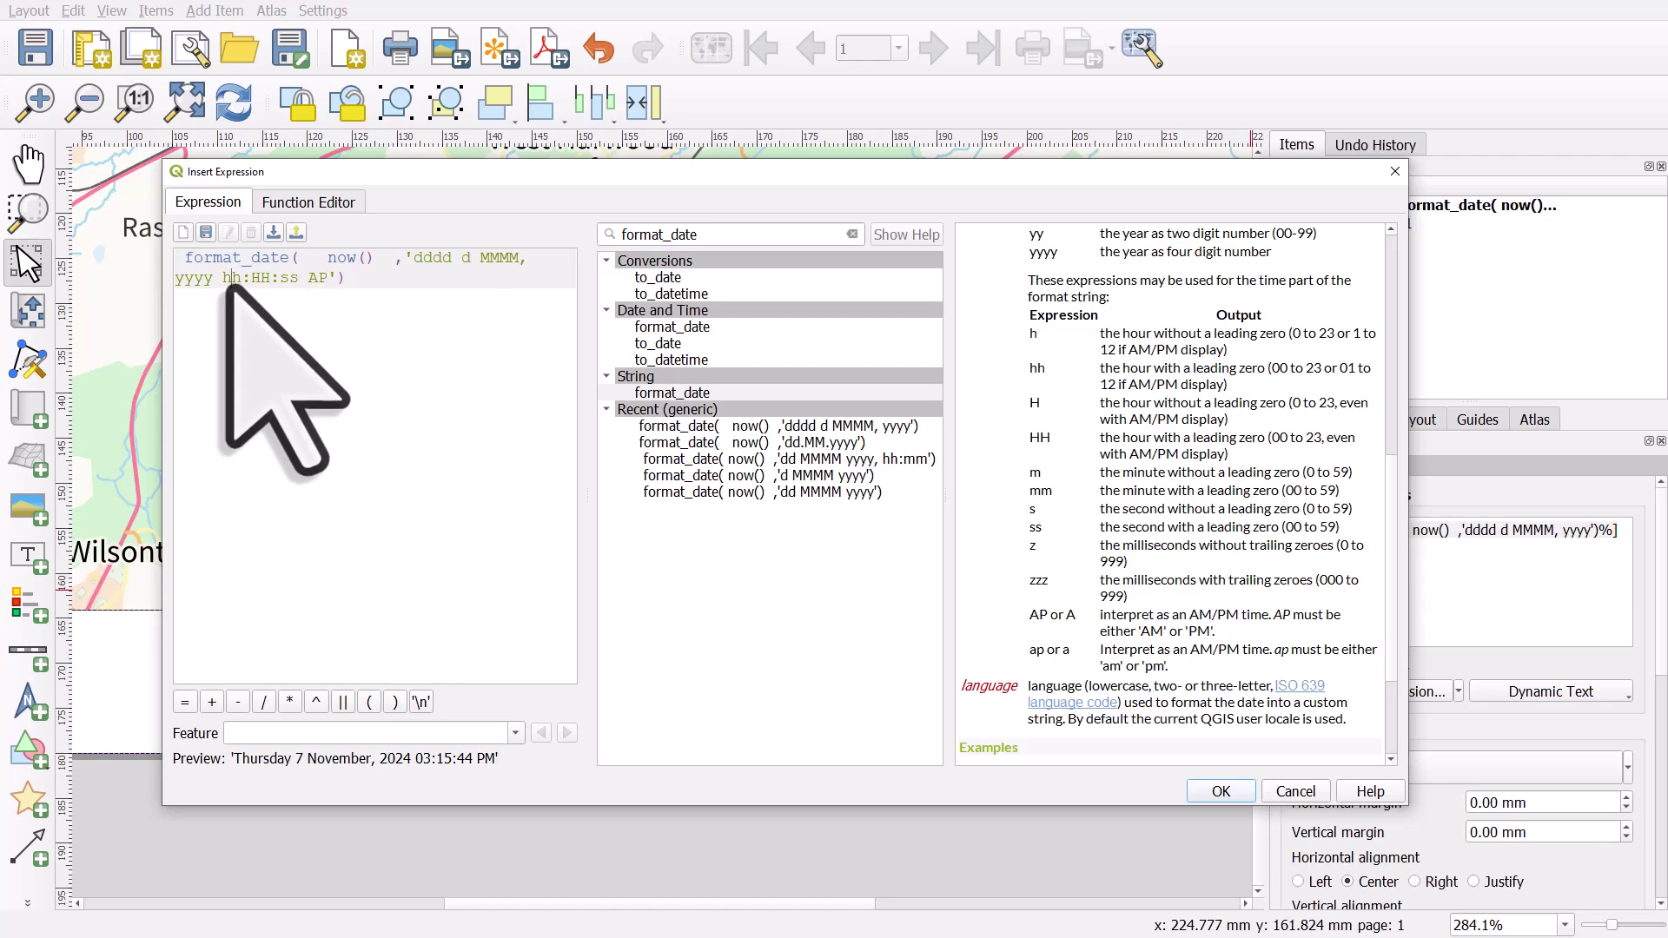
key(BackSpace)
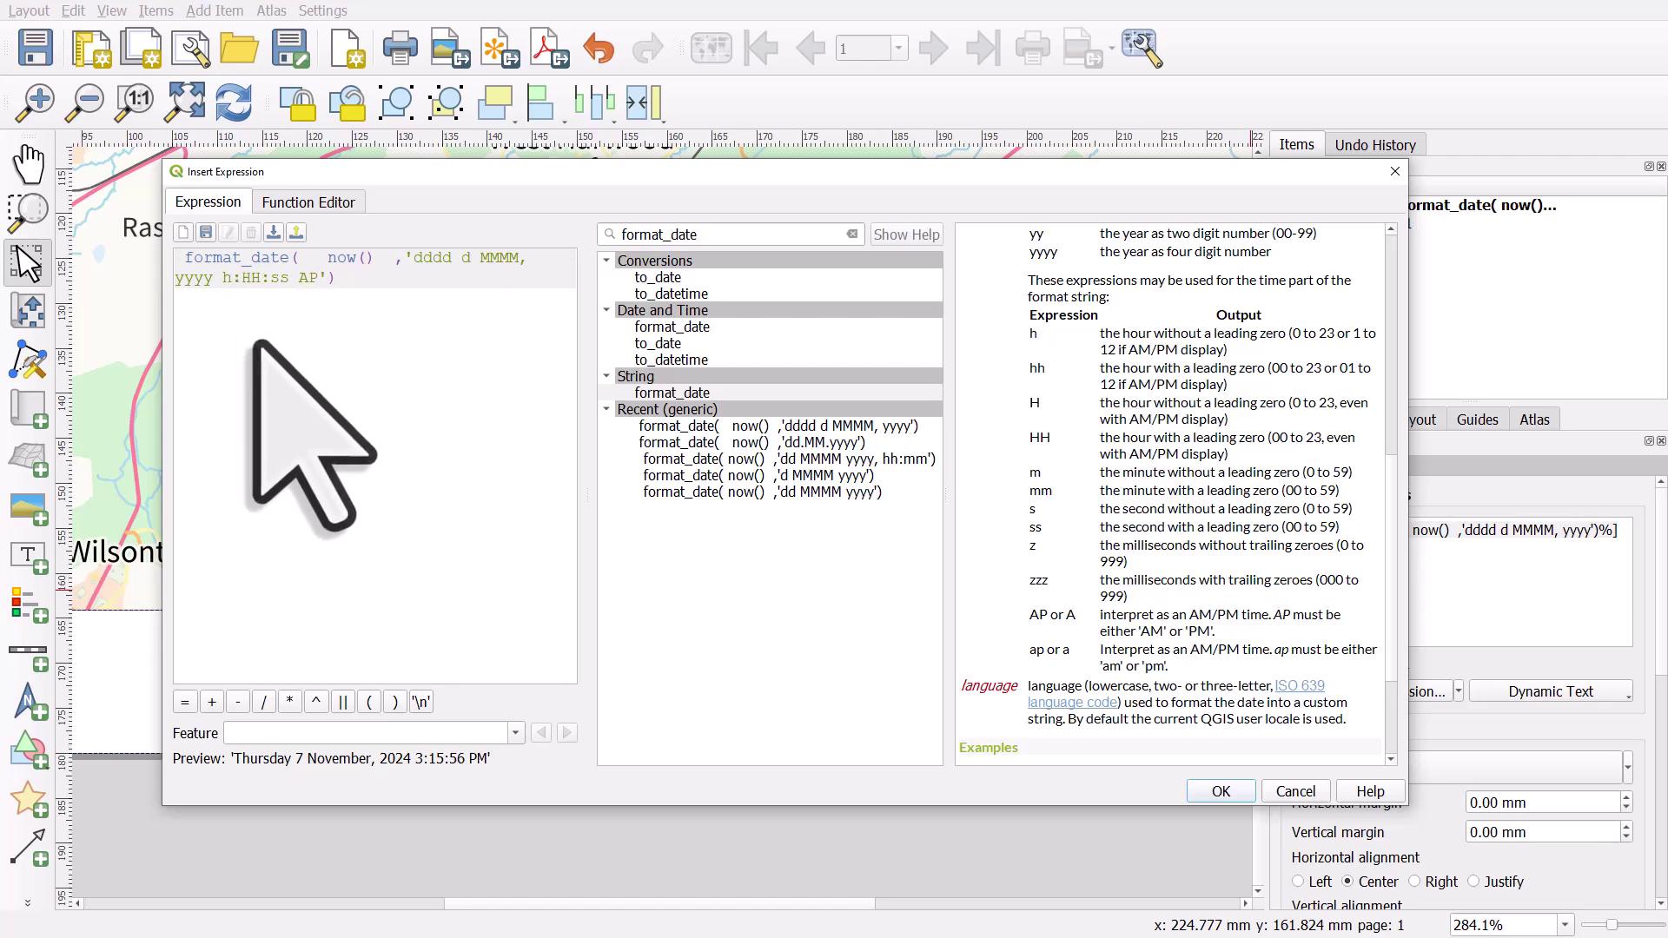
triple_click(347, 758)
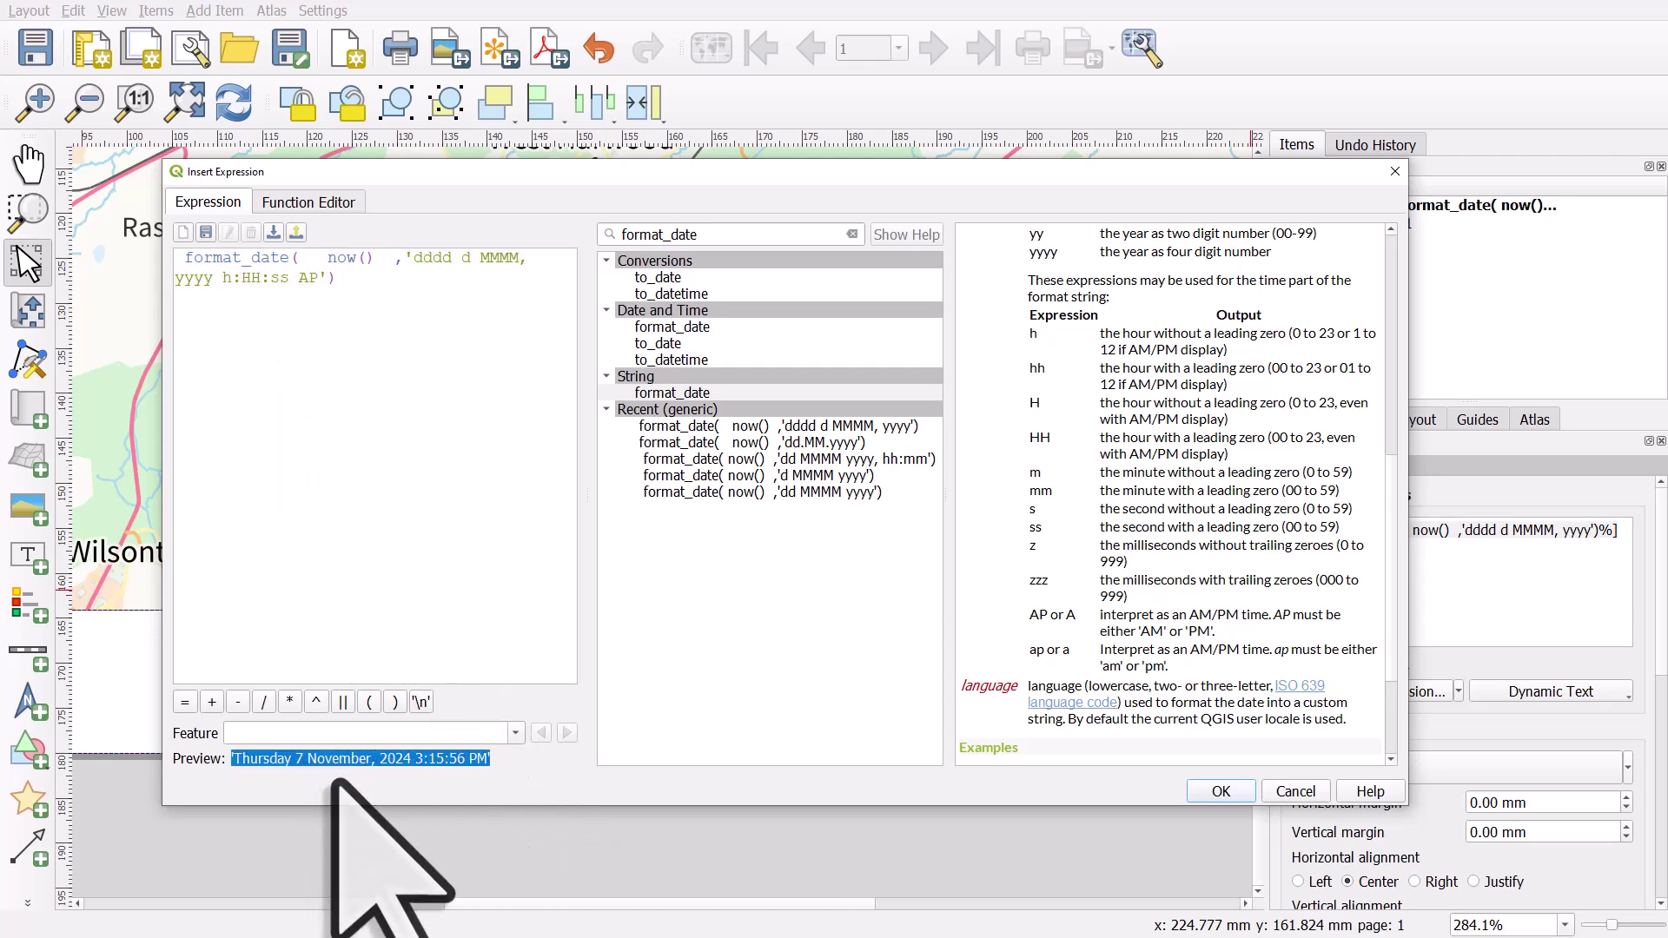
Step: Move the month code MMMM in front of the day code d
click(410, 770)
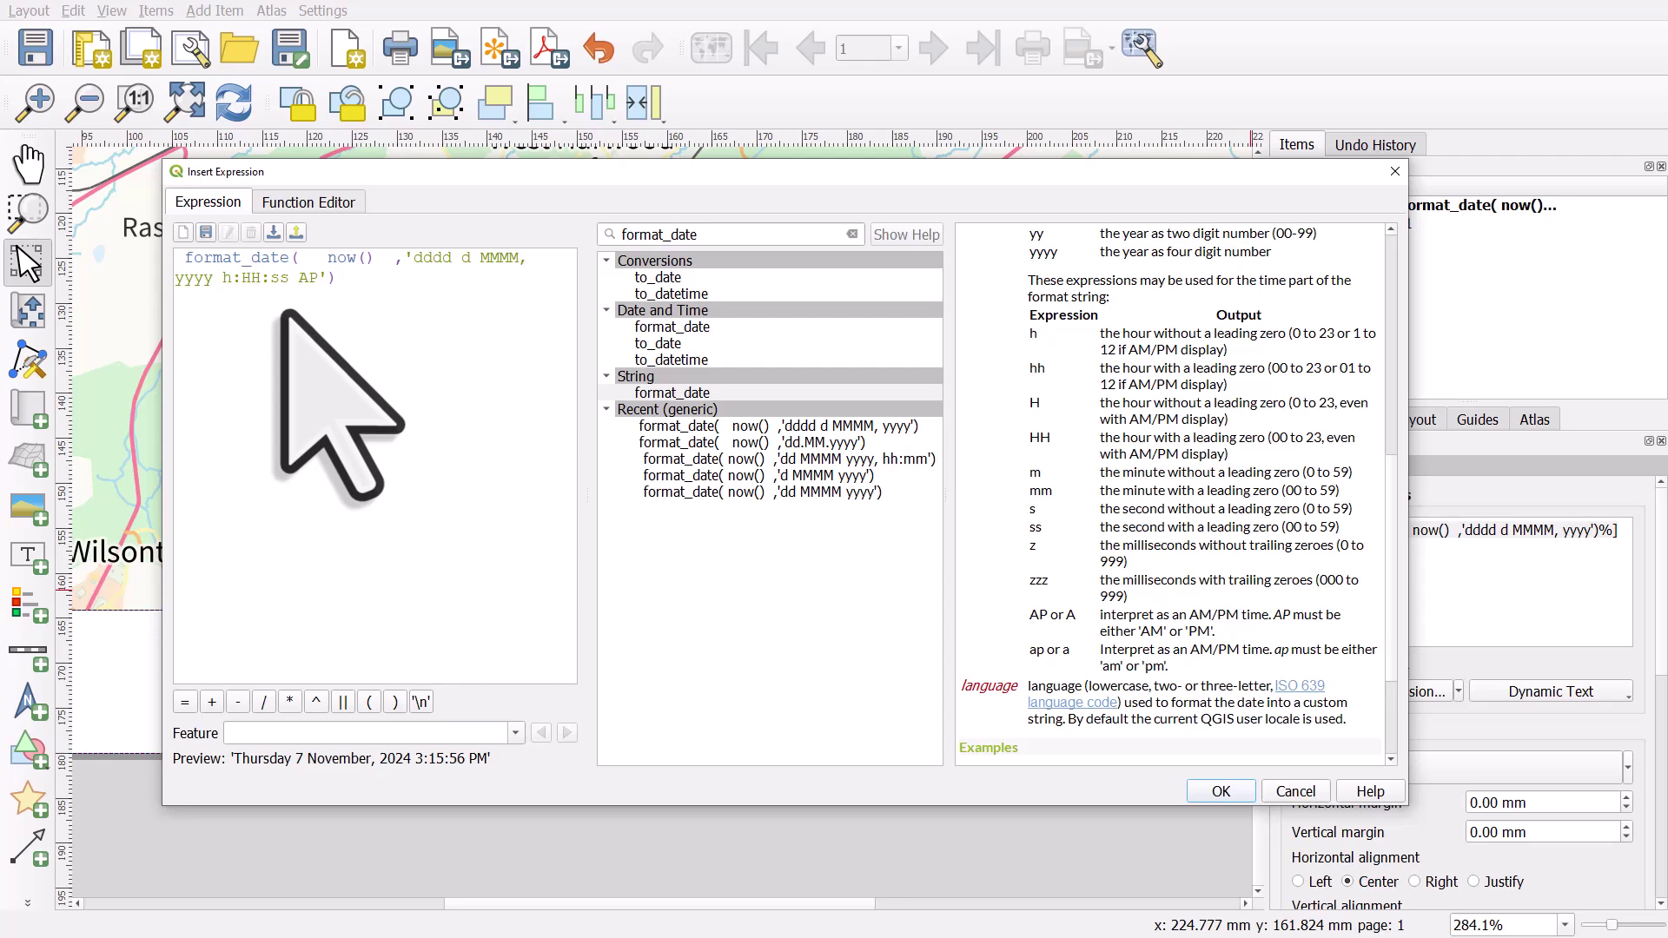
double_click(491, 260)
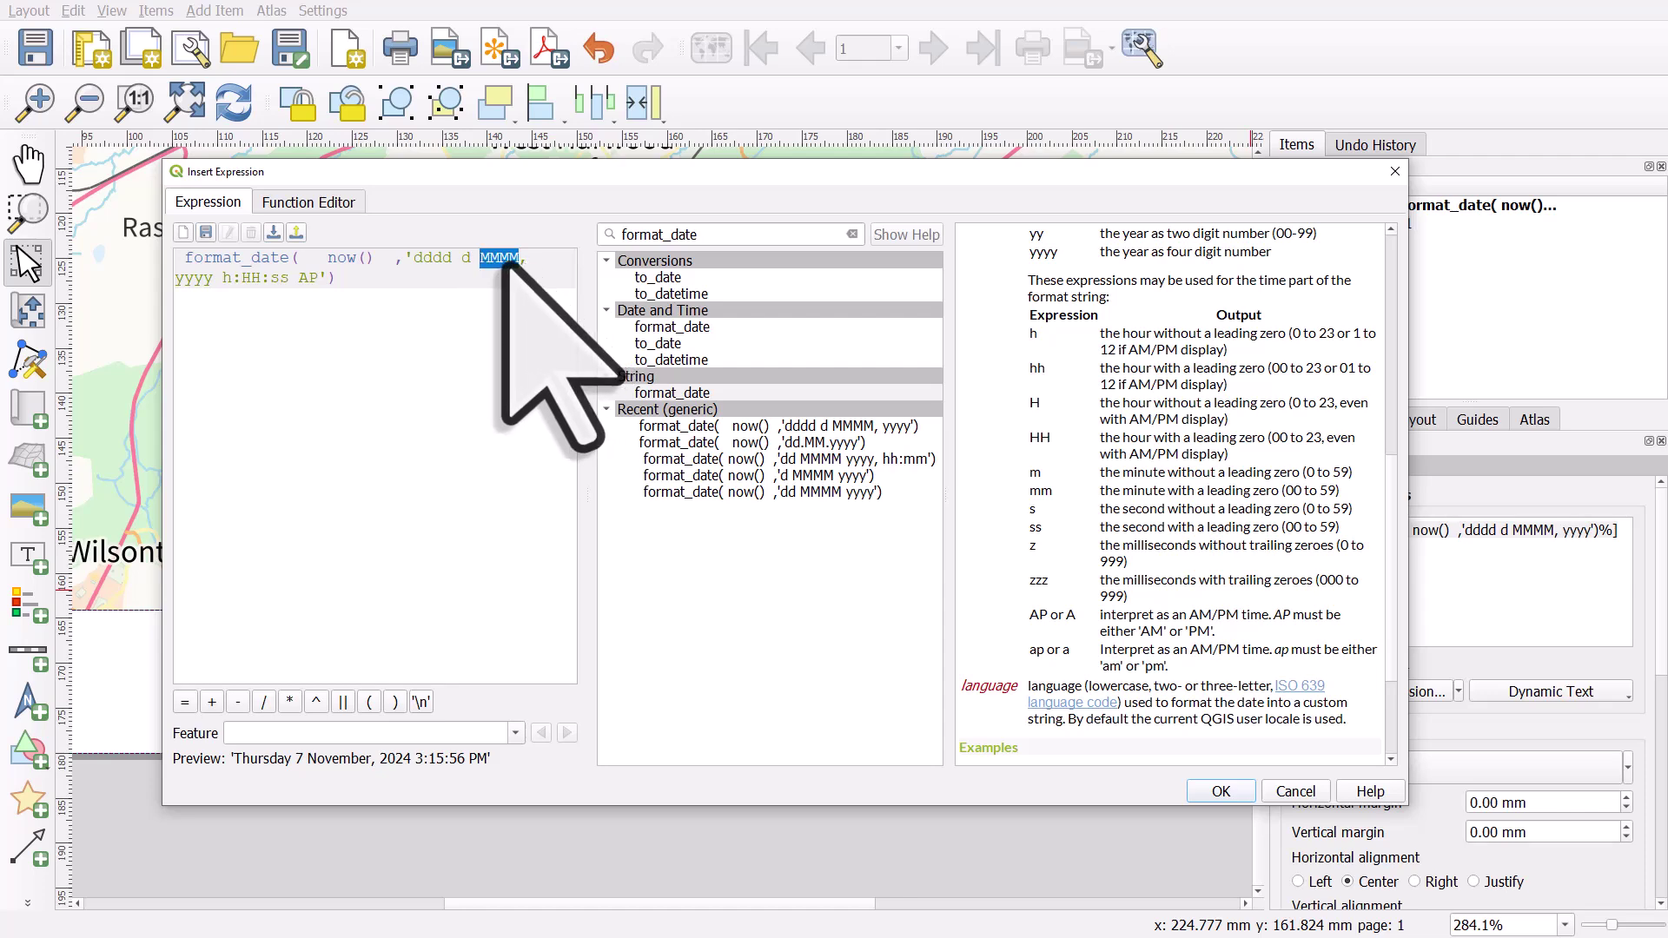
drag(487, 259, 462, 259)
click(497, 266)
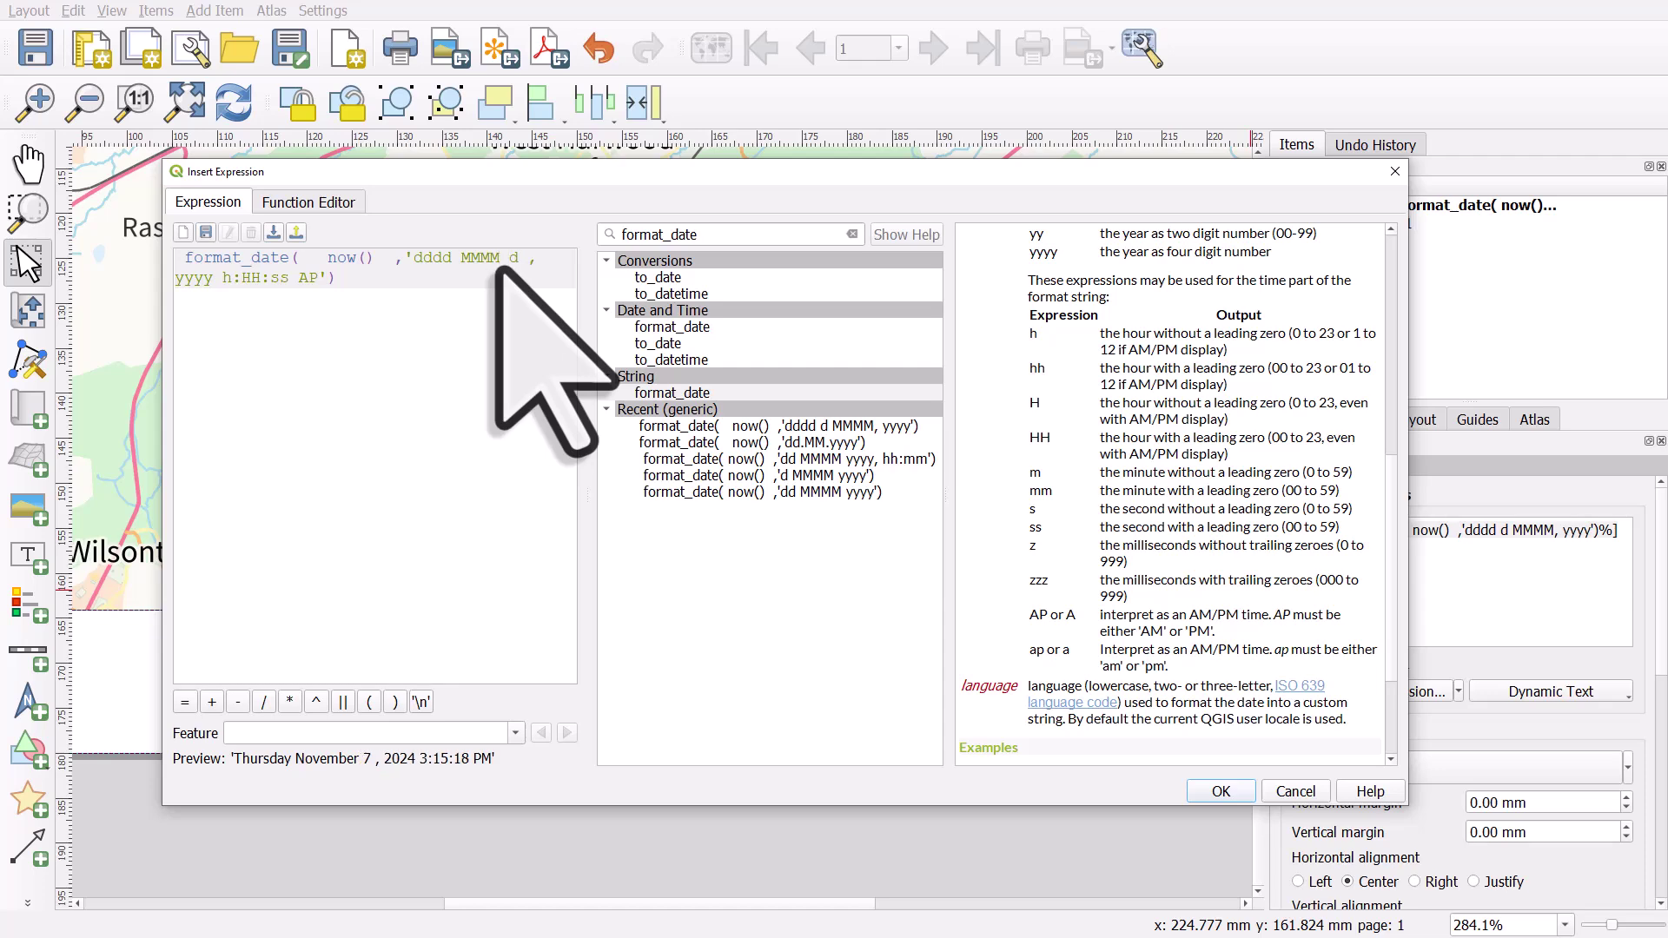
Step: Fix the commas to 'd, yyyy,' and delete ':ss', previewing 'Thursday November 7, 2024, 3:15 PM'
key(Right)
key(Right)
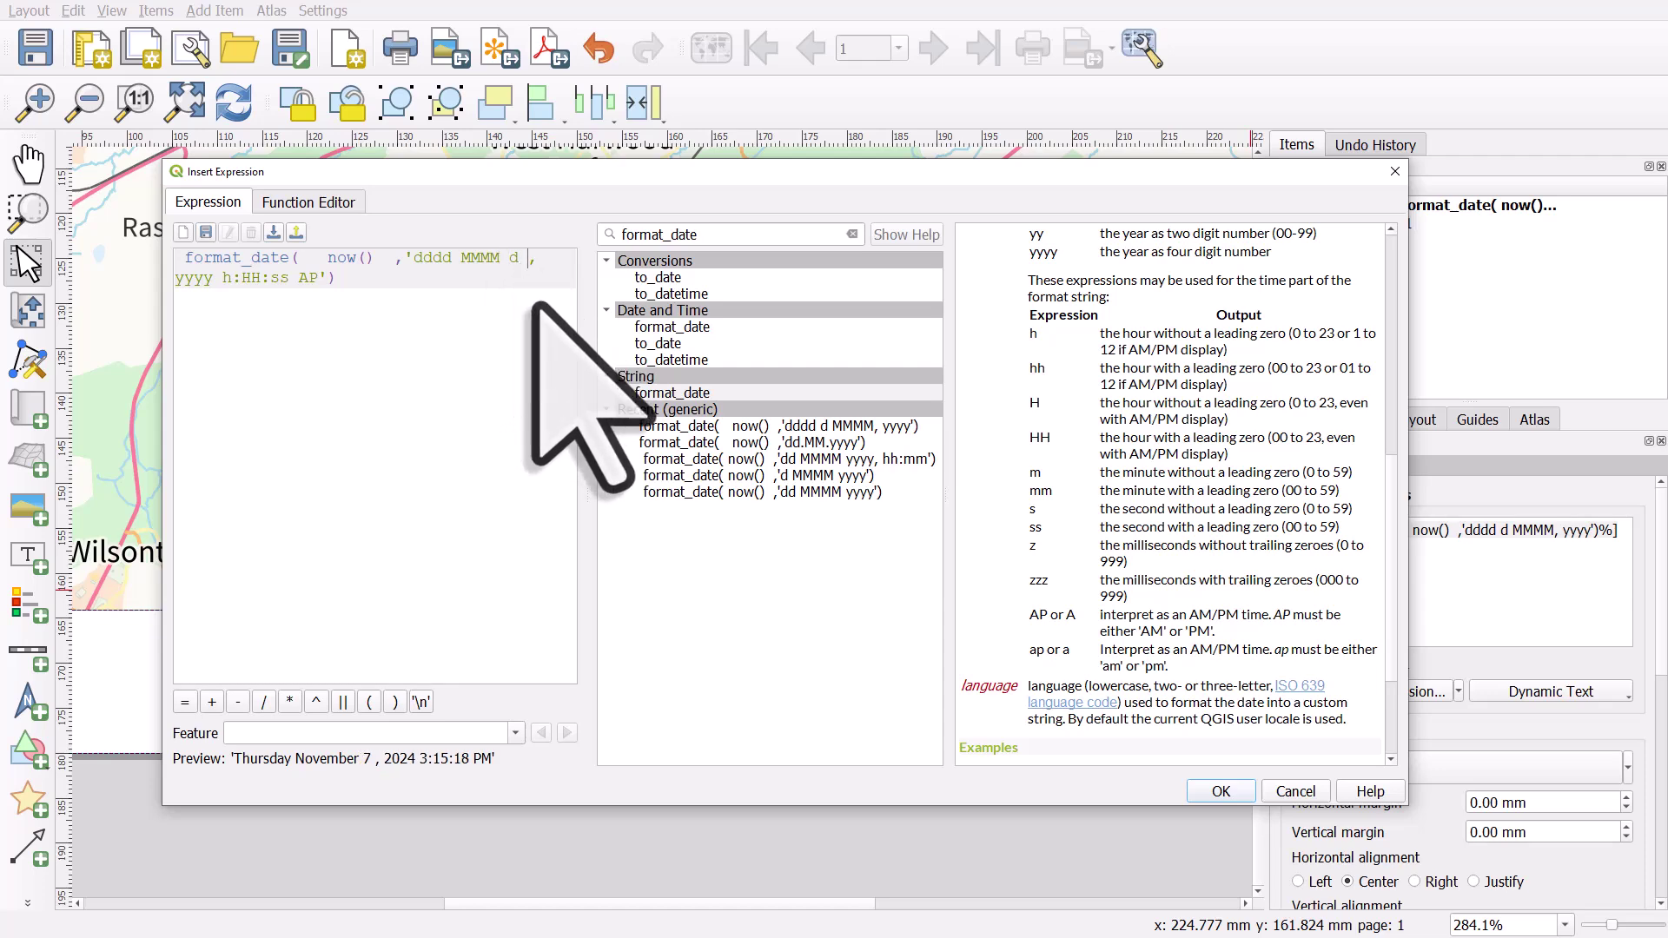
key(BackSpace)
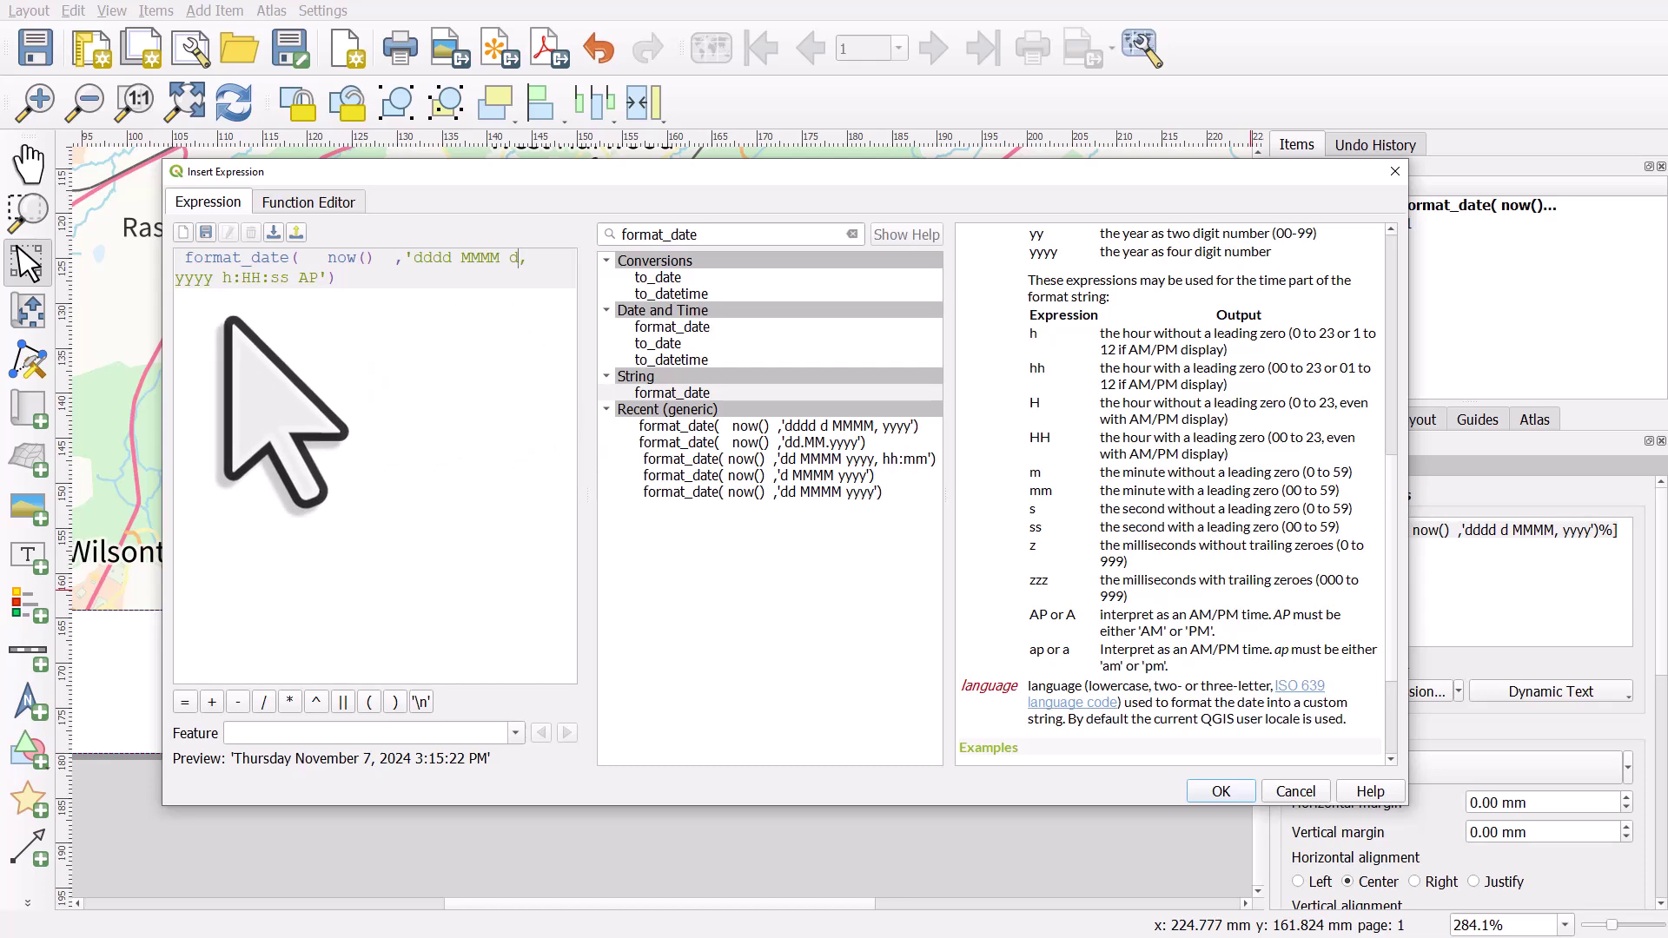
key(Right)
key(Right)
key(Right)
key(Right)
key(Right)
key(Right)
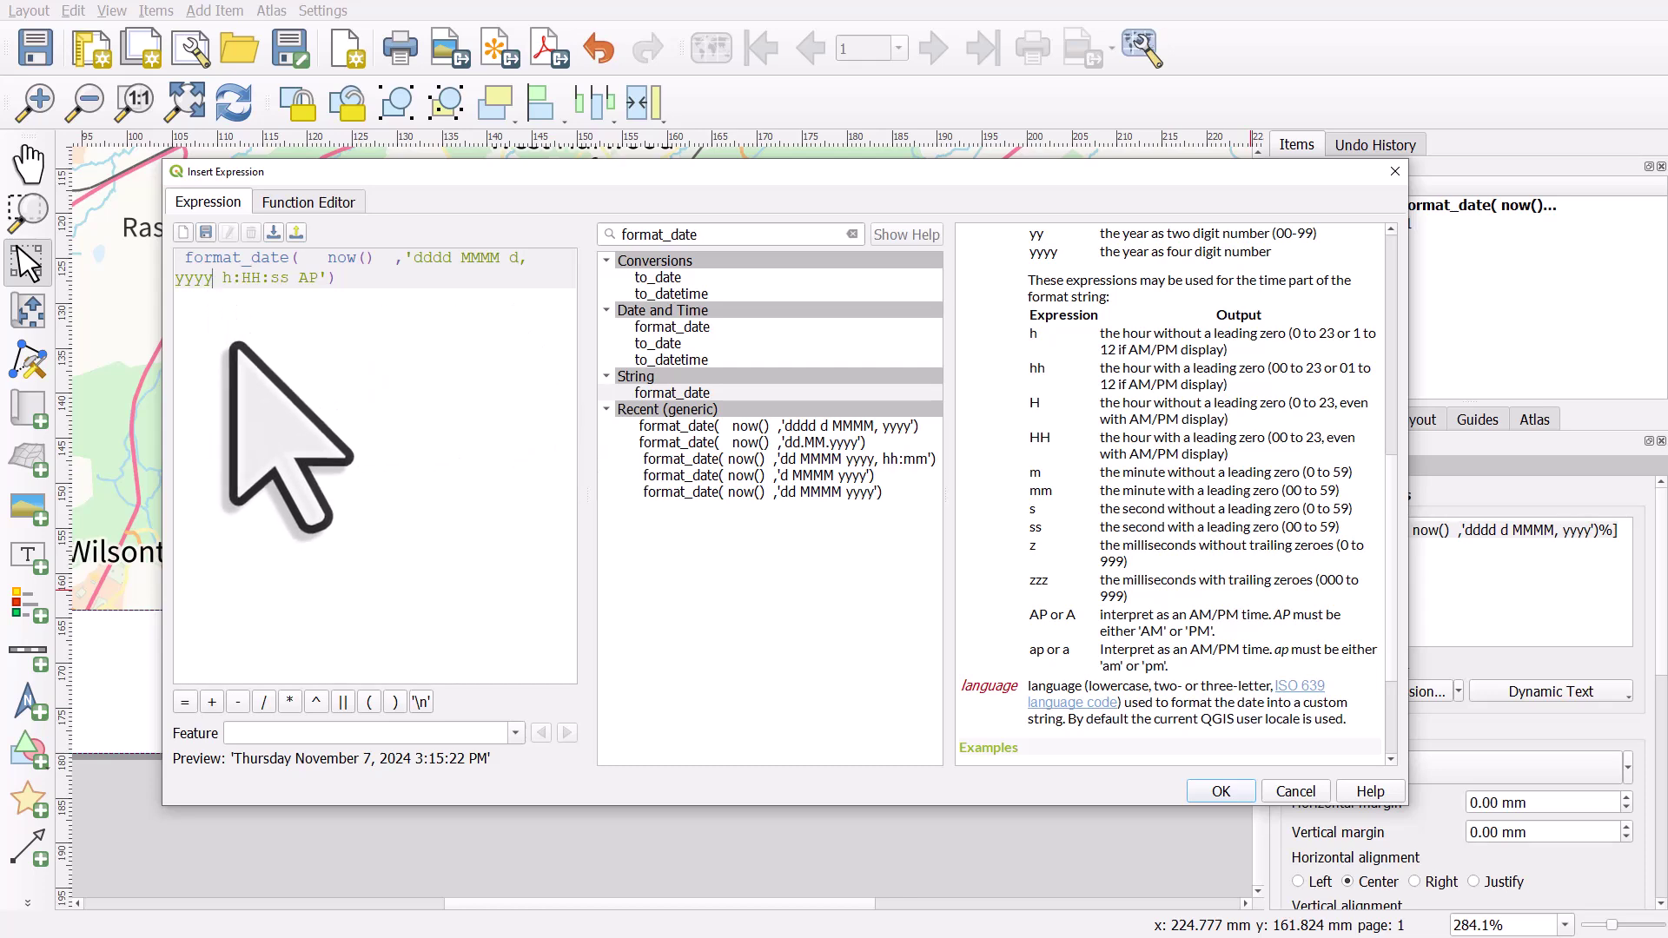
text(,)
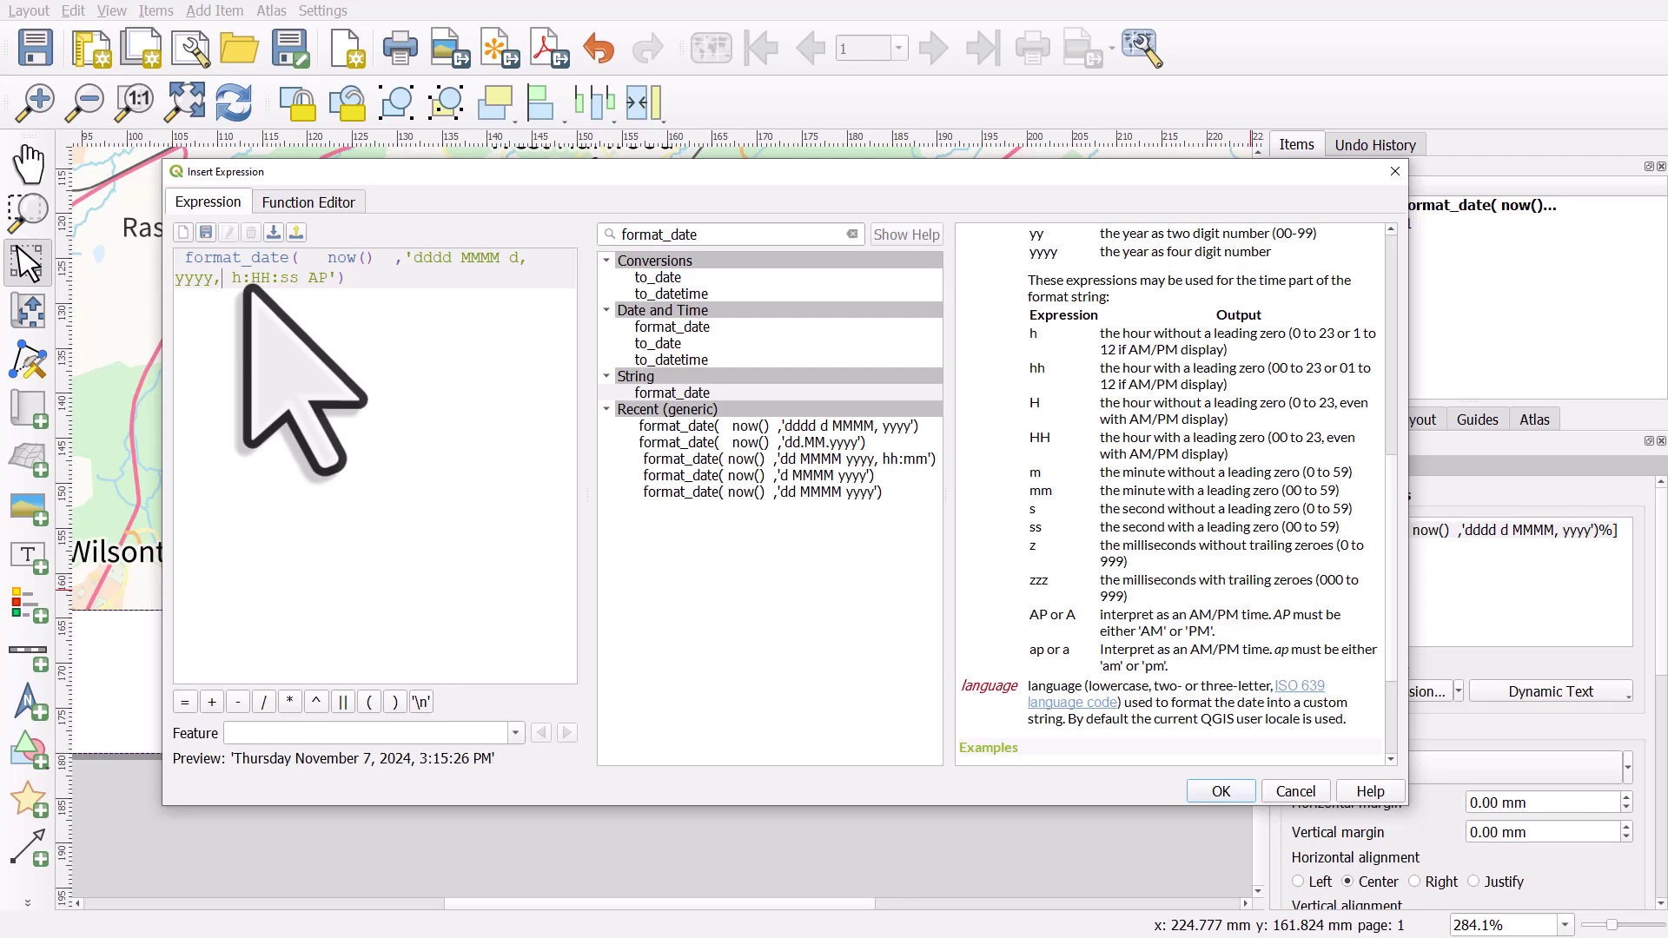
key(Right)
key(Right)
key(Right)
key(Right)
key(Right)
key(Right)
key(Right)
key(Right)
key(Right)
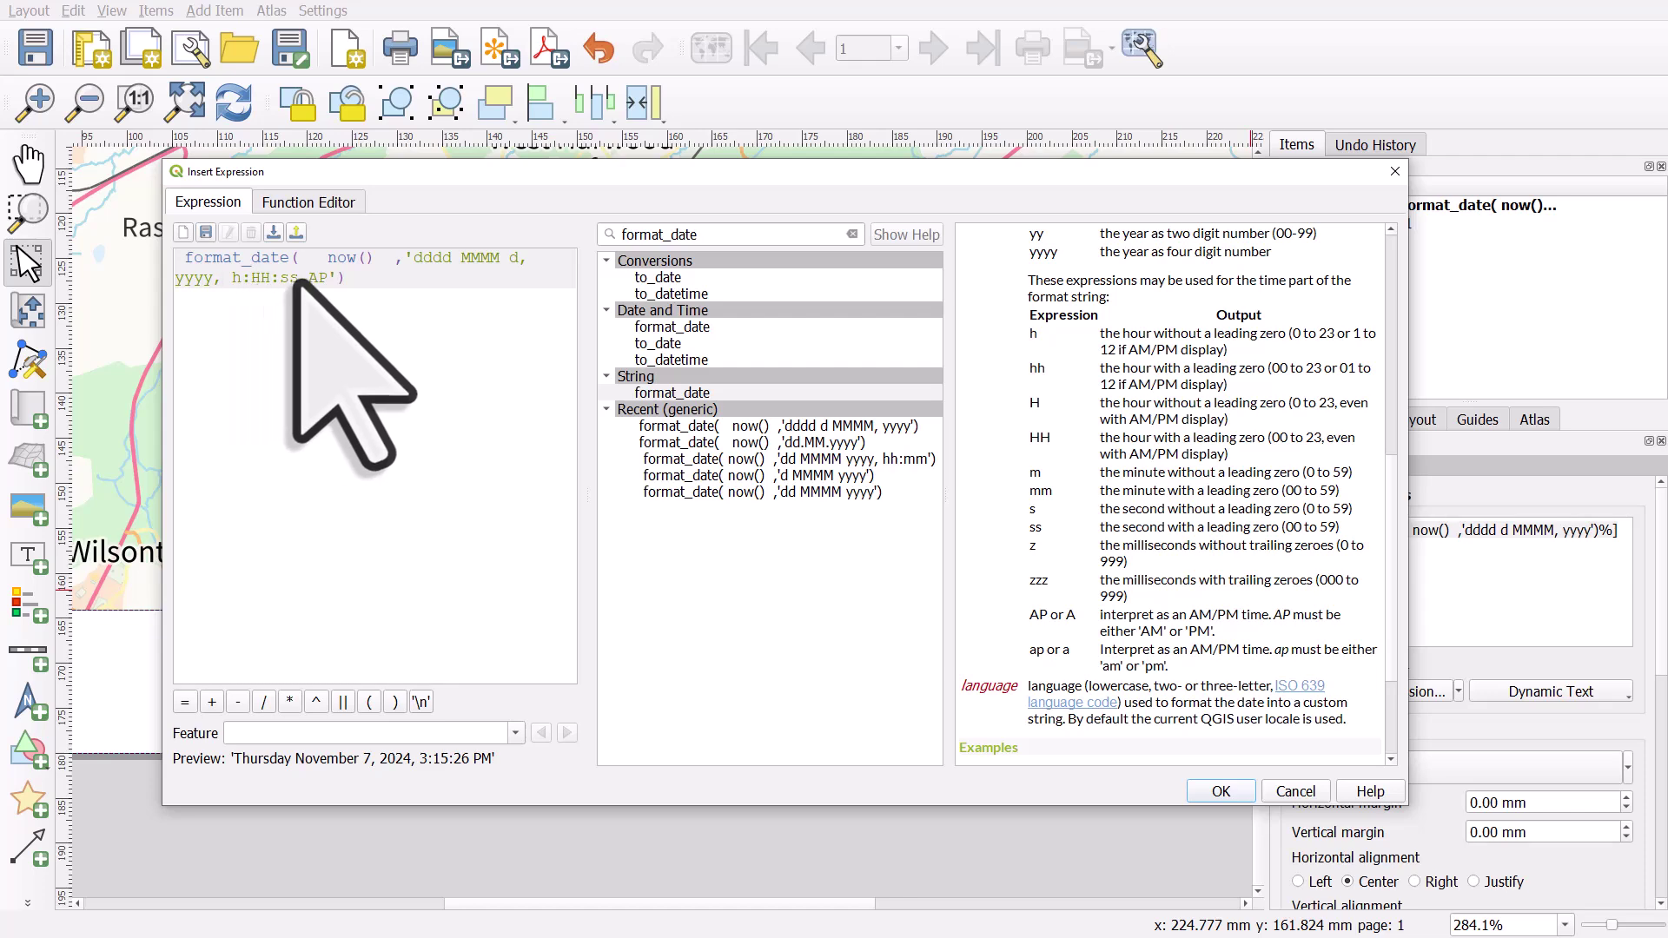
key(BackSpace)
key(BackSpace)
key(BackSpace)
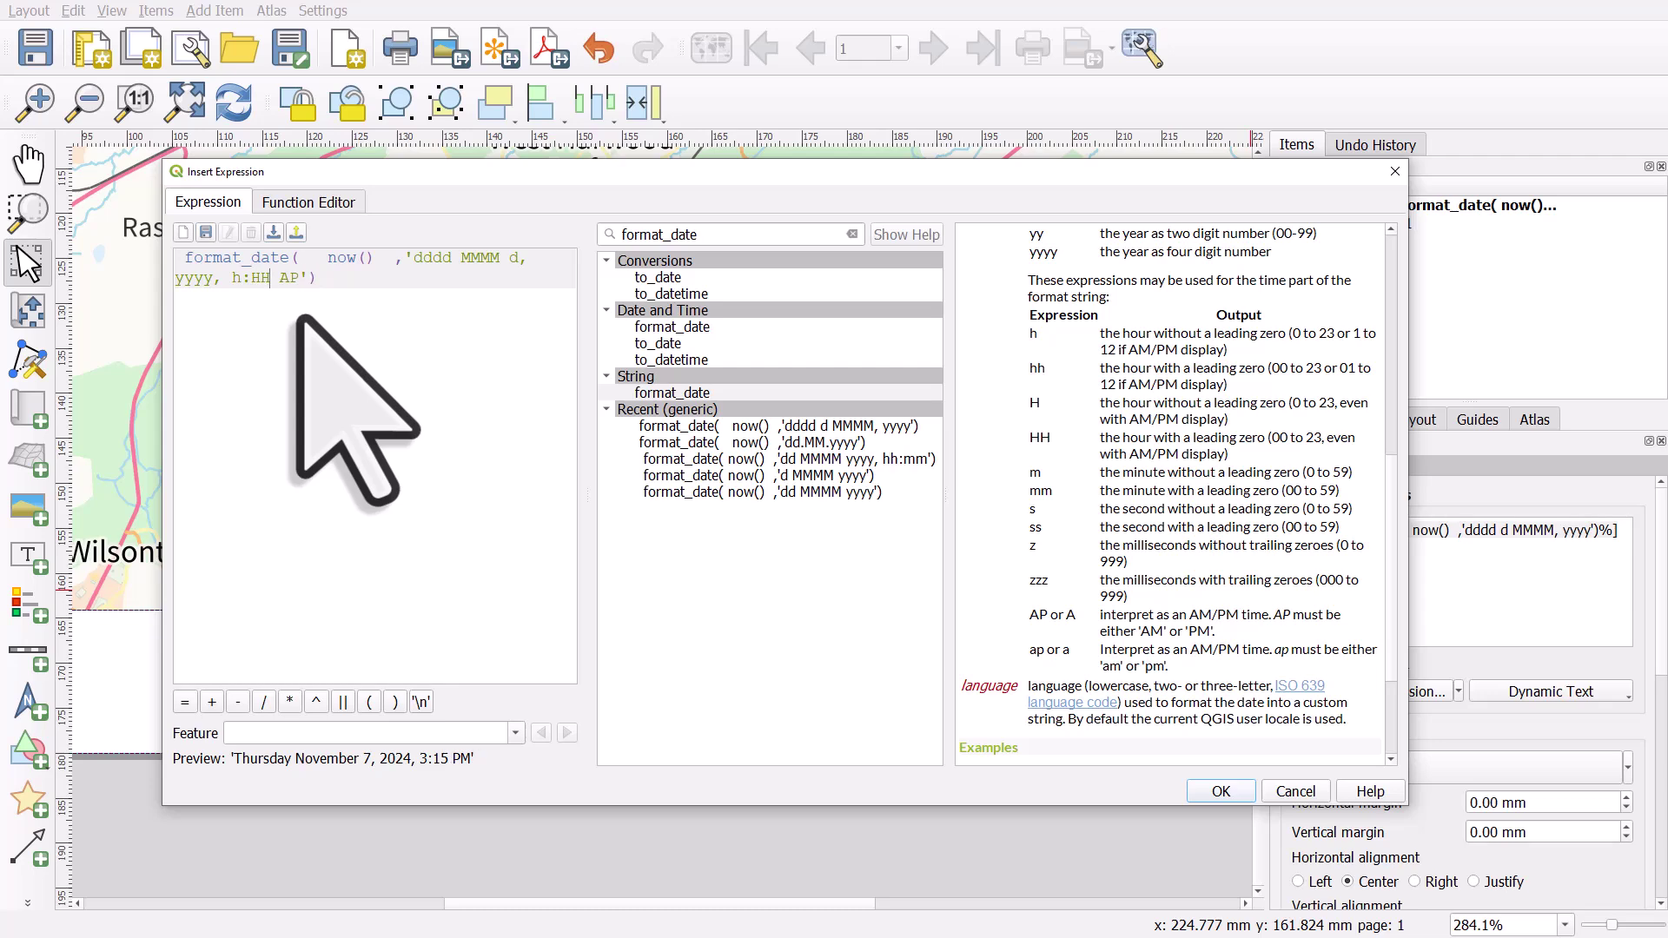
Step: Apply the expression to the label and add ':ss' back after HH in its text
click(1222, 792)
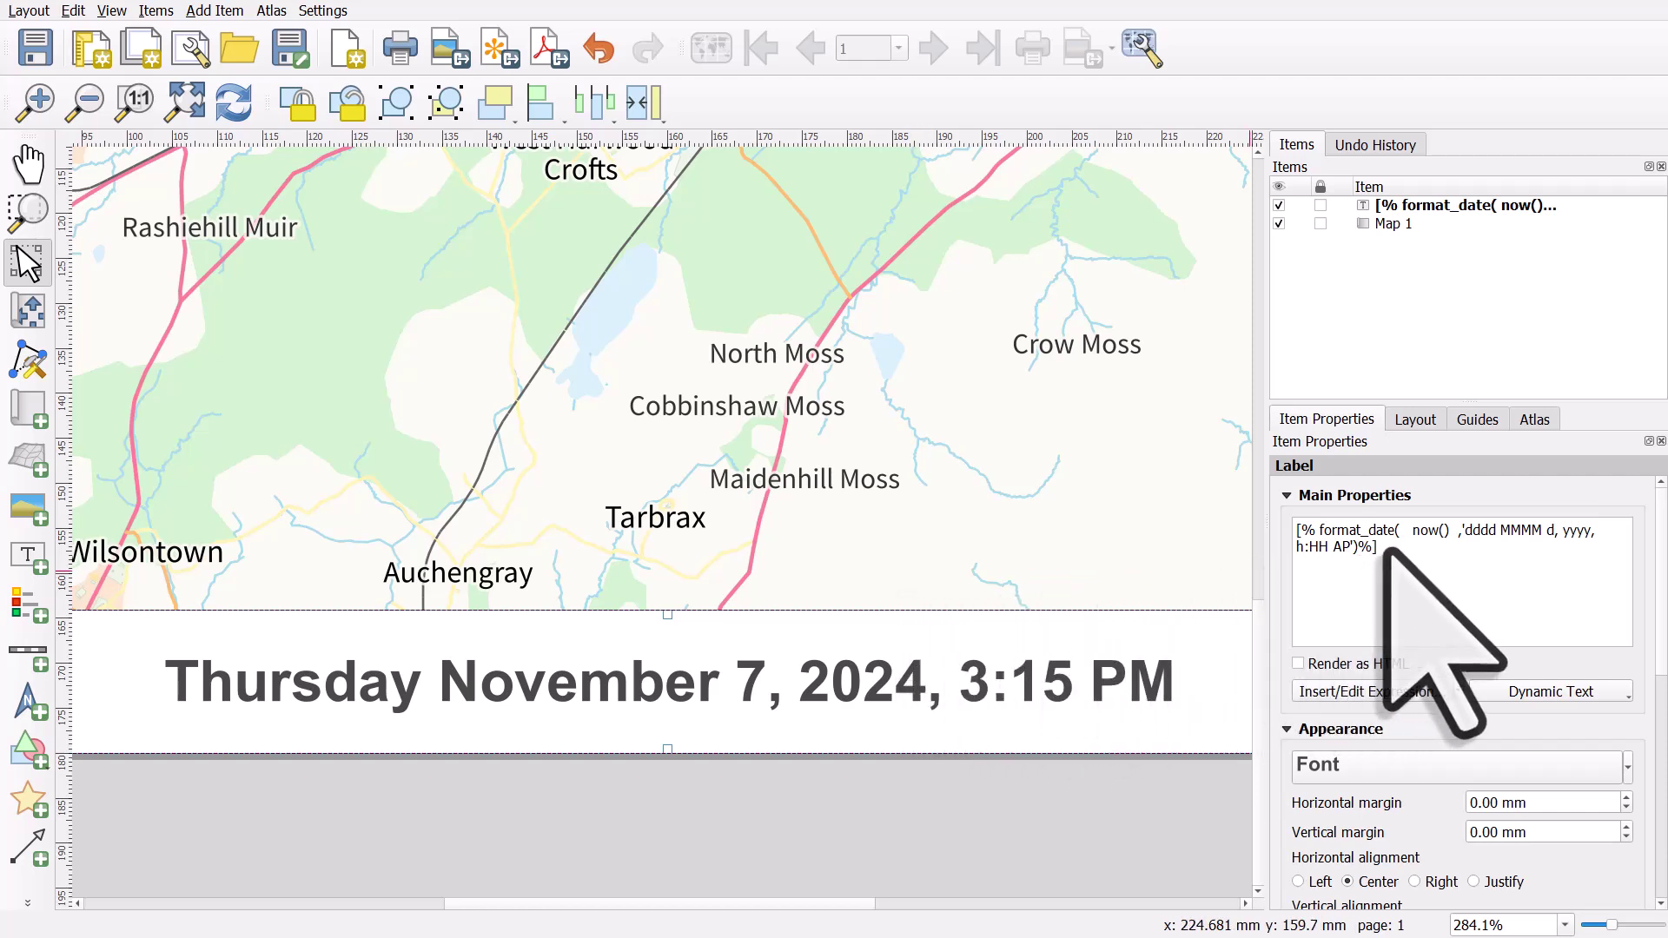
drag(1385, 551, 1299, 532)
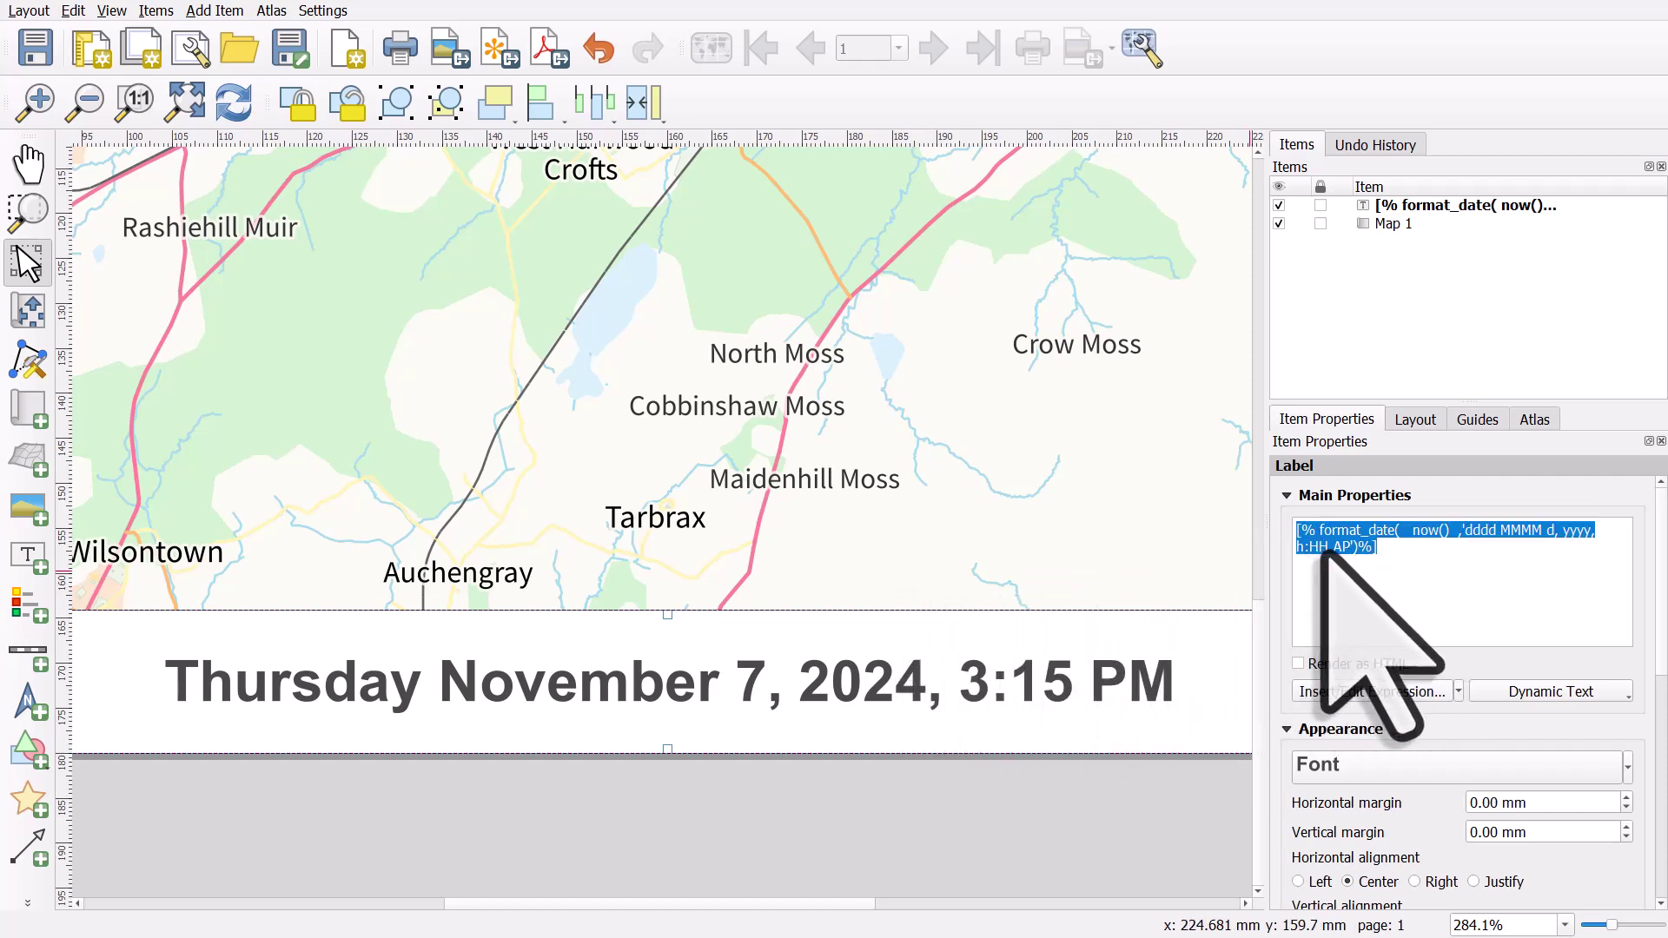
click(1322, 553)
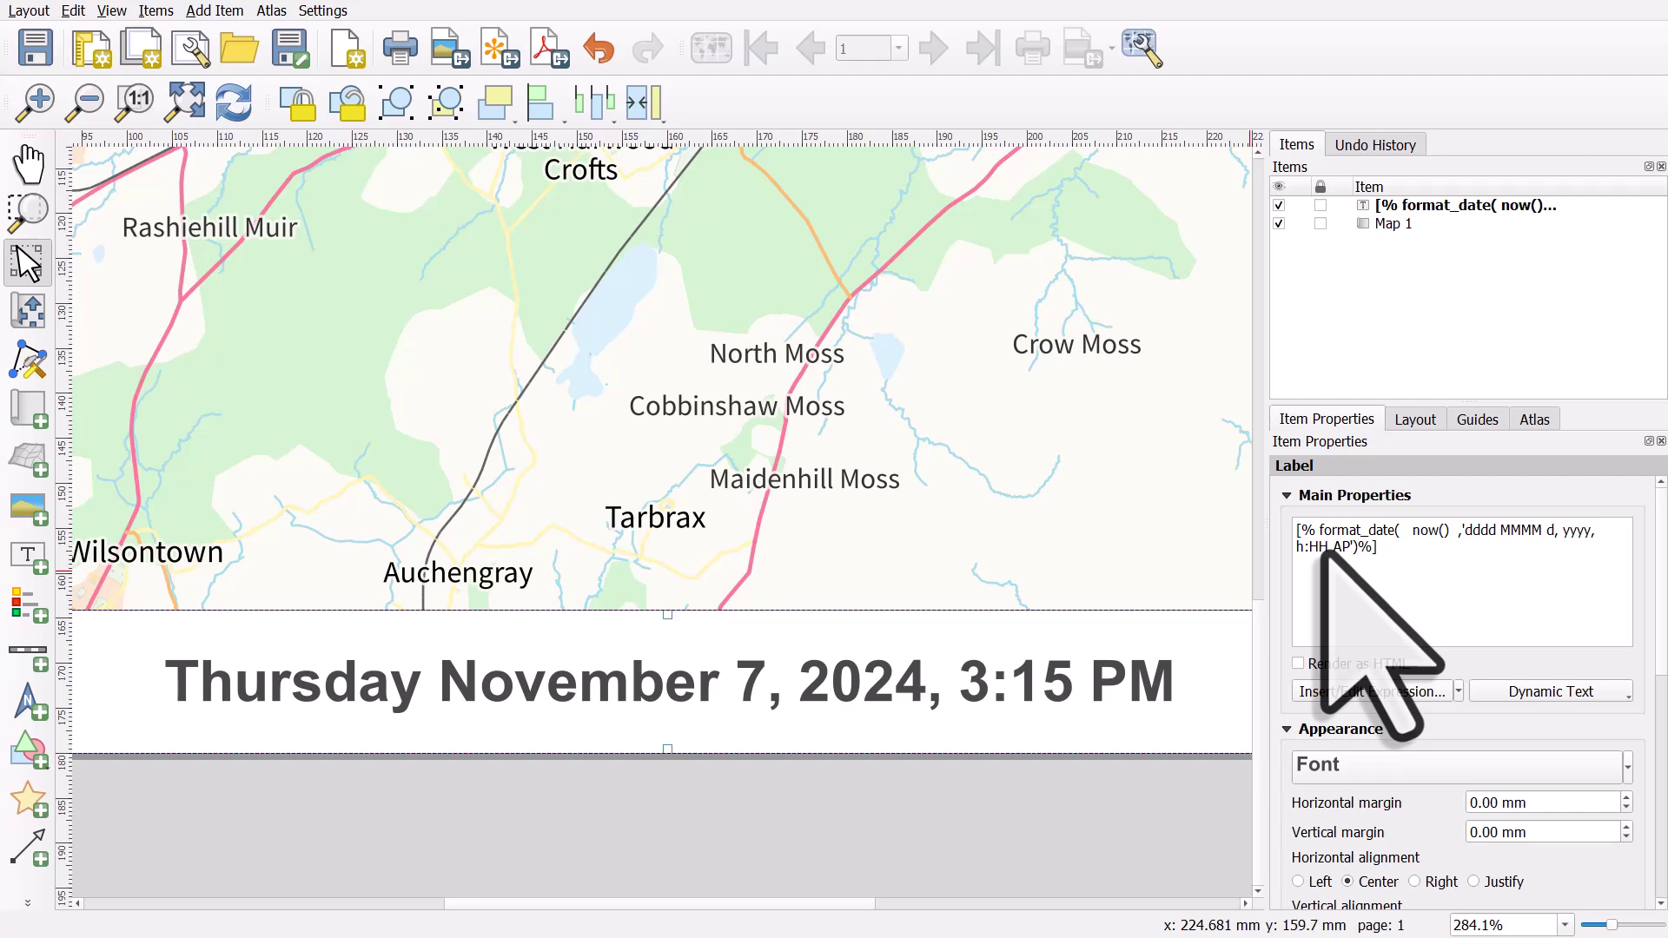
text(:ss)
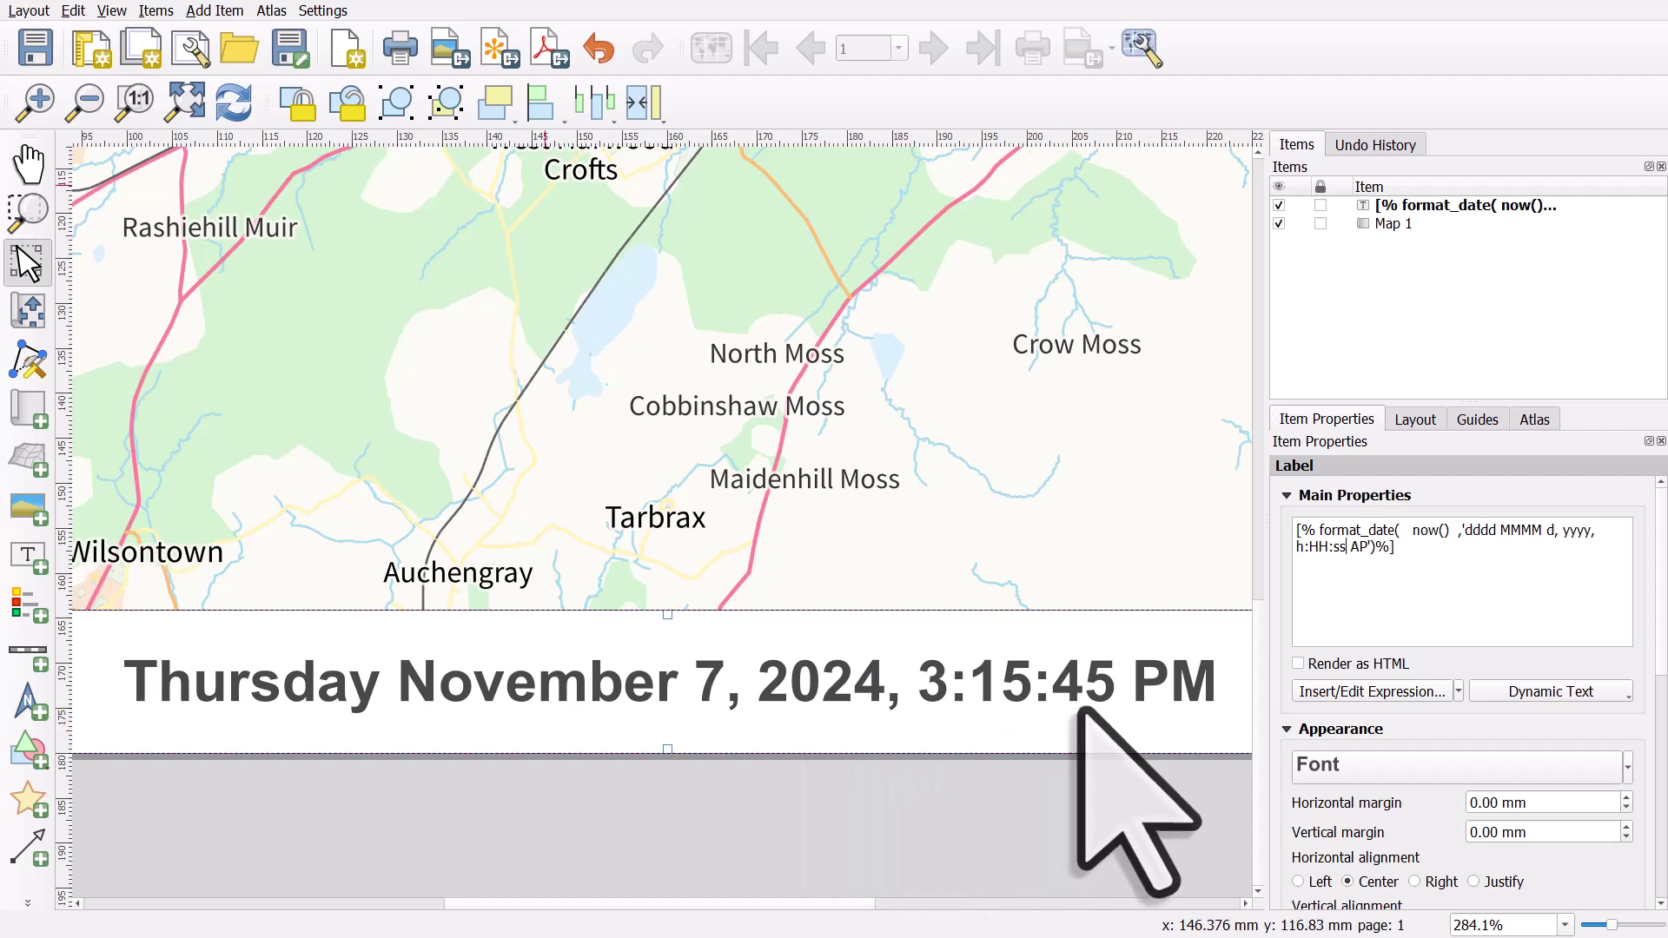
Step: Refresh the layout to update the seconds, then try removing the space before AP
click(233, 111)
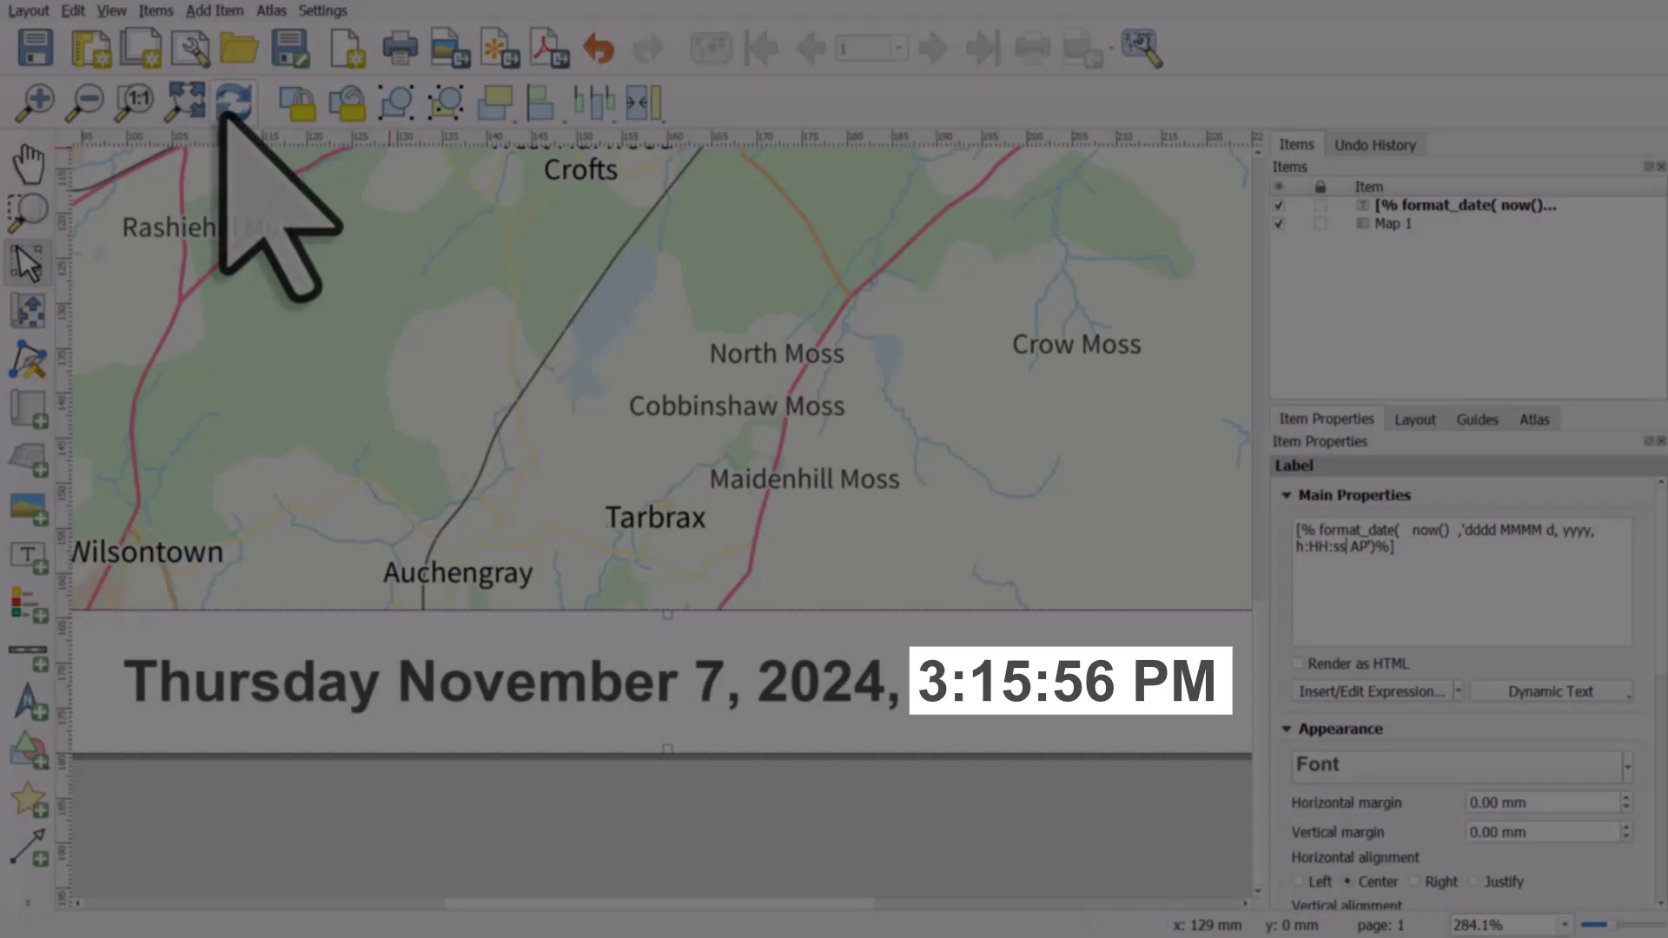
click(228, 112)
click(228, 111)
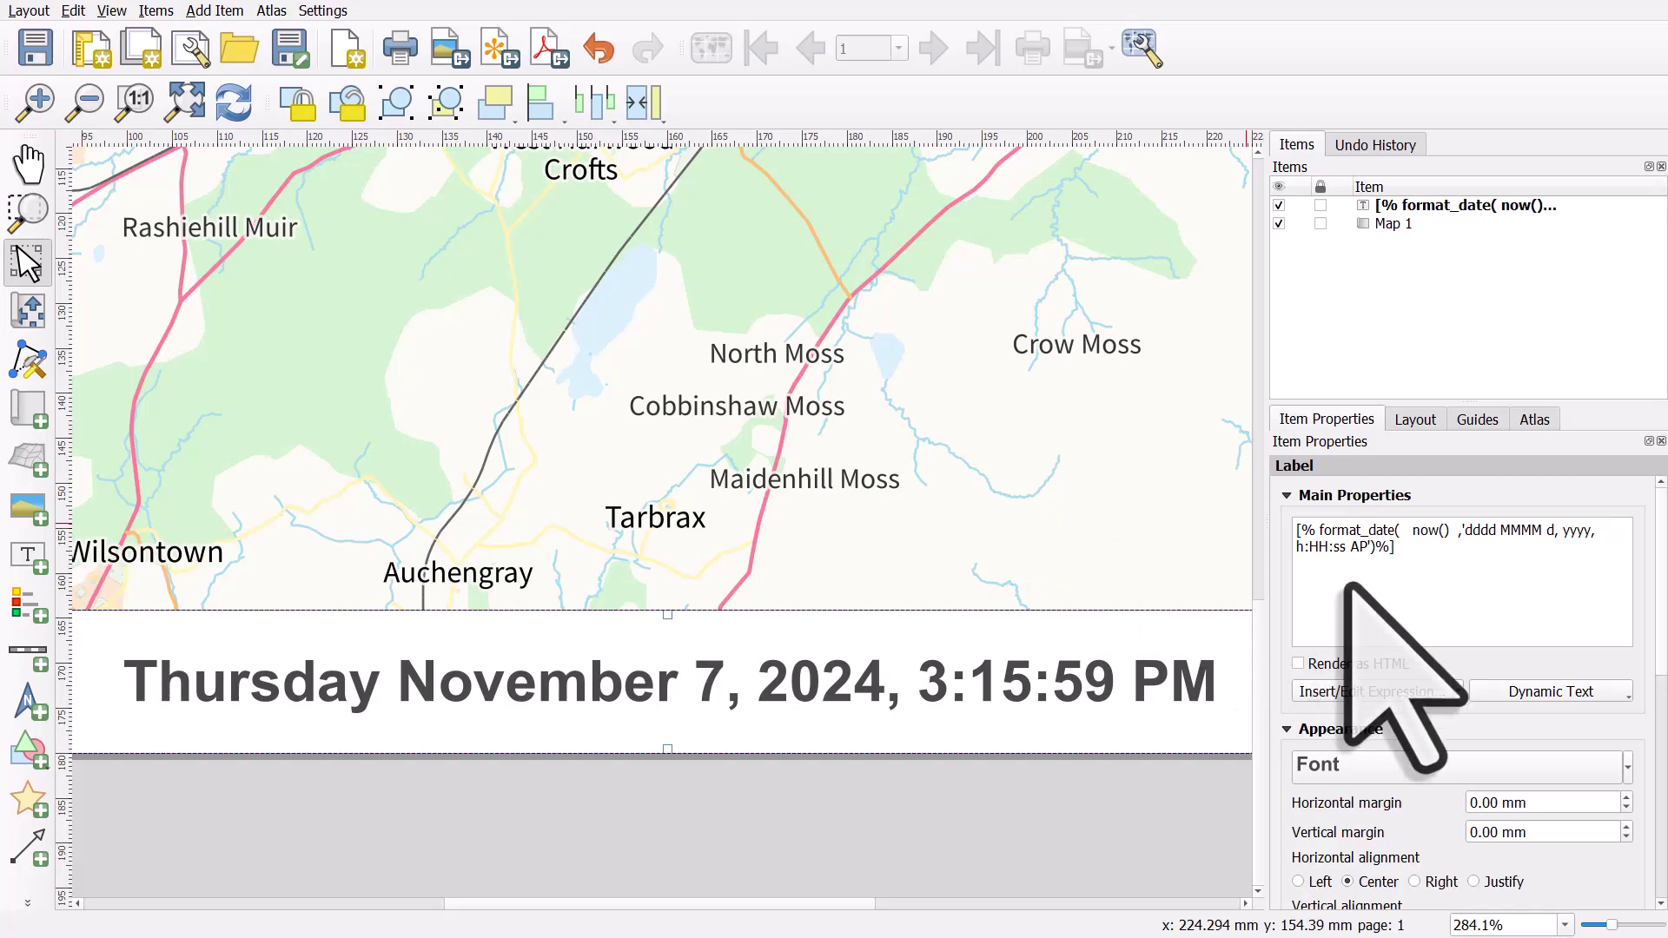
click(1351, 547)
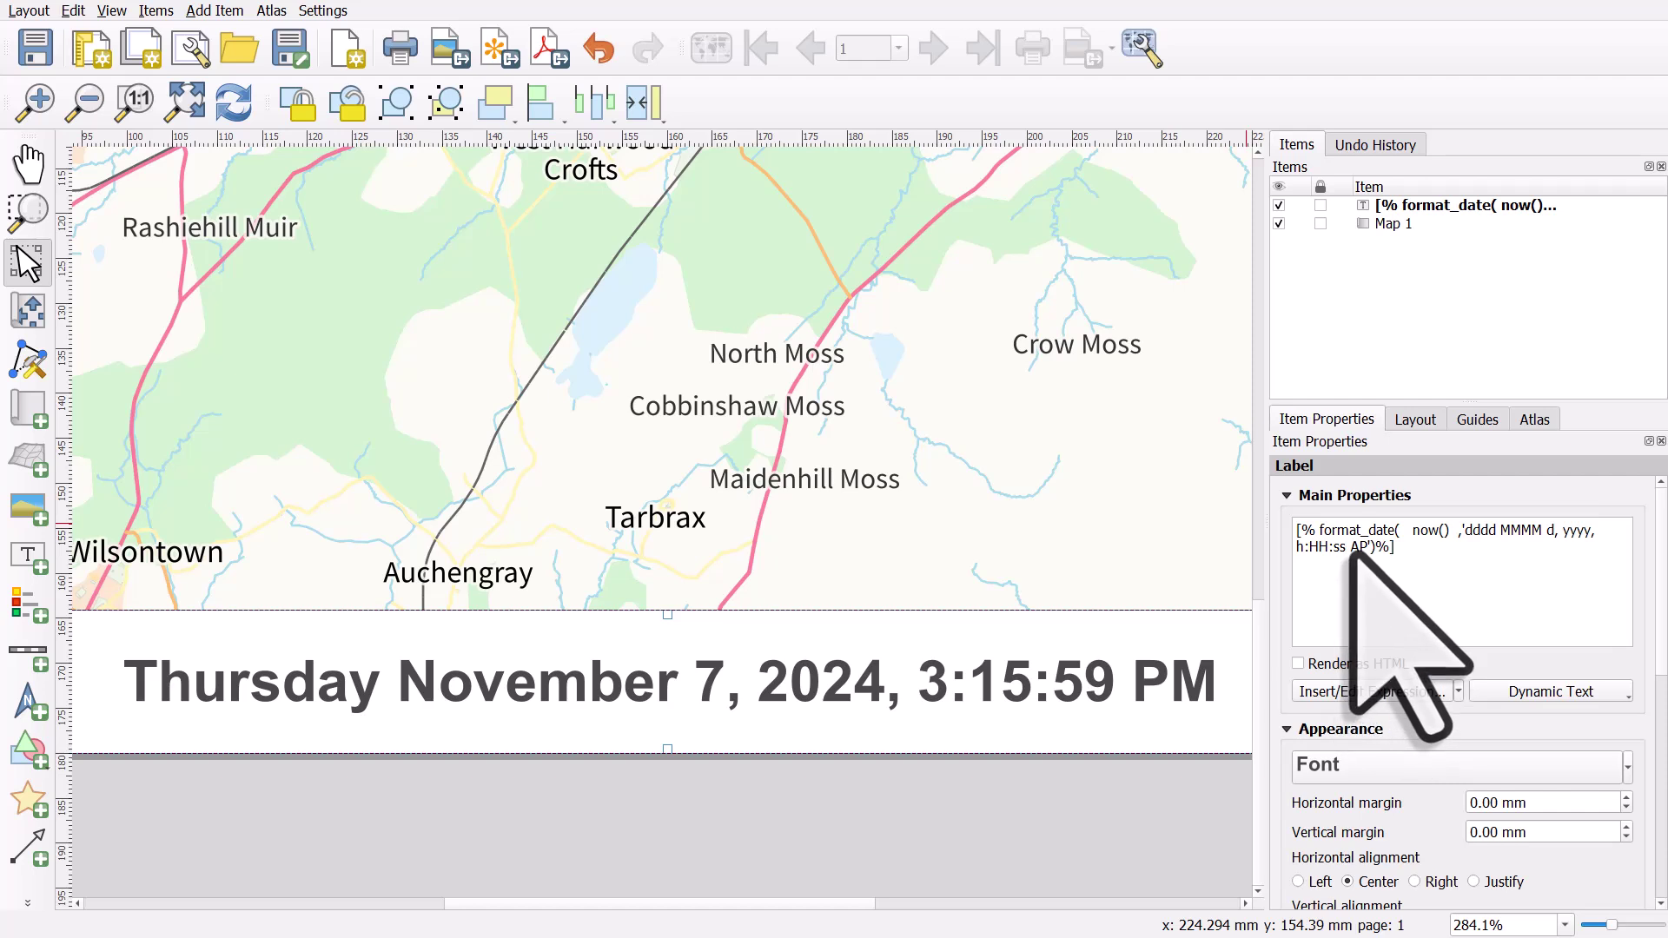
key(BackSpace)
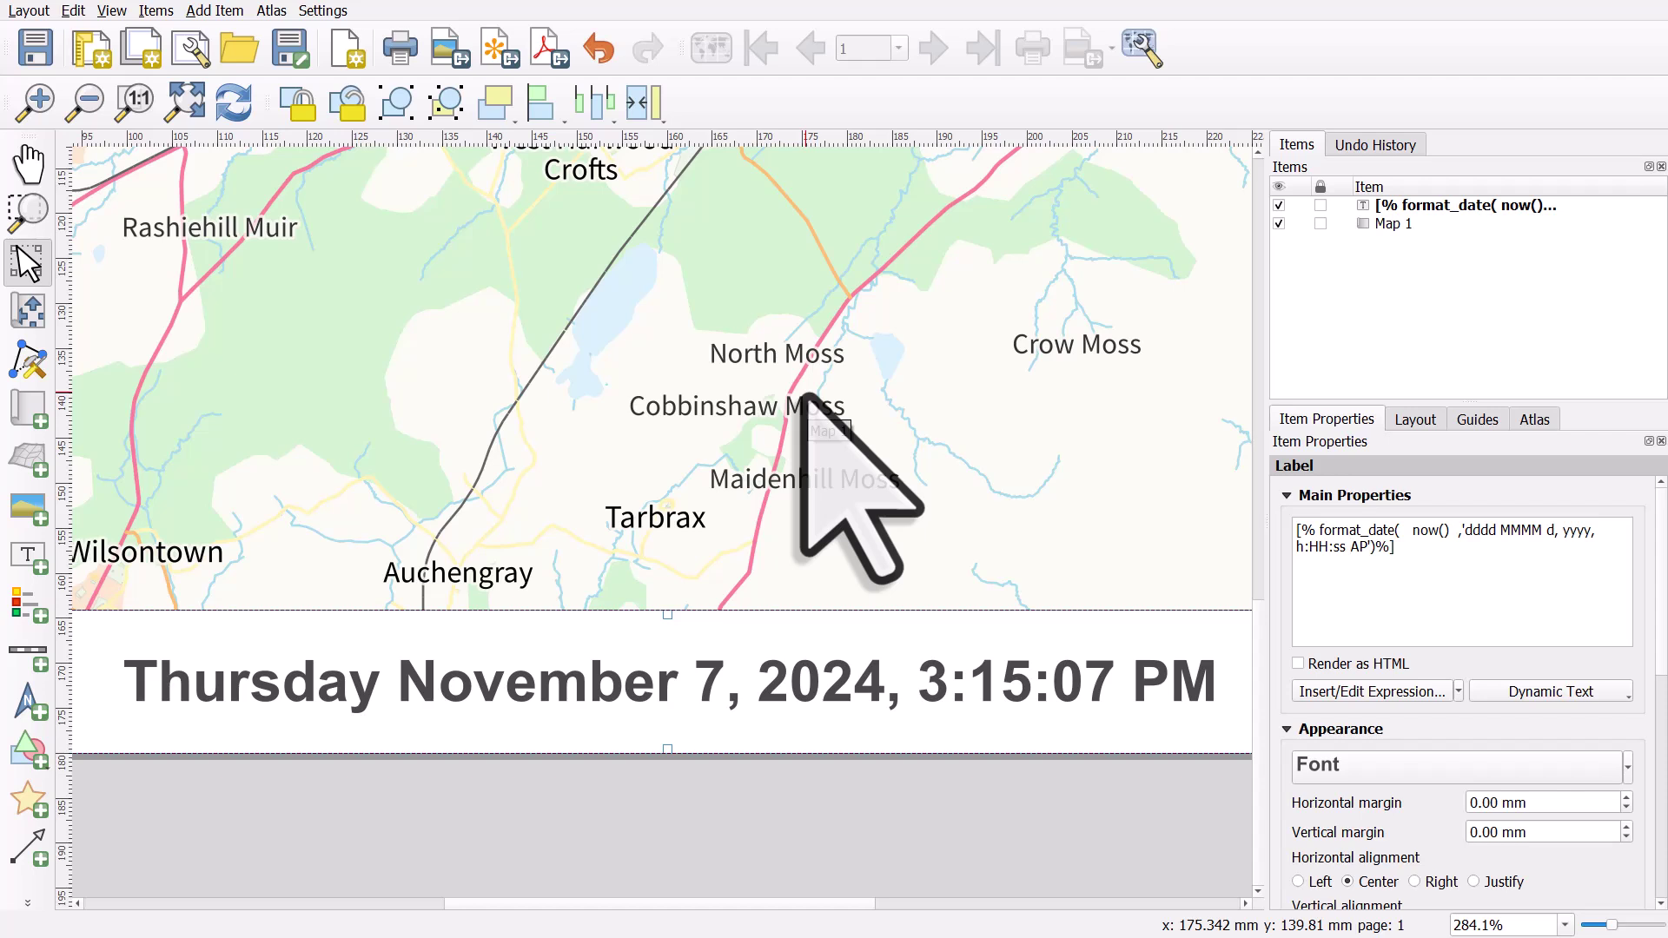
Step: Reopen the label's expression editor and show the format_date help
drag(1459, 639, 1295, 530)
click(1343, 692)
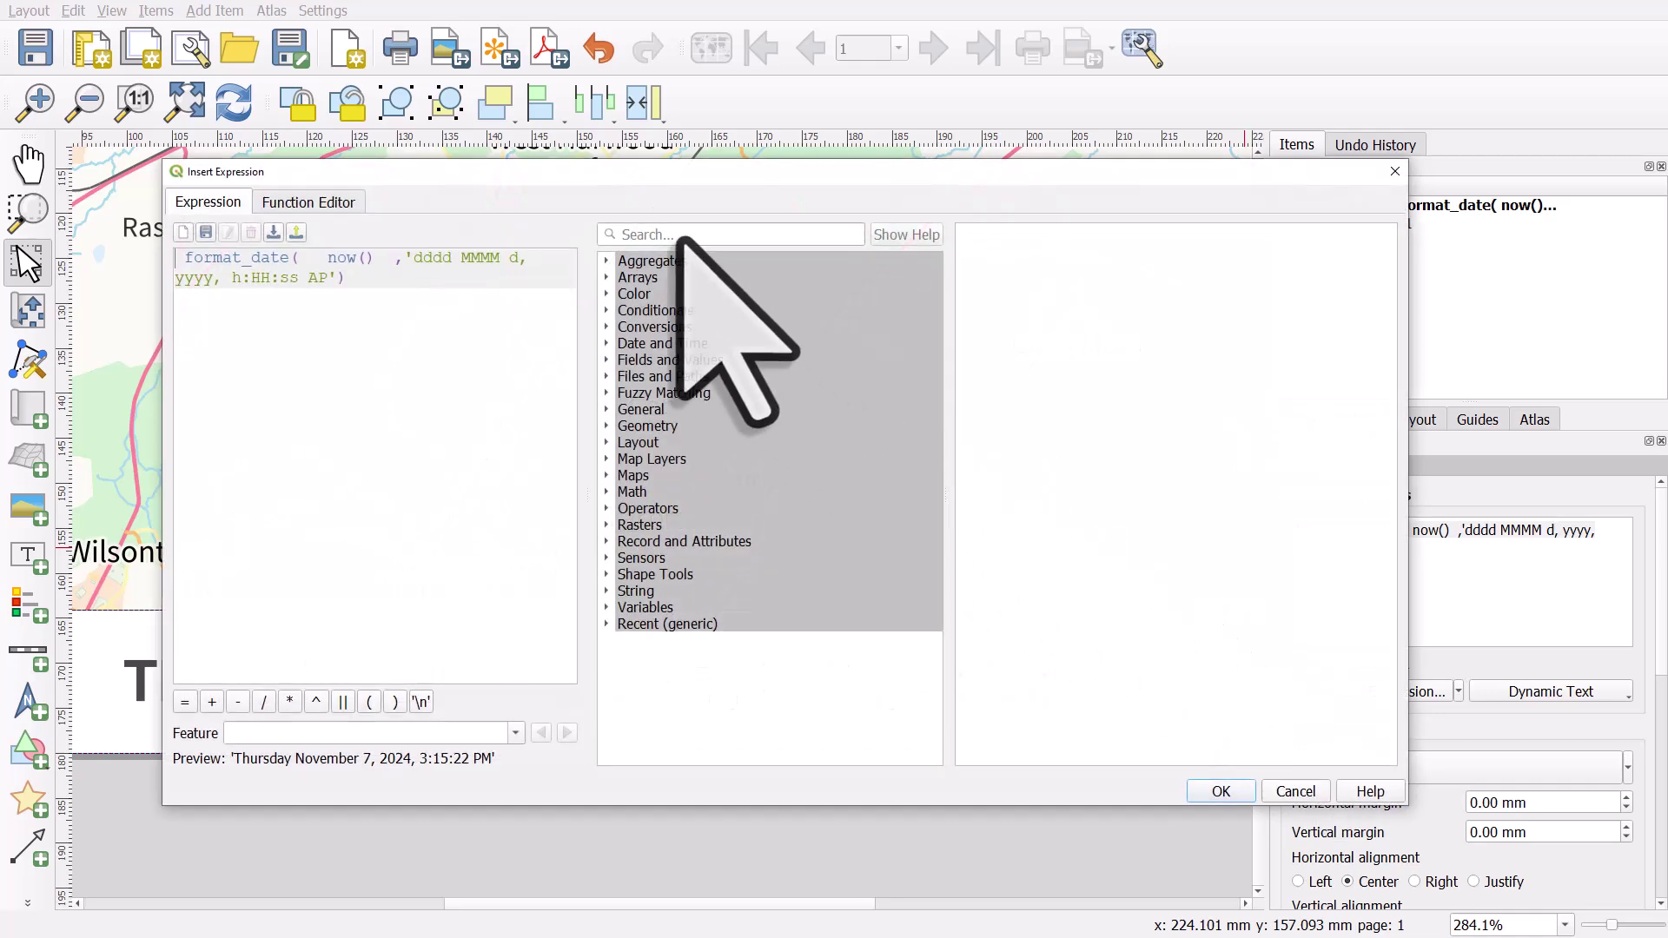
click(679, 234)
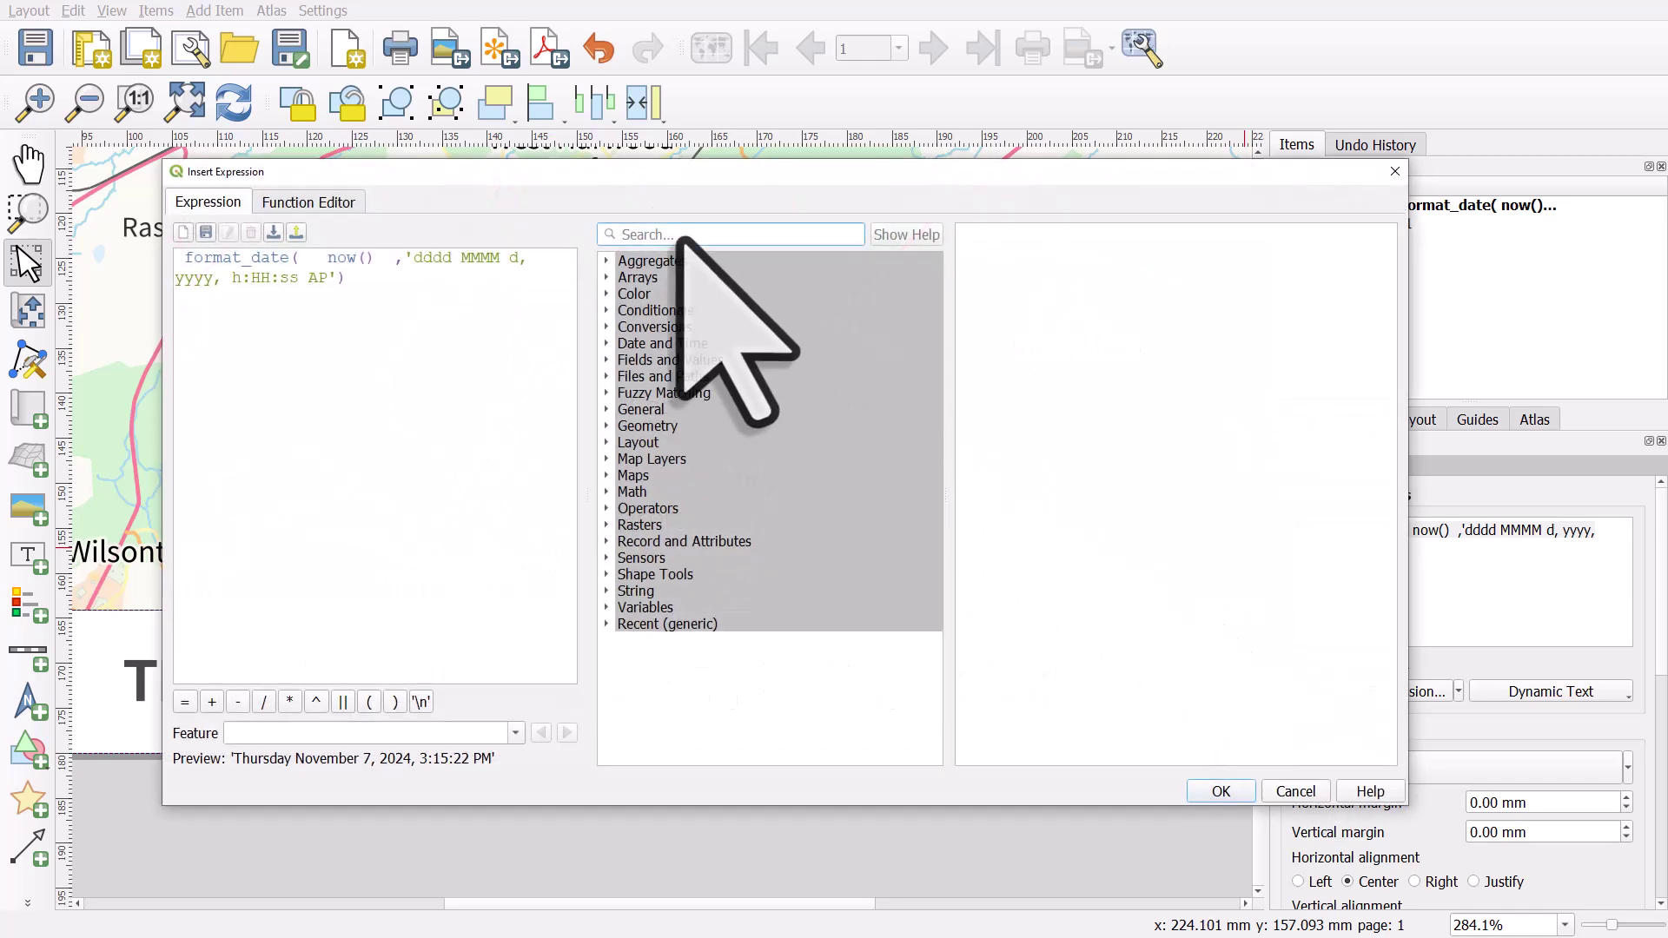
text(format_date)
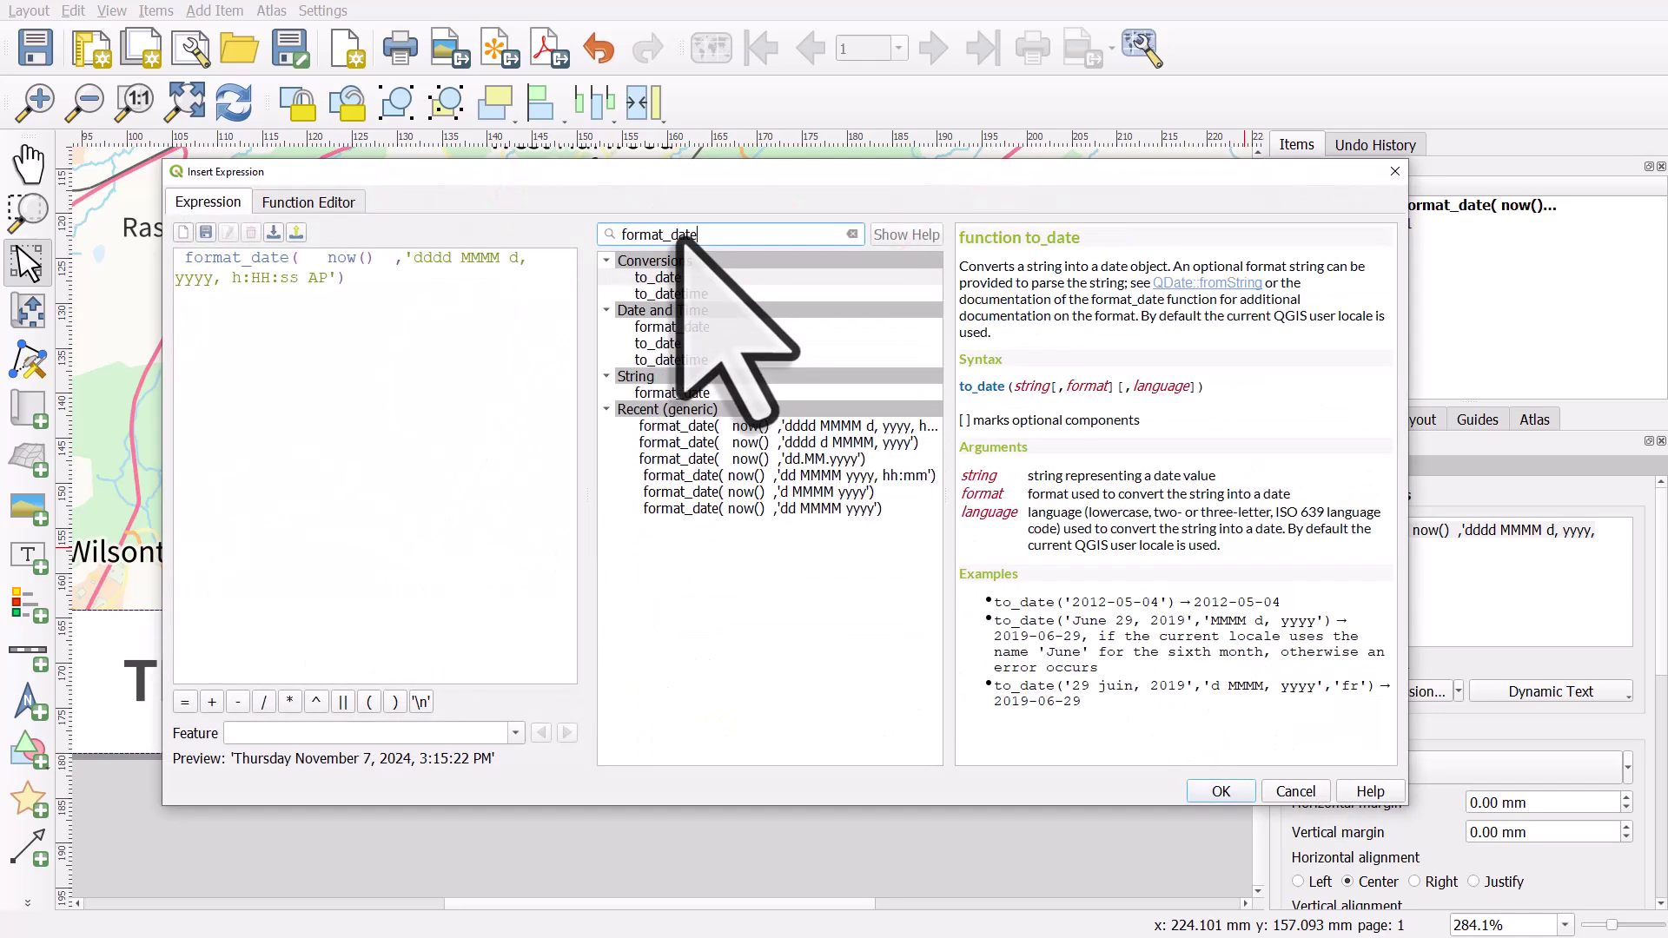
click(682, 327)
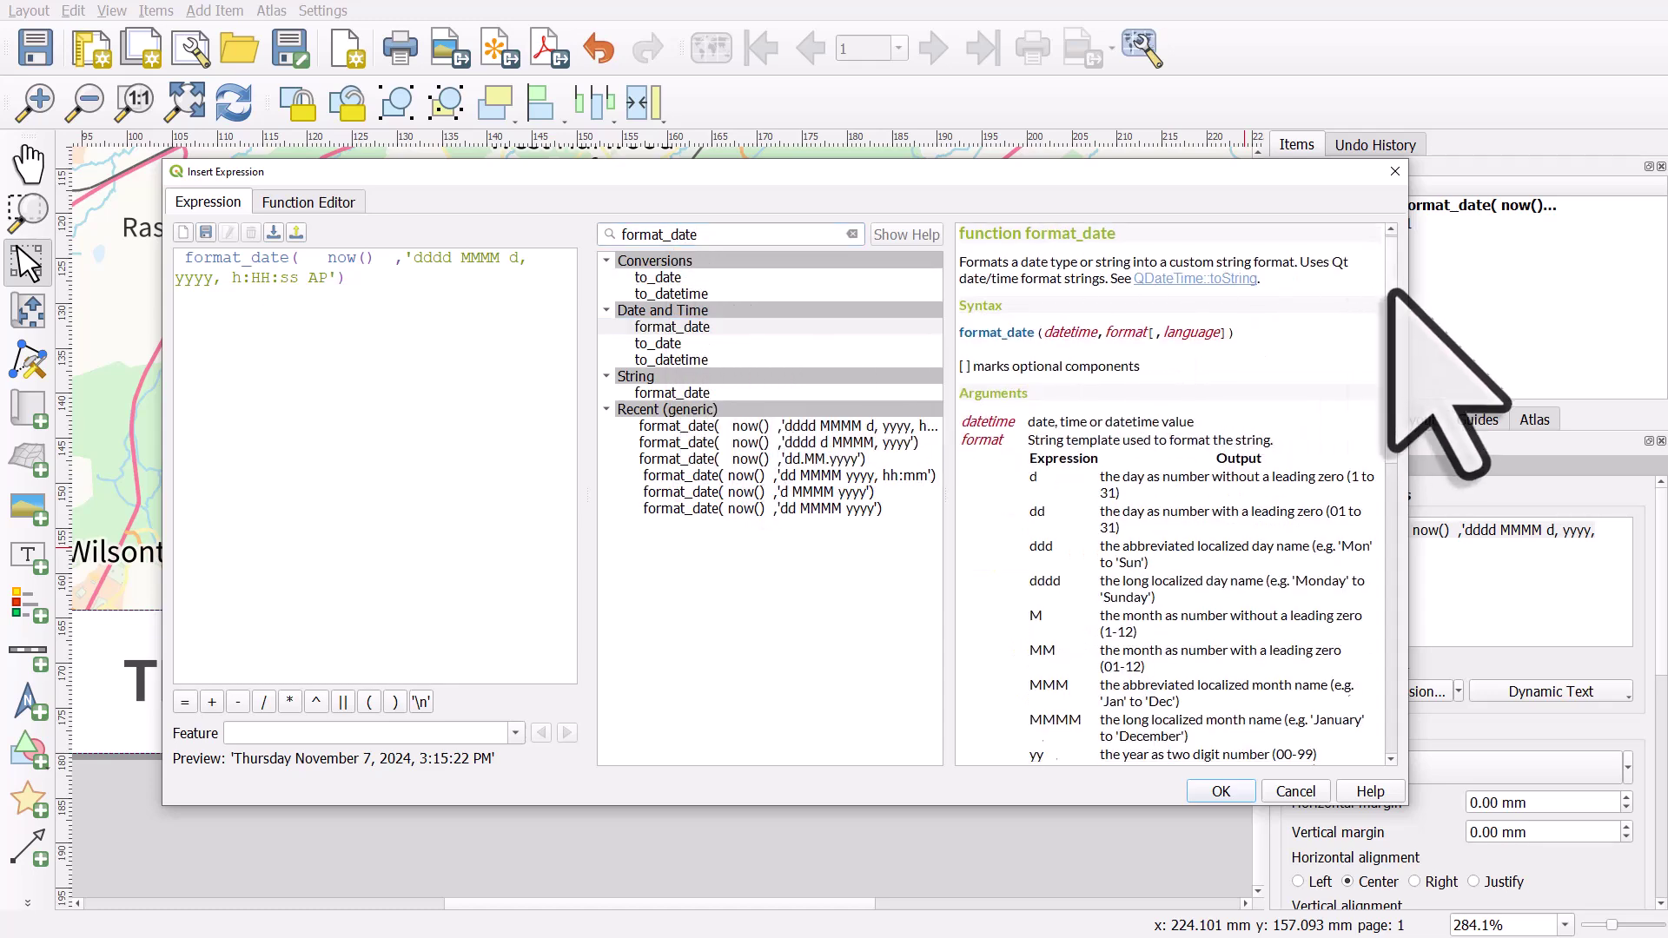
scroll(1391, 292, down, 1)
scroll(1390, 292, up, 1)
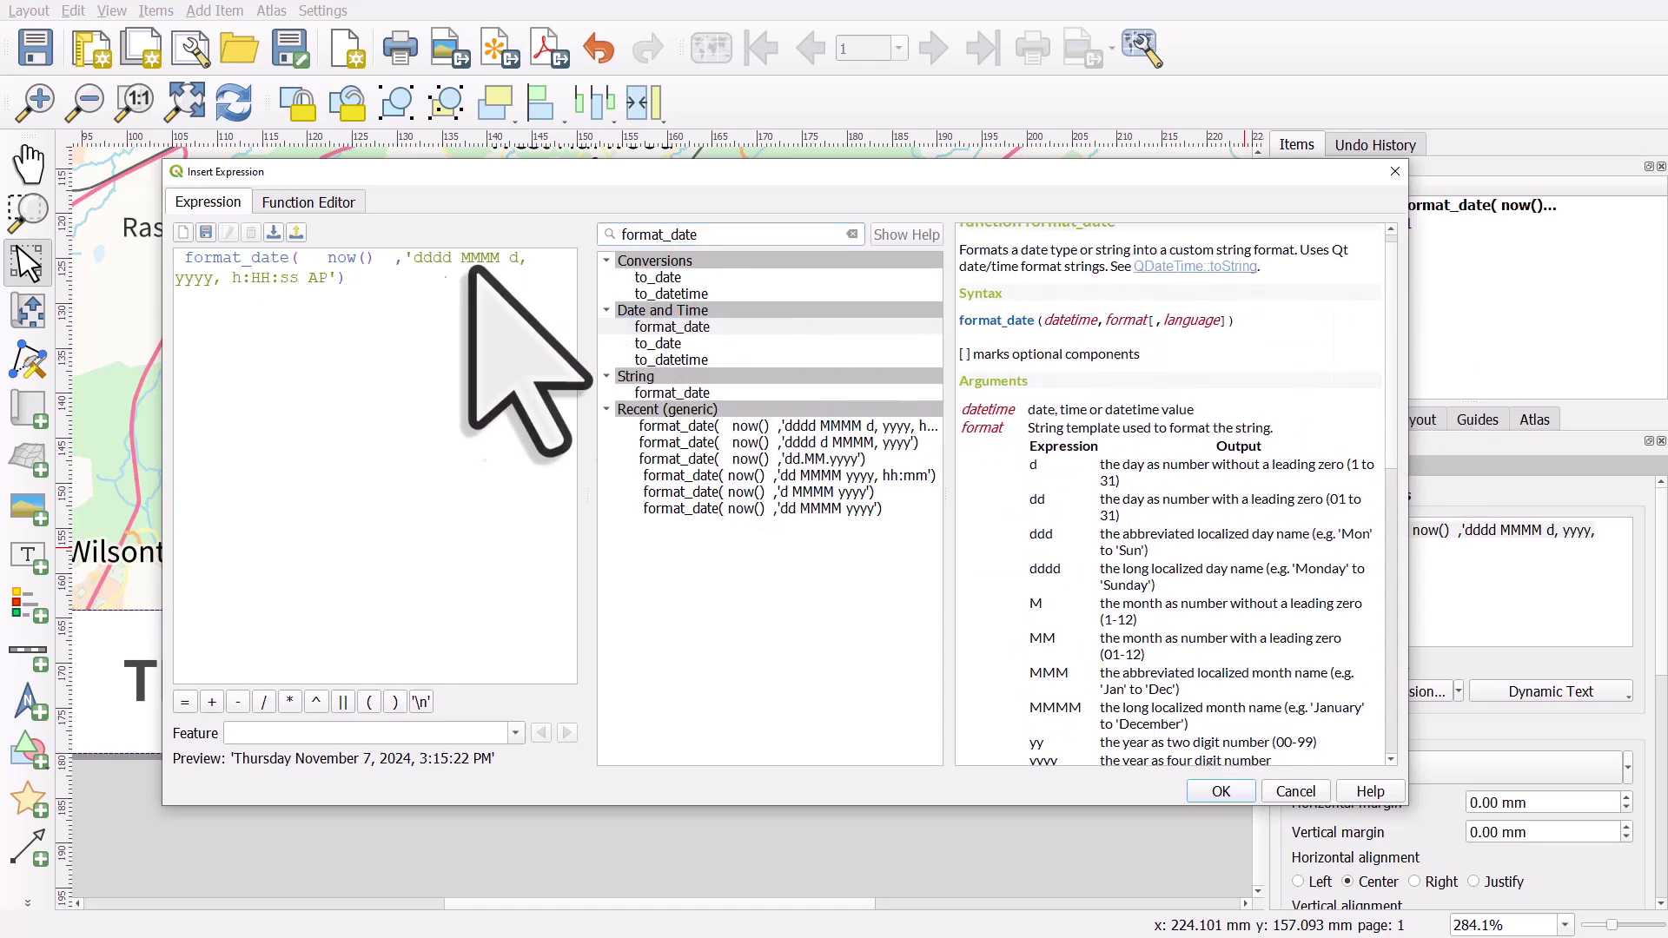
Step: Select now() in the expression, then move and shrink the dialog to reveal the label
drag(377, 258, 328, 259)
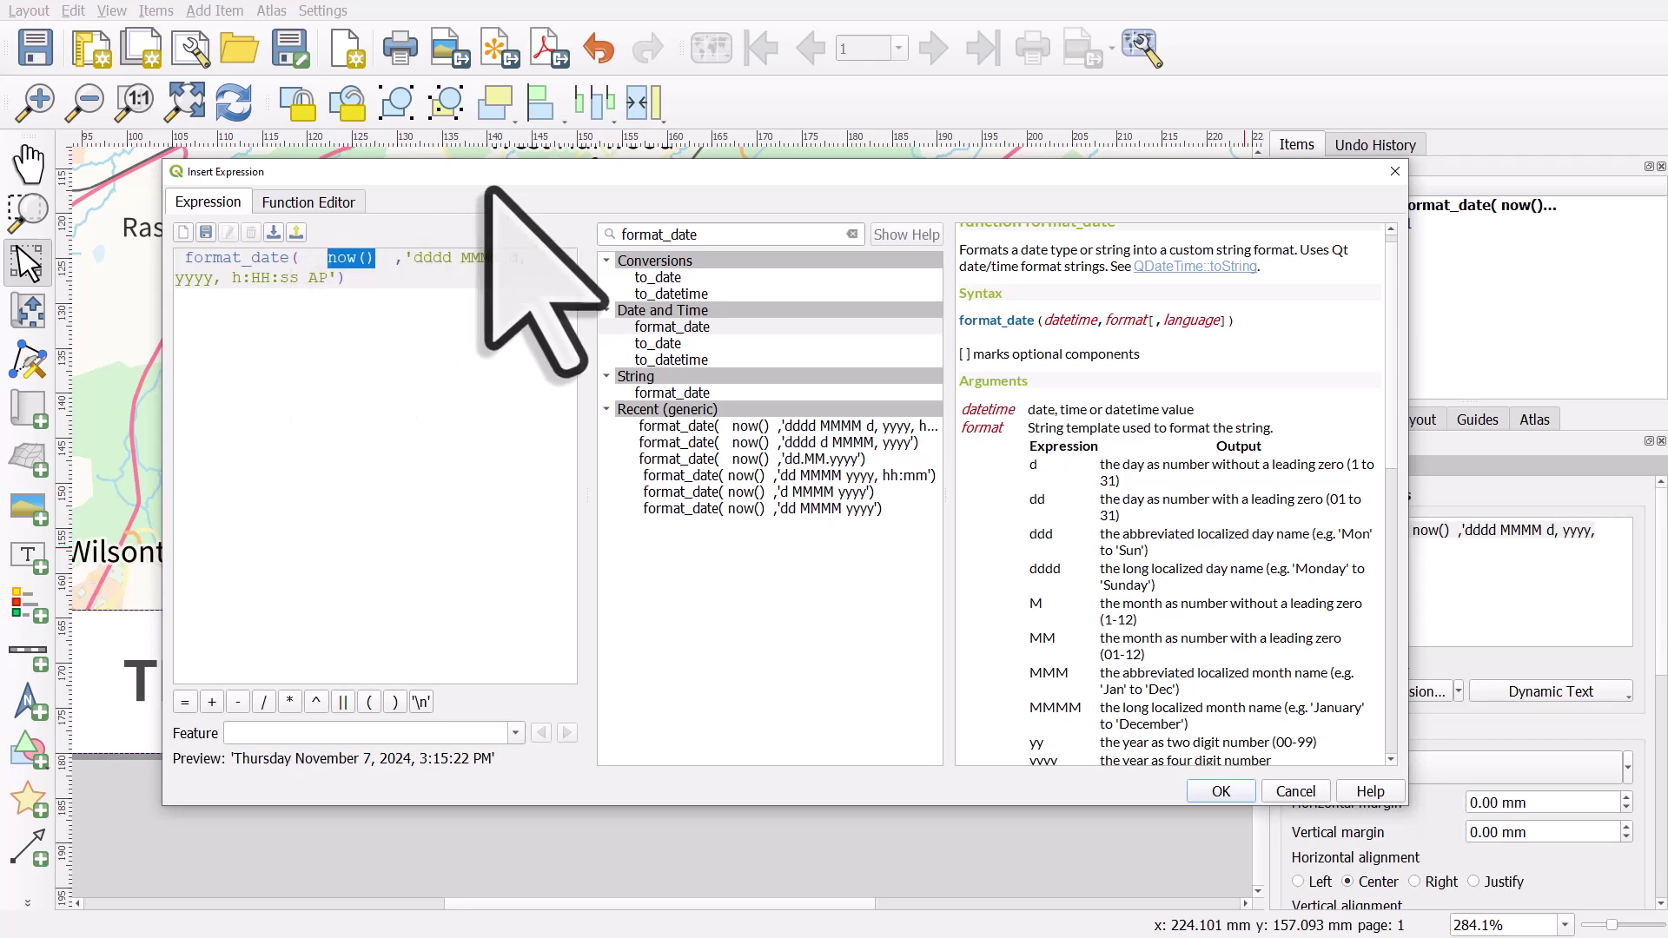
drag(520, 205, 539, 167)
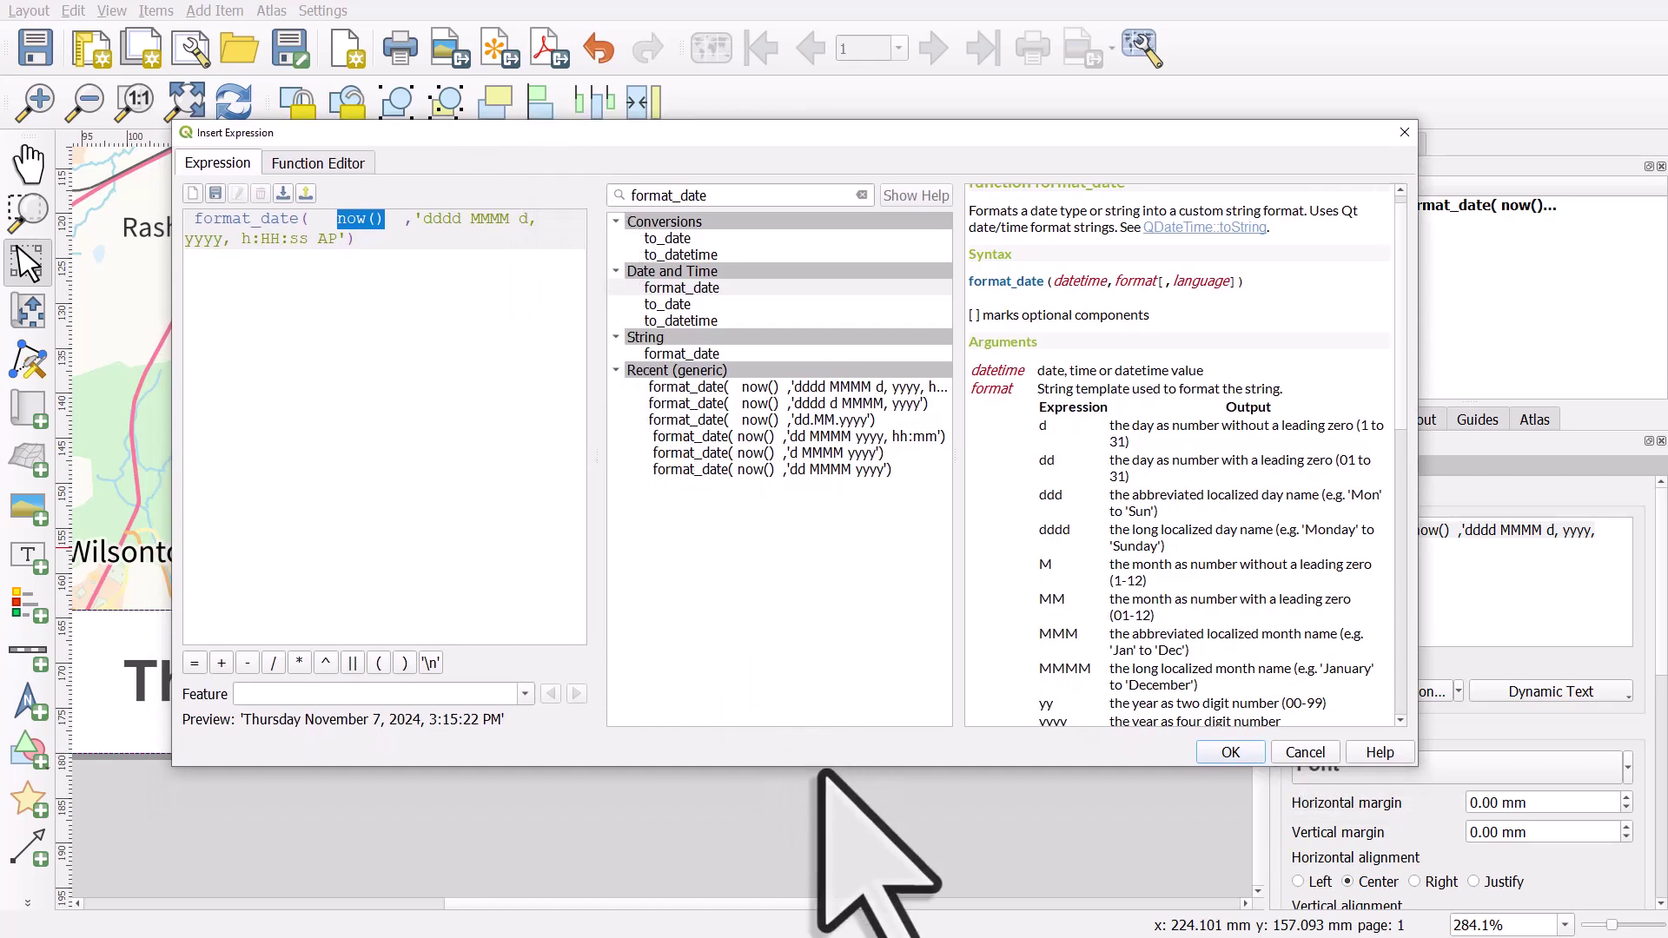
drag(824, 772, 808, 613)
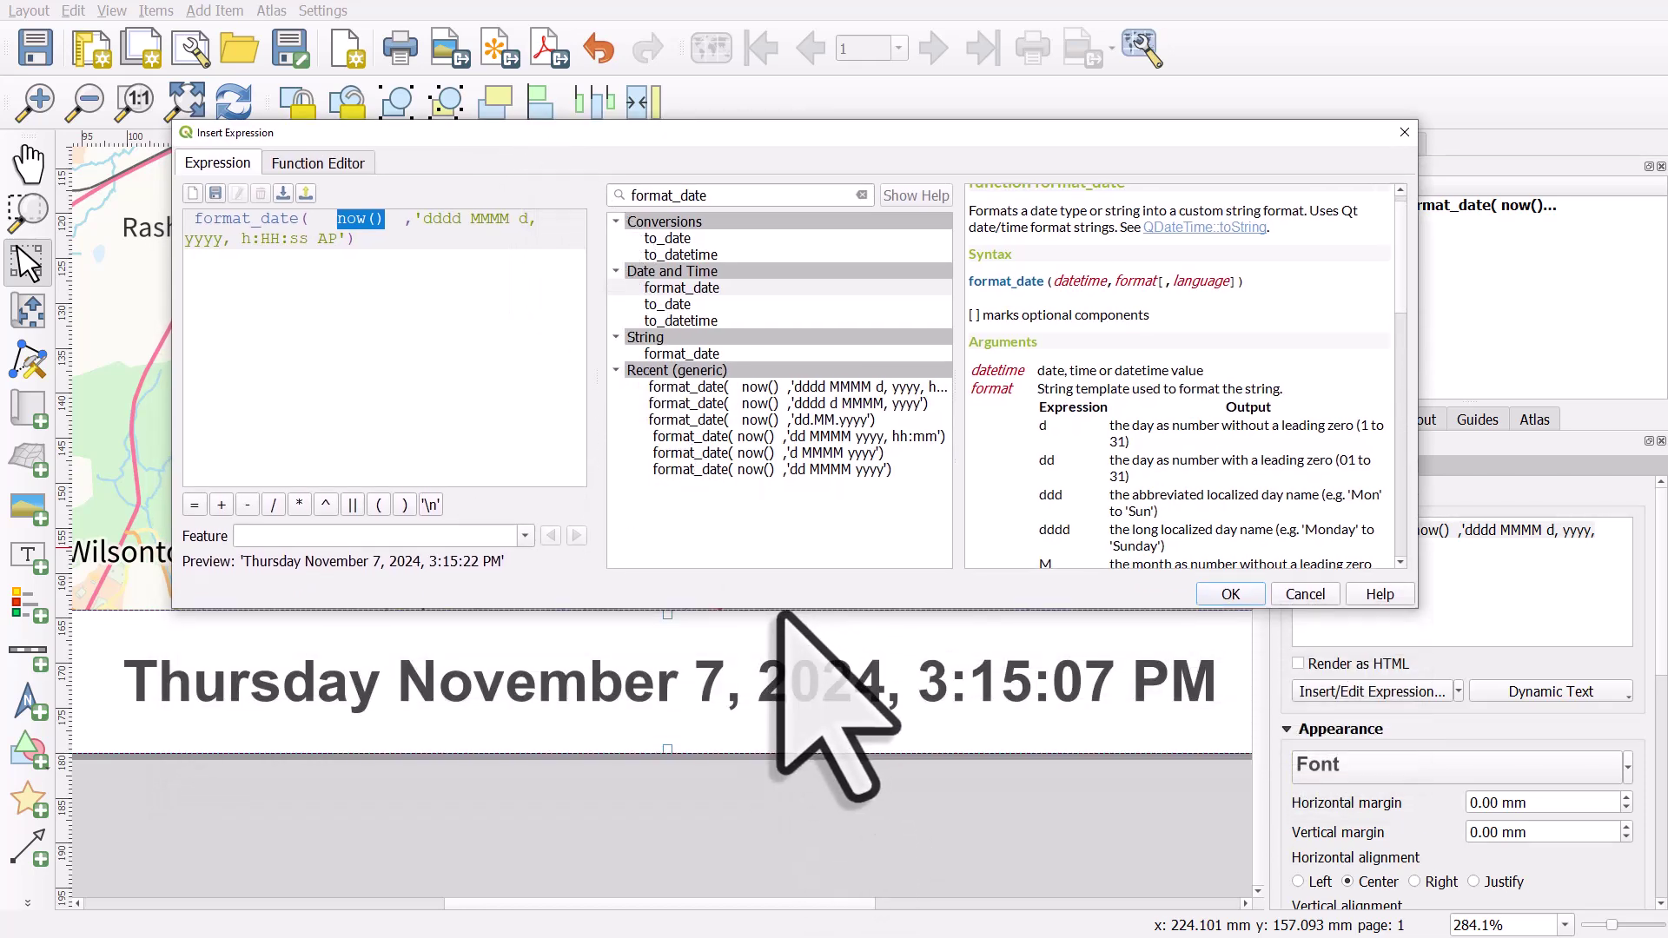